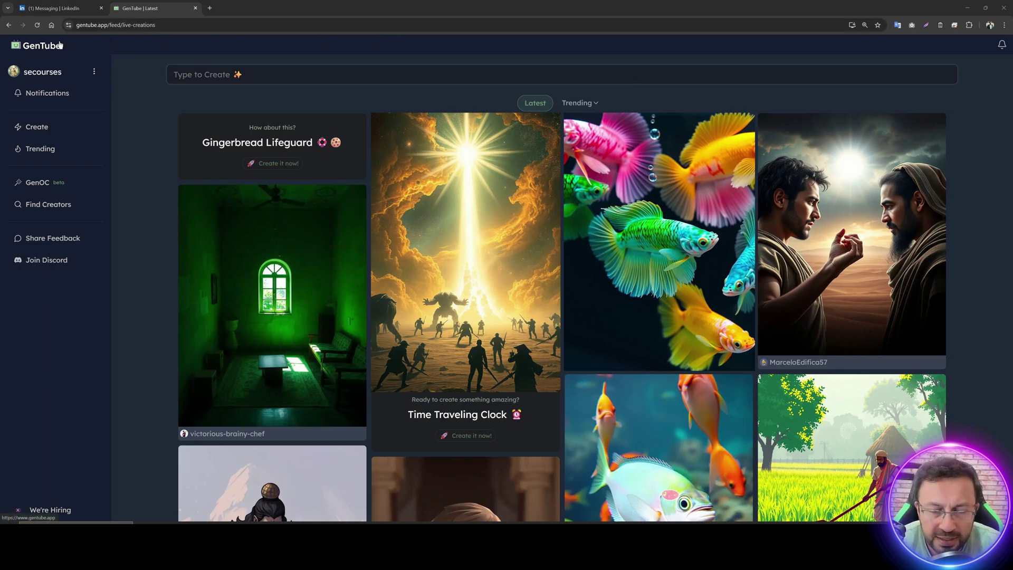
Step: Open the image creation page from the live feed
{"action": "left_click", "coordinate": [40, 127]}
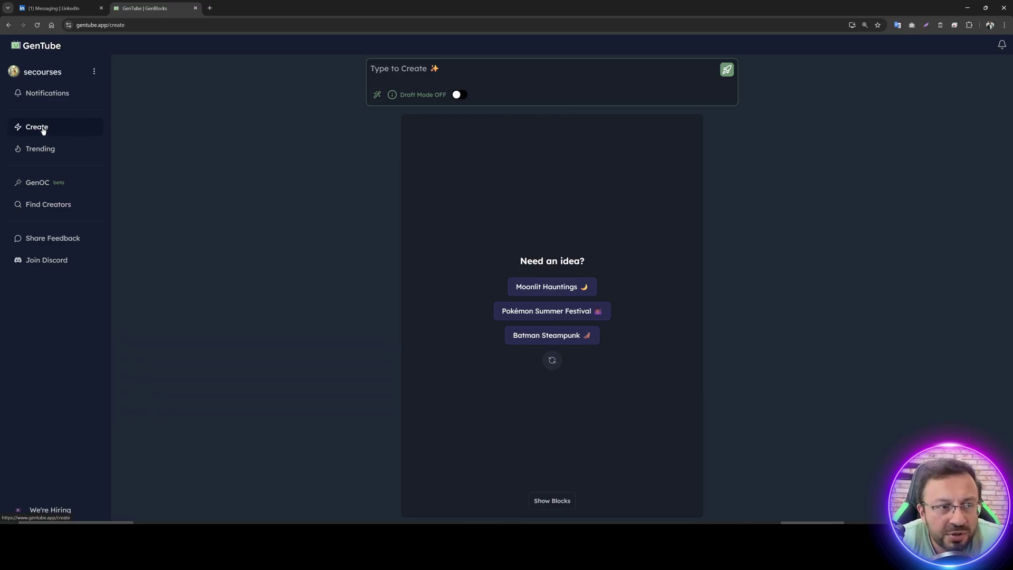
{"action": "left_click", "coordinate": [43, 129]}
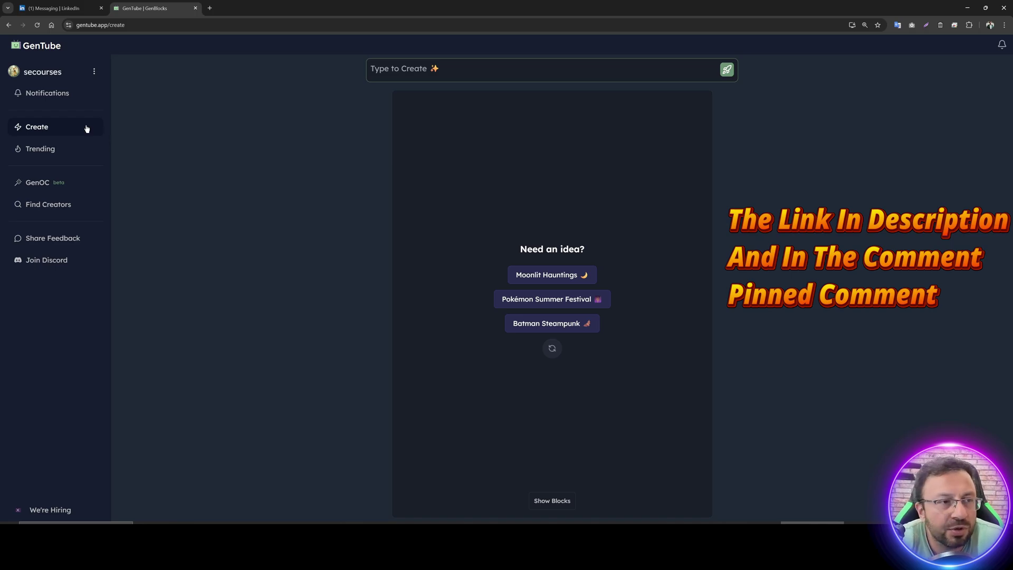
Step: Open the GenTube homepage in an incognito window, bring up the login options and choose Google
{"action": "right_click", "coordinate": [55, 46]}
{"action": "left_click", "coordinate": [87, 77]}
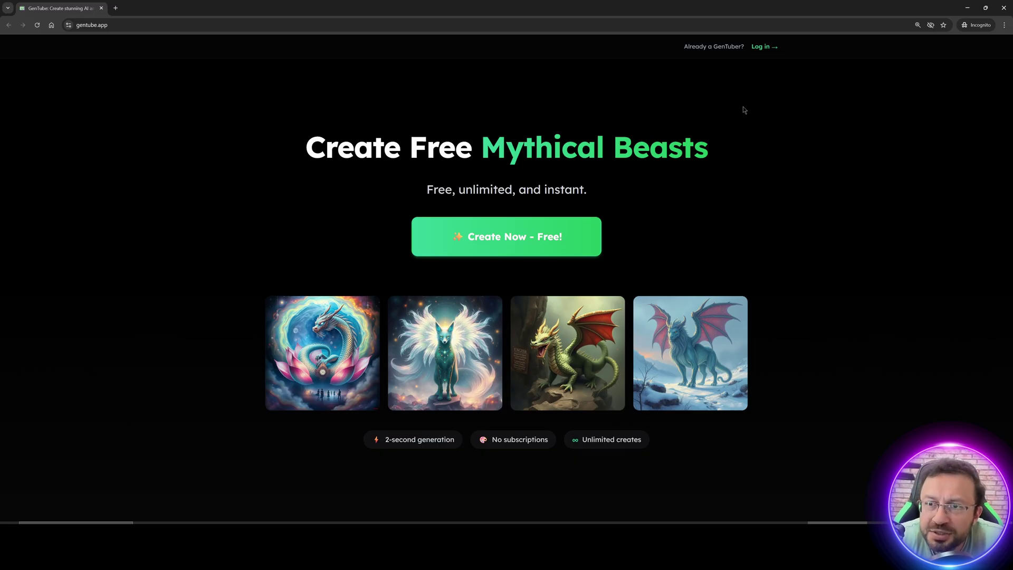
{"action": "left_click", "coordinate": [765, 50]}
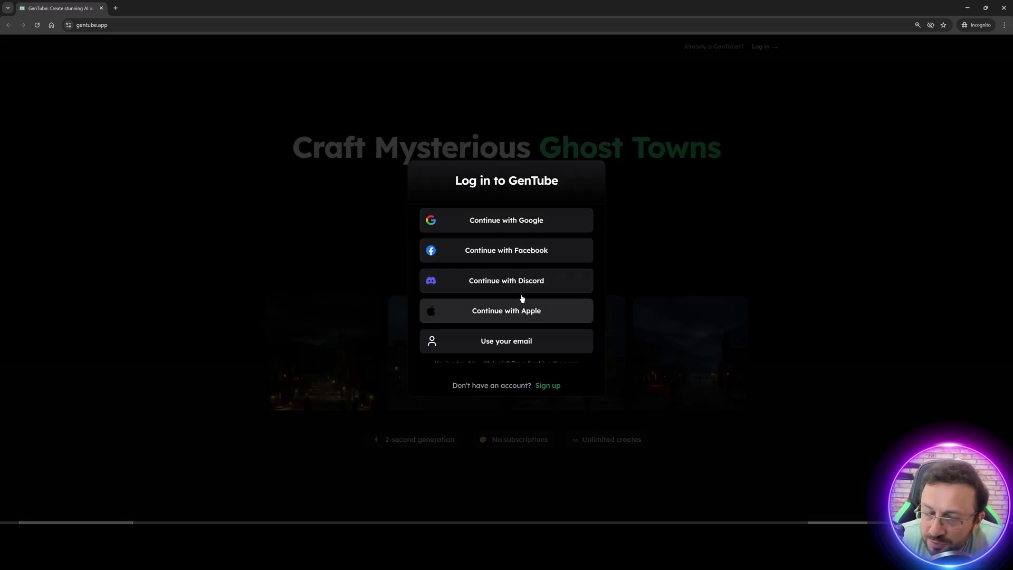
{"action": "left_click", "coordinate": [533, 220]}
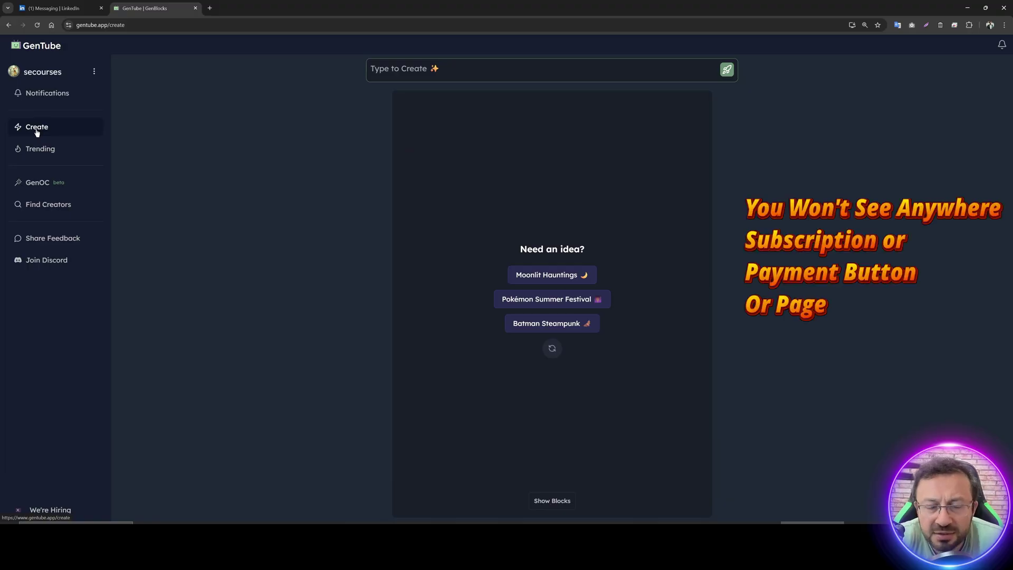
Step: Generate an image from the prompt "an amazing expensive luxury sports car"
{"action": "left_click", "coordinate": [467, 72]}
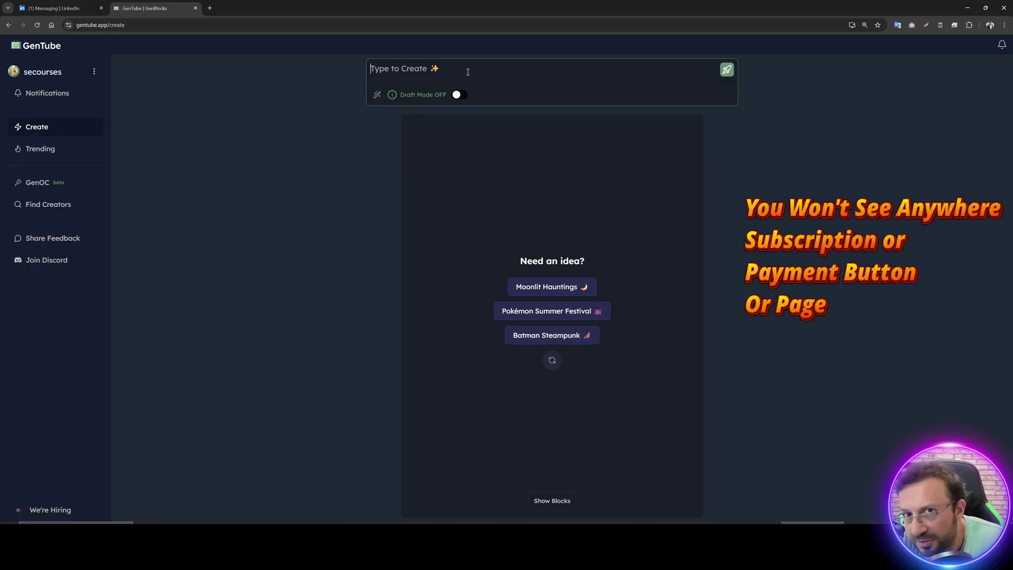
{"action": "type", "text": "an amazing expensive luxury sports car"}
{"action": "key", "text": "Return"}
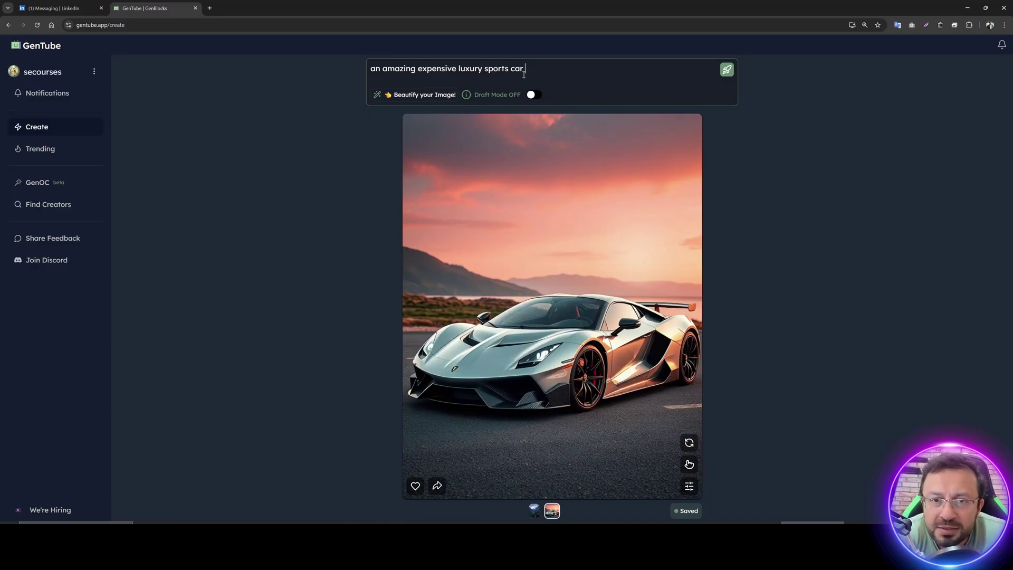
Step: Extend the sports car prompt with "the day time is night" to generate further variations
{"action": "type", "text": "the day ti"}
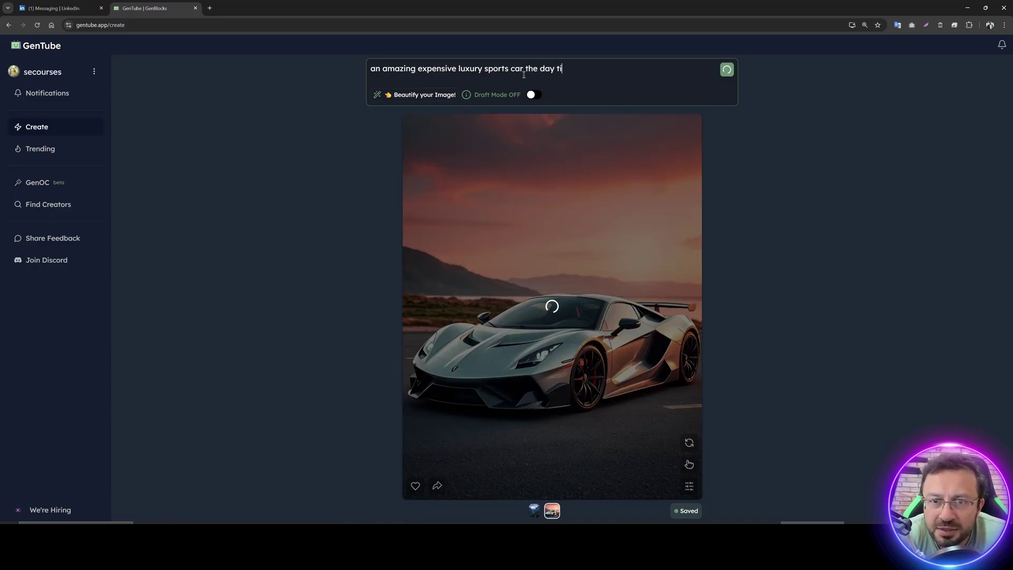
{"action": "type", "text": "me"}
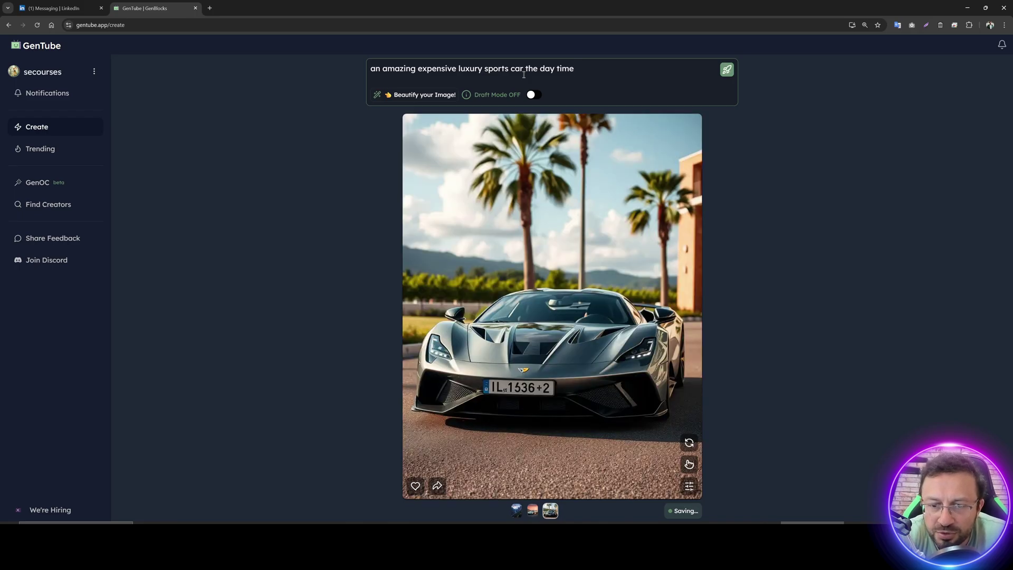
{"action": "type", "text": " is night"}
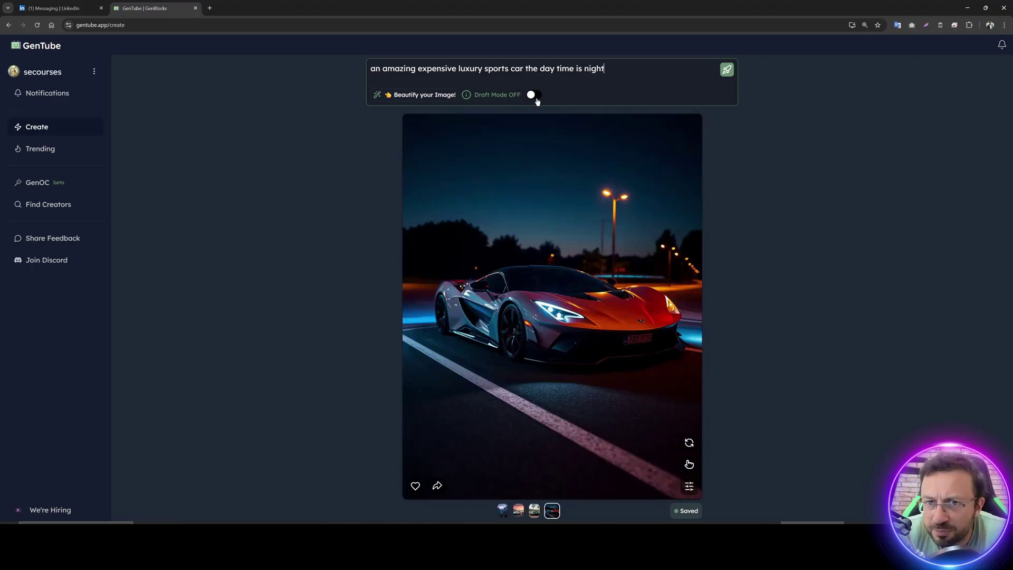
Step: Turn on Draft Mode and remove "is night" from the end of the prompt to generate a draft image
{"action": "mouse_move", "coordinate": [468, 97]}
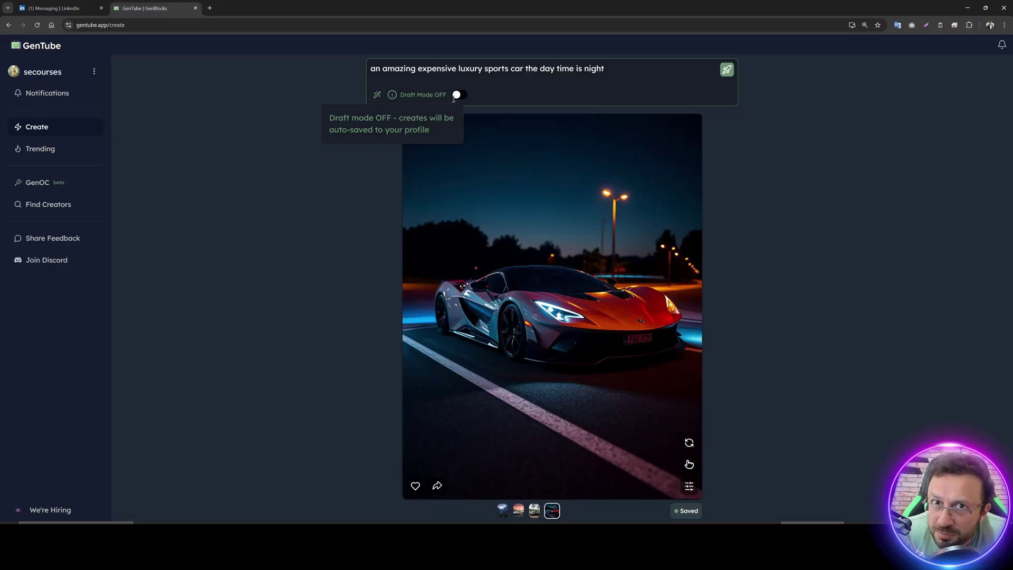
{"action": "left_click", "coordinate": [458, 95]}
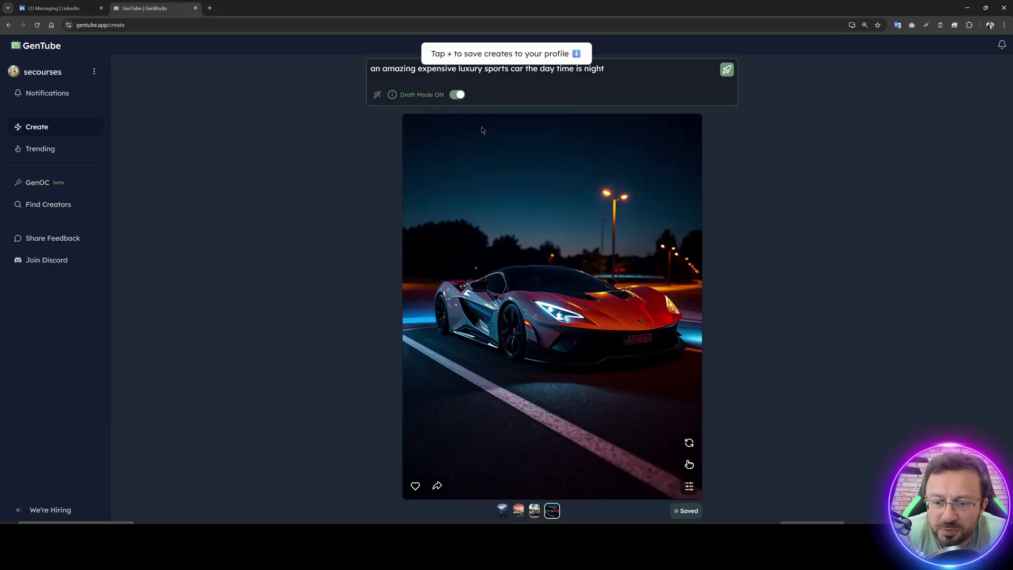
{"action": "key", "text": "BackSpace"}
{"action": "key", "text": "BackSpace"}
{"action": "key", "text": "BackSpace"}
{"action": "key", "text": "BackSpace"}
{"action": "key", "text": "BackSpace"}
{"action": "key", "text": "BackSpace"}
{"action": "key", "text": "BackSpace"}
{"action": "key", "text": "BackSpace"}
{"action": "key", "text": "BackSpace"}
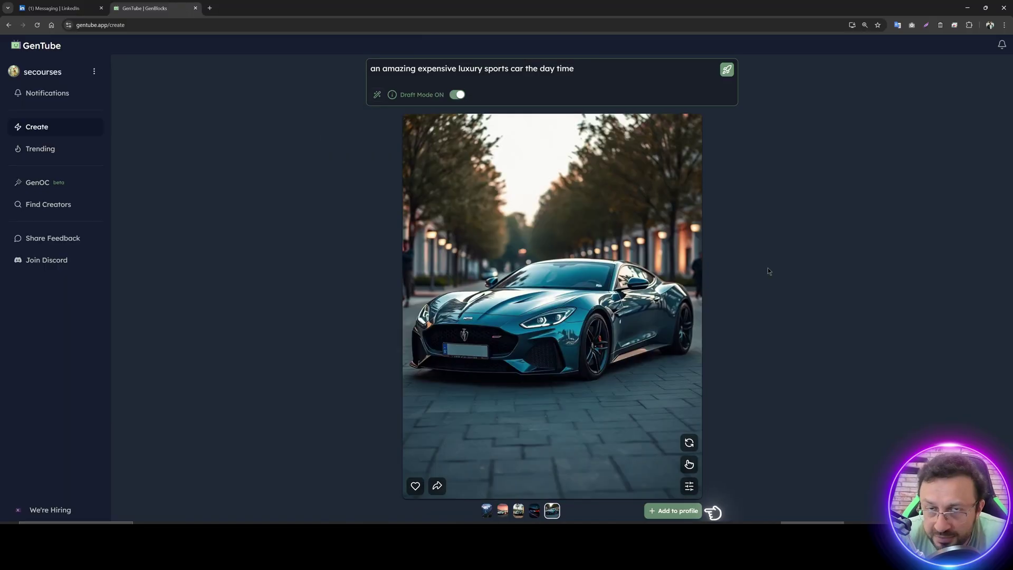
Step: Add the draft car image to the profile and turn Draft Mode off
{"action": "left_click", "coordinate": [682, 515]}
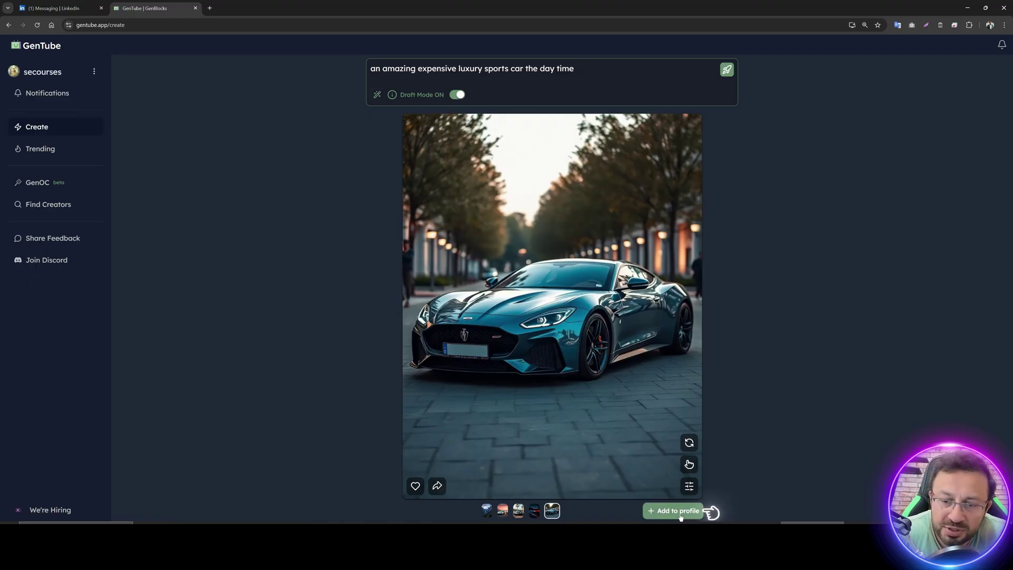
{"action": "left_click", "coordinate": [578, 71]}
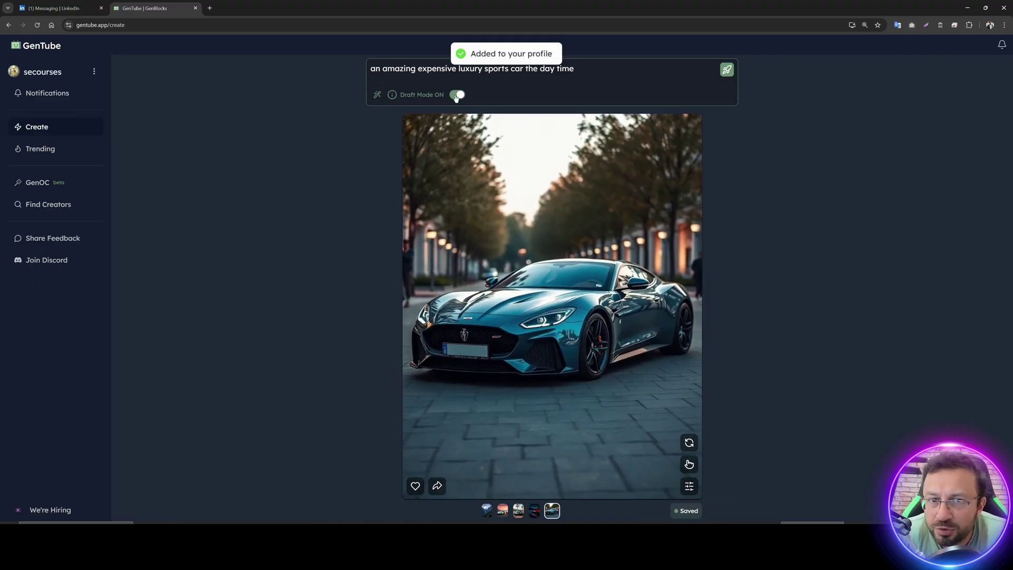
{"action": "left_click", "coordinate": [457, 95]}
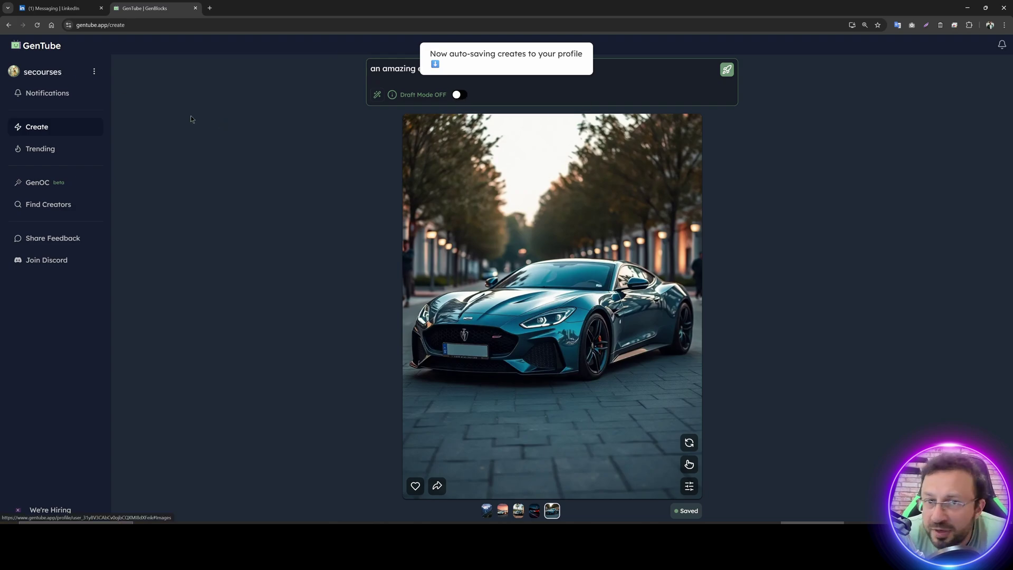
Step: Open the account's profile in a new tab and look through its Spotlight creations and liked images
{"action": "middle_click", "coordinate": [49, 77]}
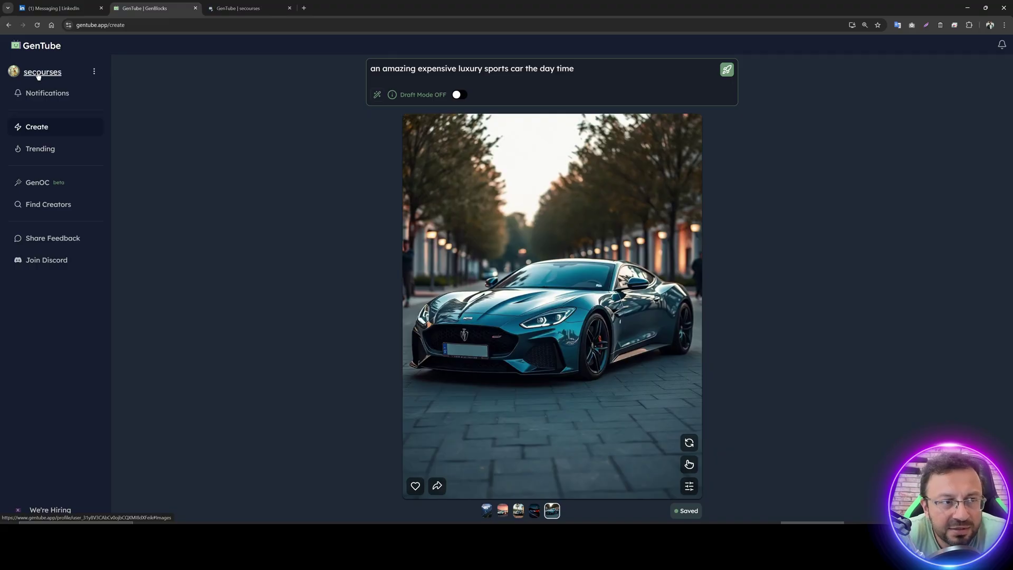
{"action": "left_click", "coordinate": [254, 8]}
{"action": "scroll", "coordinate": [517, 248], "scroll_direction": "down", "scroll_amount": 7}
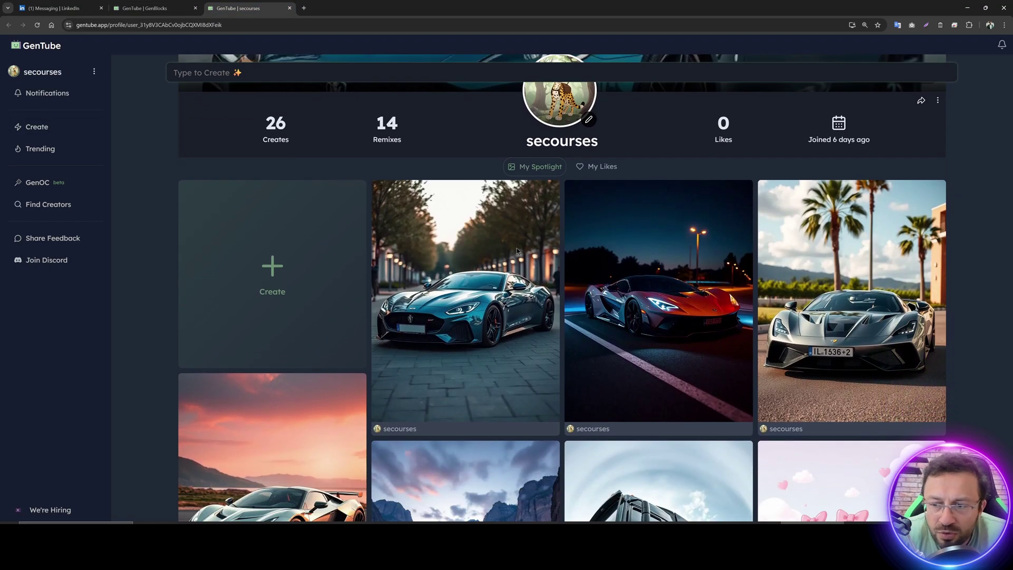
{"action": "scroll", "coordinate": [517, 248], "scroll_direction": "up", "scroll_amount": 8}
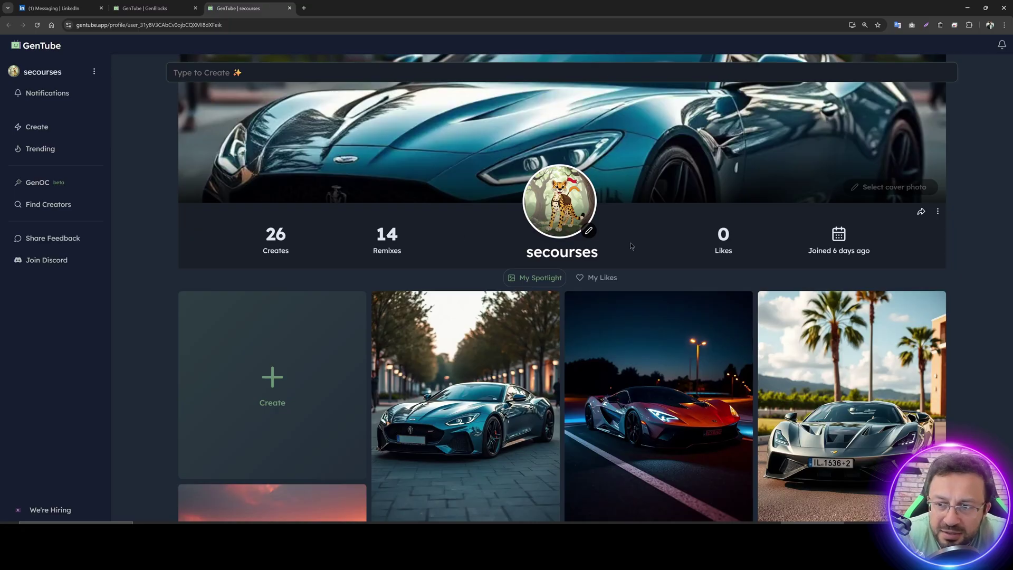
{"action": "left_click", "coordinate": [596, 283]}
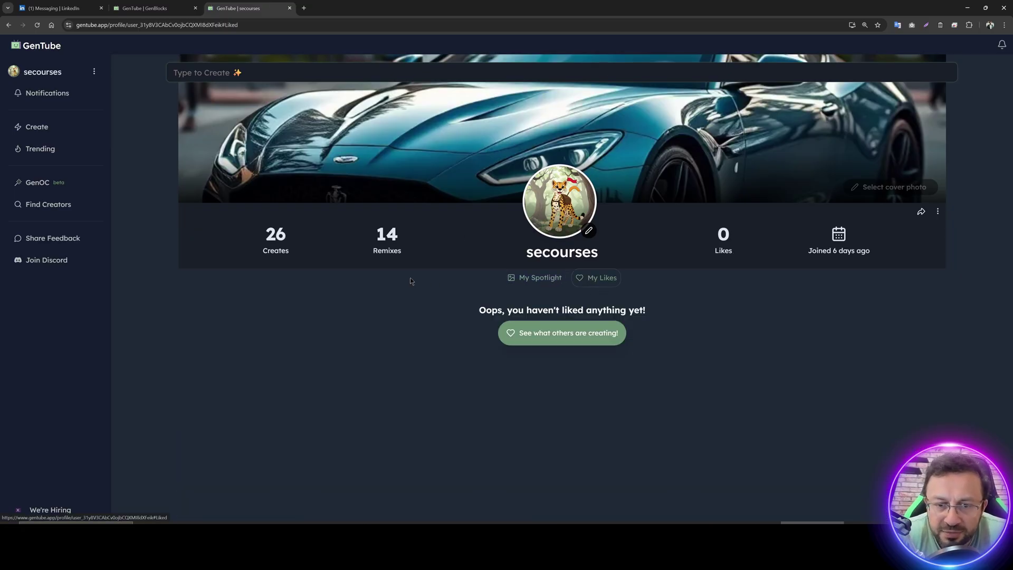
{"action": "left_click", "coordinate": [543, 279]}
Step: Like the current car image on the creation page and check it among the profile's liked images
{"action": "key", "text": "ctrl+shift+Tab"}
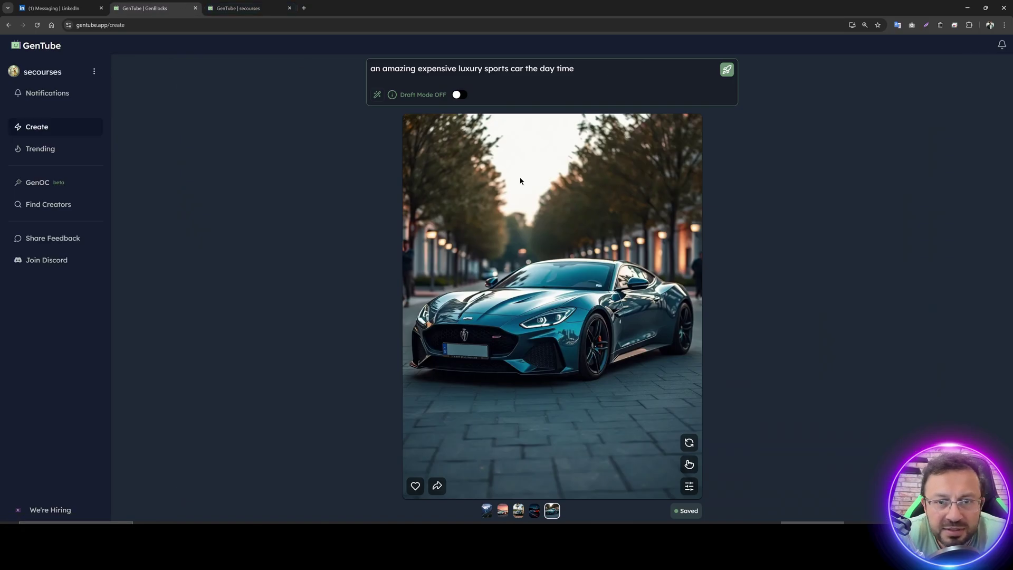
{"action": "left_click", "coordinate": [414, 486]}
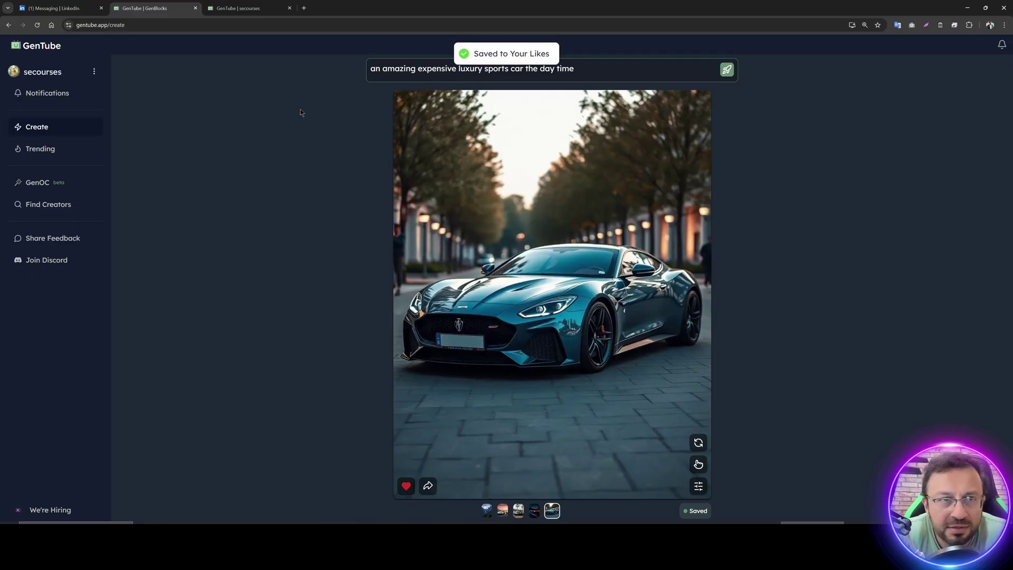
{"action": "left_click", "coordinate": [247, 8]}
{"action": "left_click", "coordinate": [602, 279]}
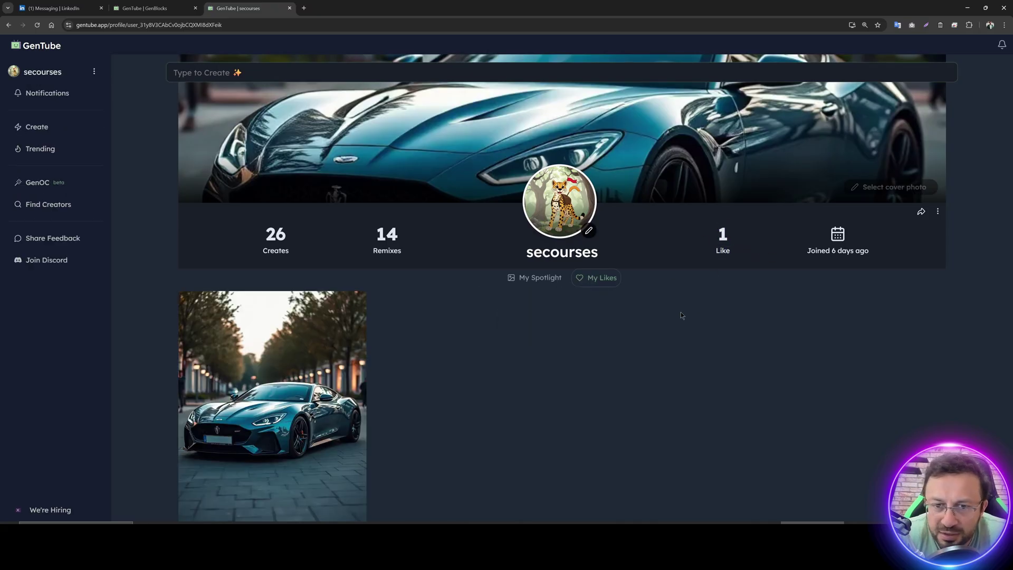
{"action": "scroll", "coordinate": [683, 315], "scroll_direction": "down", "scroll_amount": 1}
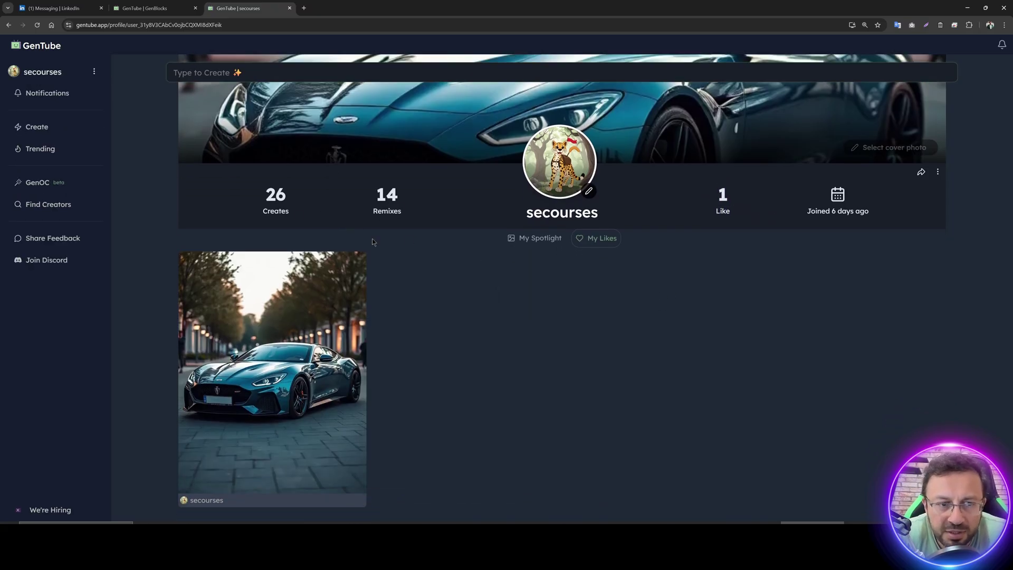
{"action": "scroll", "coordinate": [372, 238], "scroll_direction": "up", "scroll_amount": 1}
{"action": "left_click", "coordinate": [534, 277]}
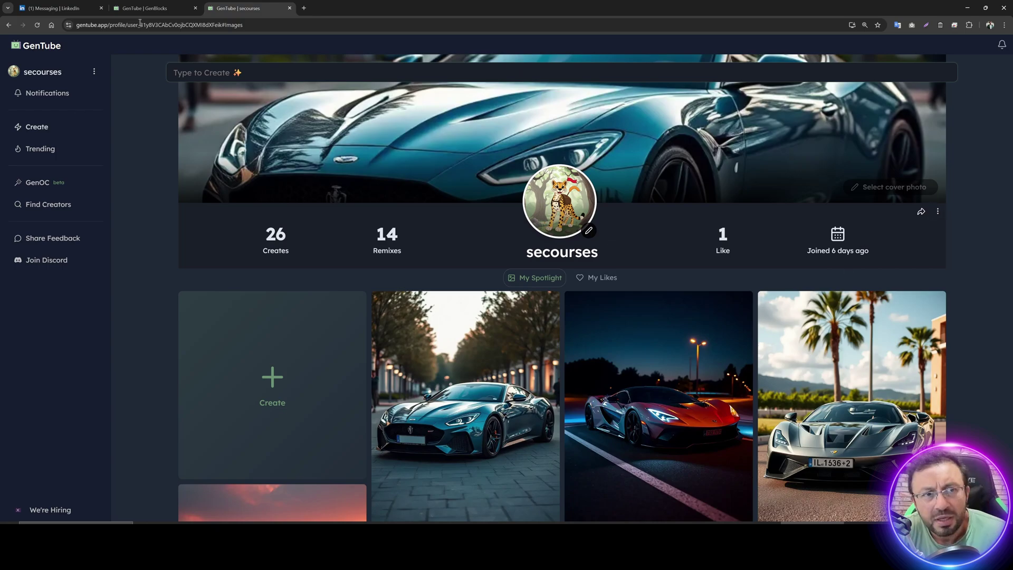
Step: View the sharing options for the liked car image and dismiss them
{"action": "key", "text": "ctrl+shift+Tab"}
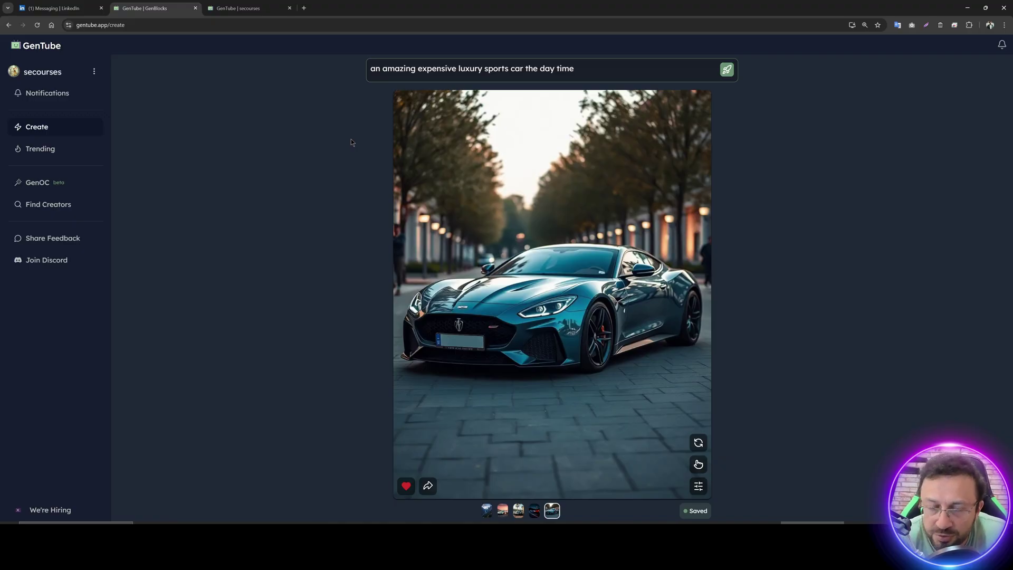
{"action": "left_click", "coordinate": [429, 487]}
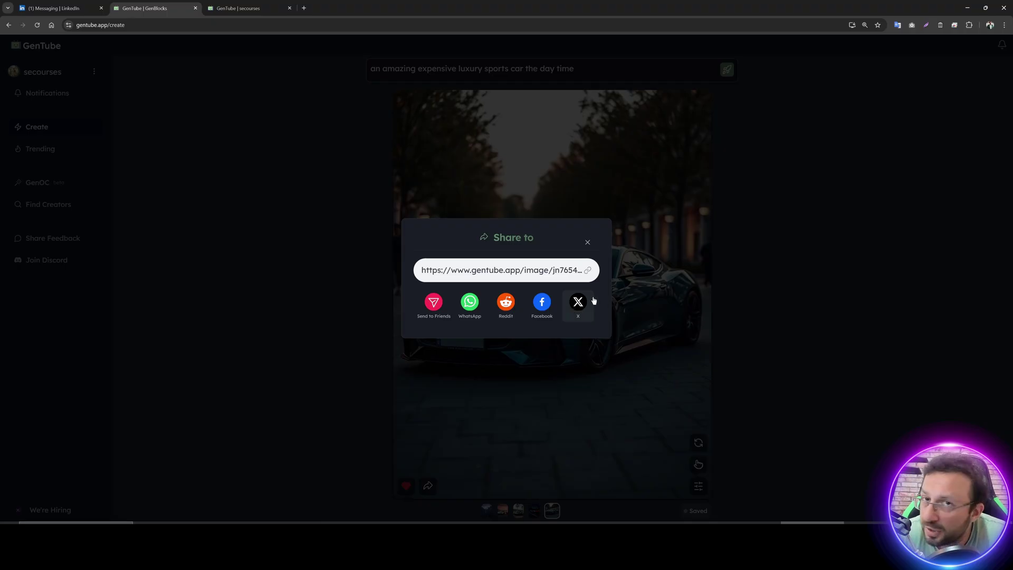
{"action": "left_click", "coordinate": [287, 301]}
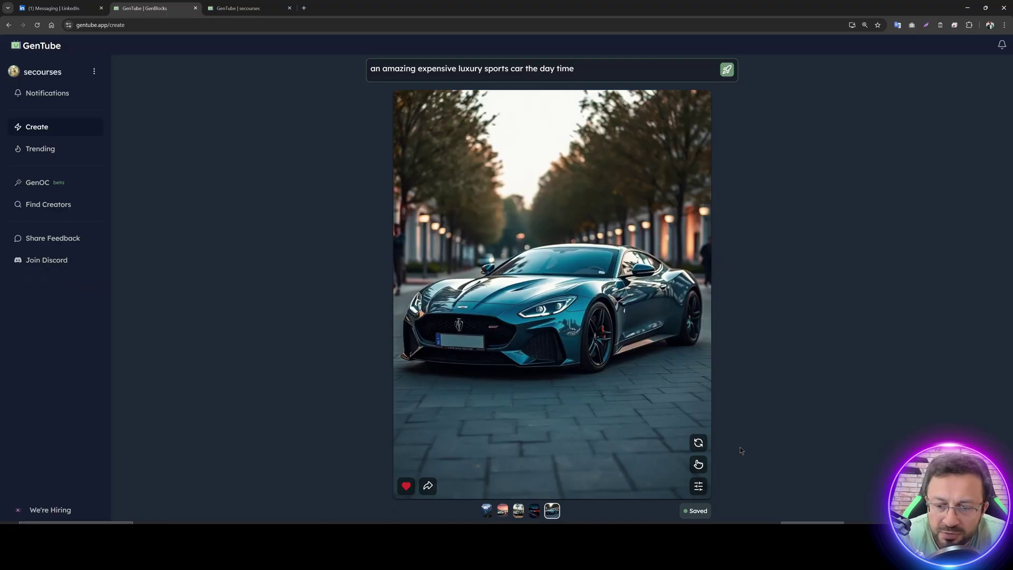
Step: Regenerate the sports car image three times with the same prompt
{"action": "left_click", "coordinate": [699, 444]}
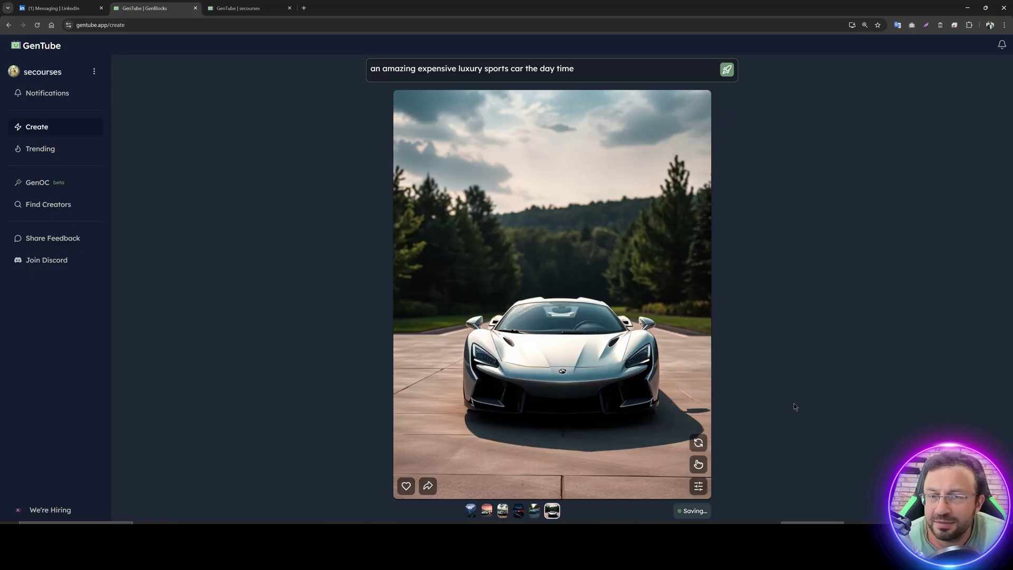
{"action": "left_click", "coordinate": [699, 443]}
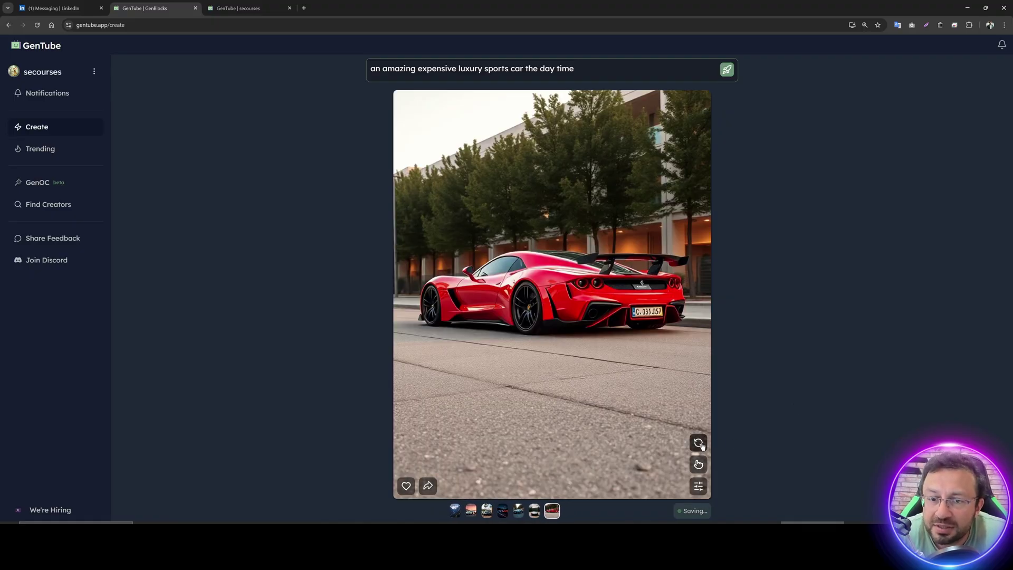
{"action": "left_click", "coordinate": [699, 443]}
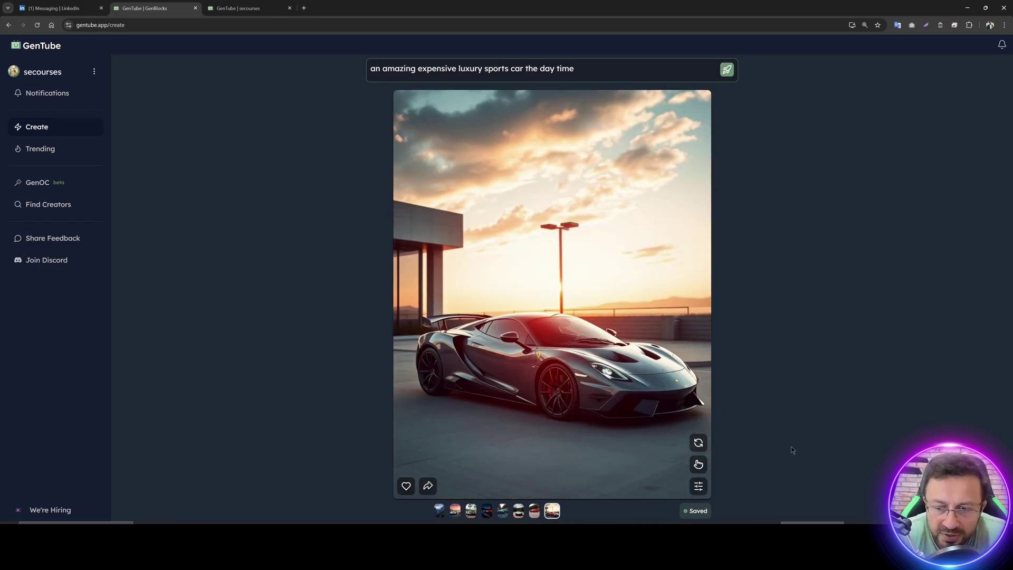
Step: Open the newest car image in swipe mode, preview its Collage style variation and return to the original
{"action": "left_click", "coordinate": [698, 465]}
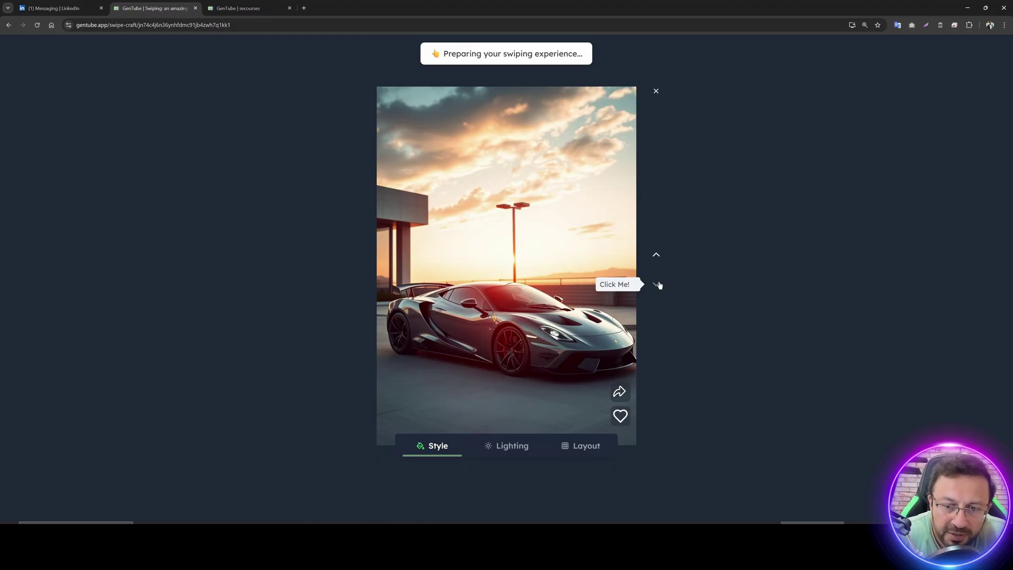
{"action": "left_click", "coordinate": [657, 258]}
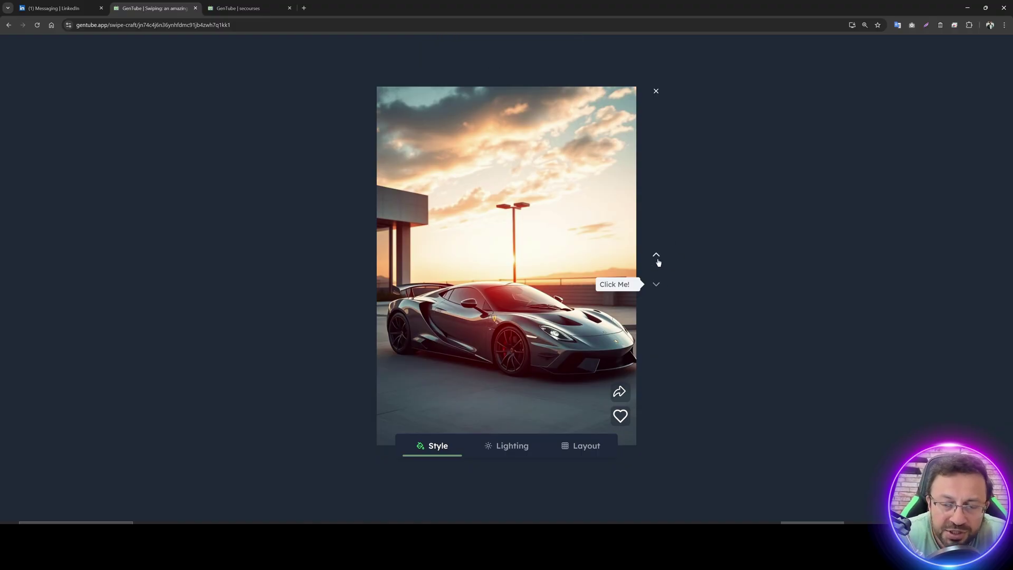
{"action": "left_click", "coordinate": [657, 284]}
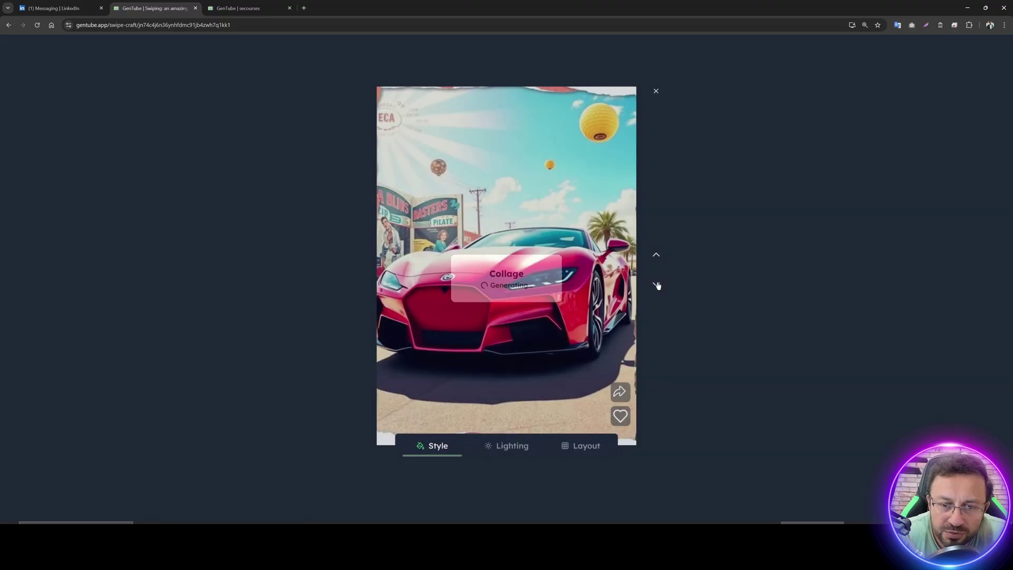
{"action": "left_click", "coordinate": [658, 262]}
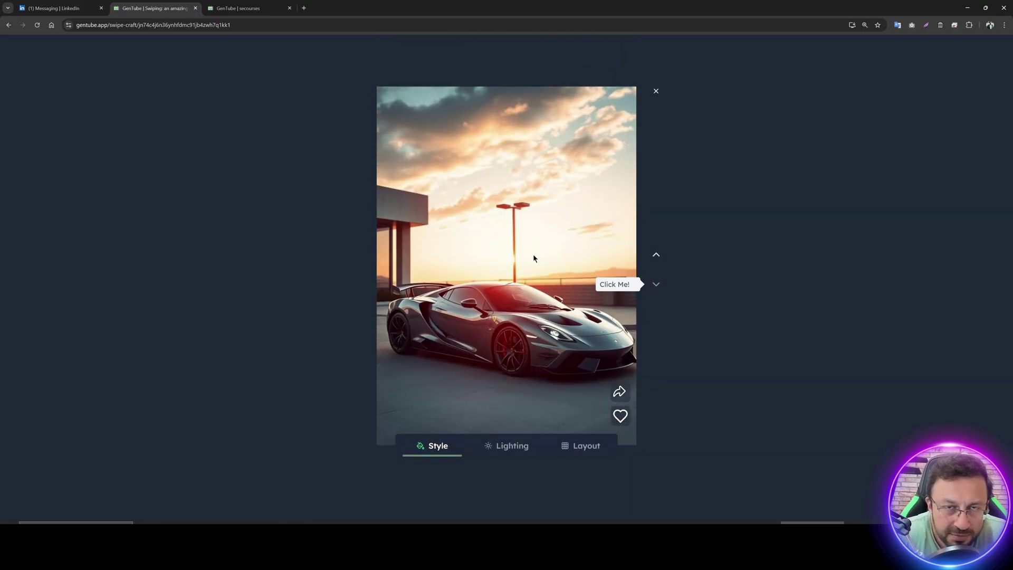
Step: Generate a series of Style variations of the sports car in swipe mode, including Cracked & Parched, Dark Fantasy, Bumpy, Organic and Cyberpunk Glitch Art
{"action": "left_click", "coordinate": [655, 285]}
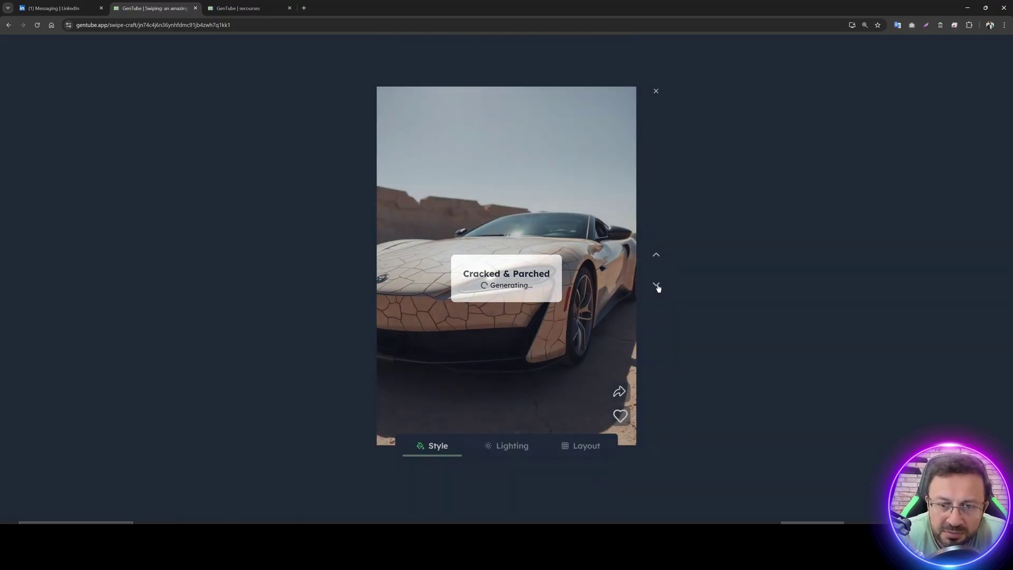
{"action": "left_click", "coordinate": [655, 284]}
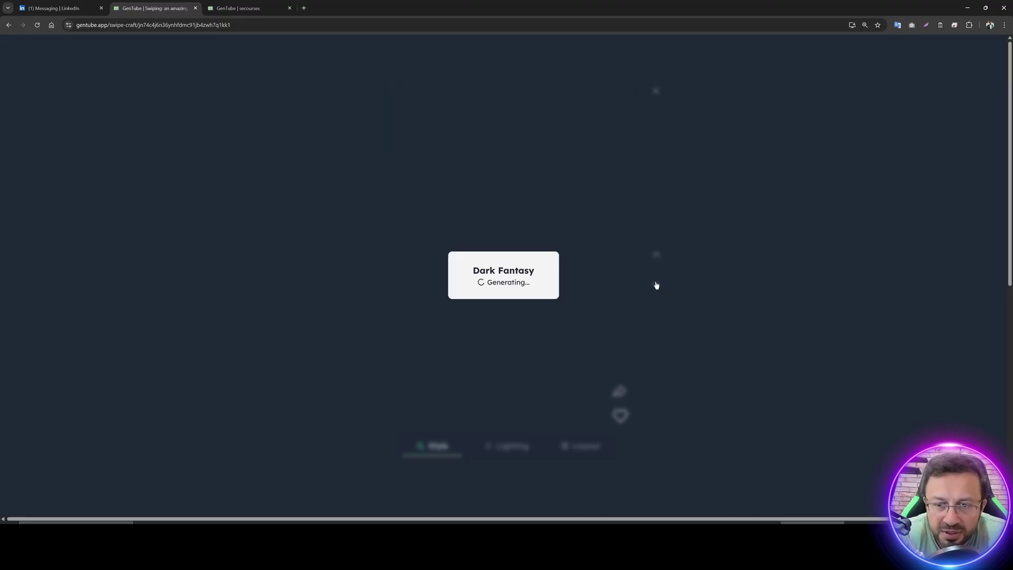
{"action": "left_click", "coordinate": [652, 284]}
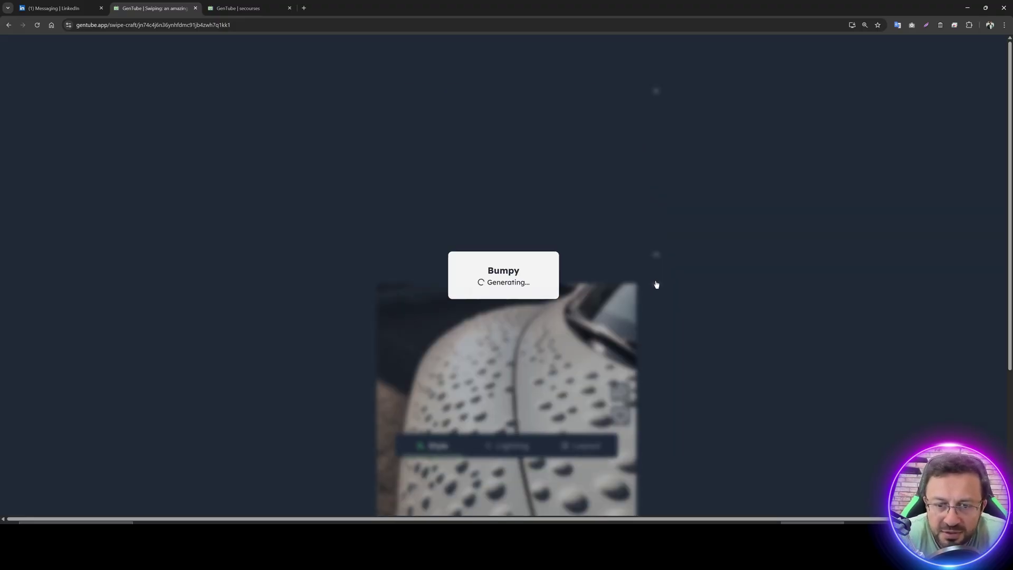
{"action": "left_click", "coordinate": [655, 286]}
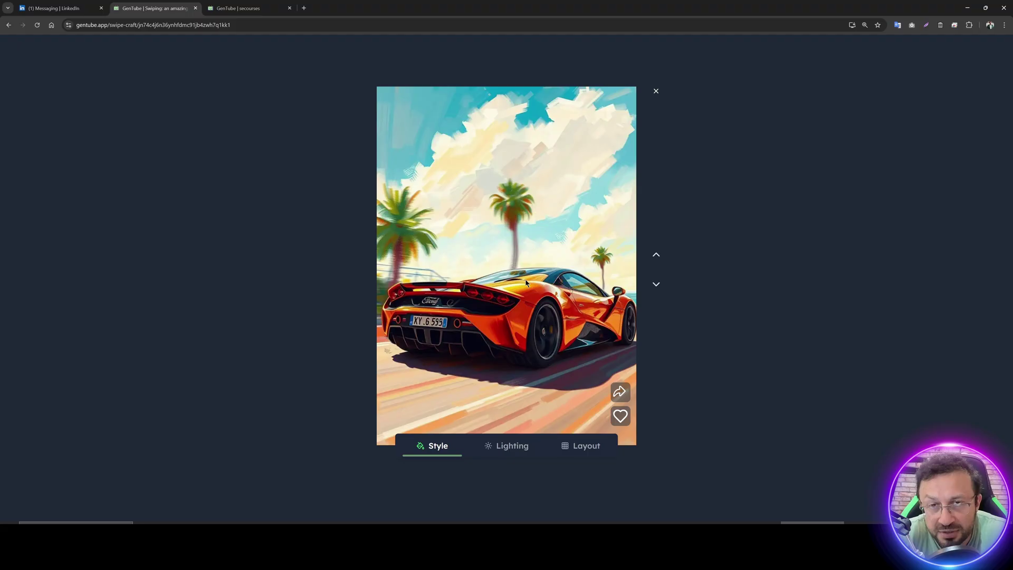
{"action": "left_click", "coordinate": [656, 284]}
{"action": "left_click", "coordinate": [657, 286]}
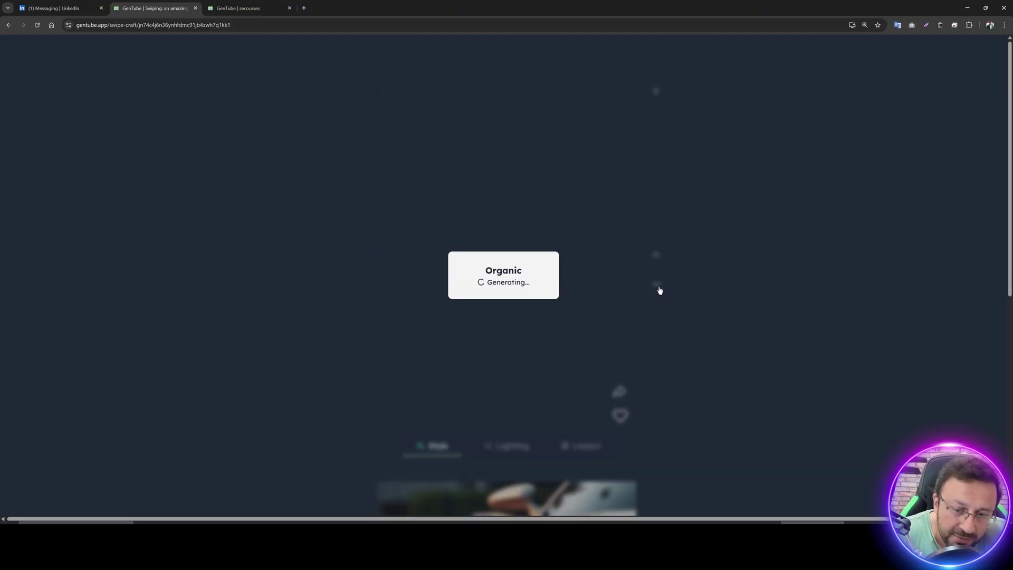
{"action": "left_click", "coordinate": [658, 287]}
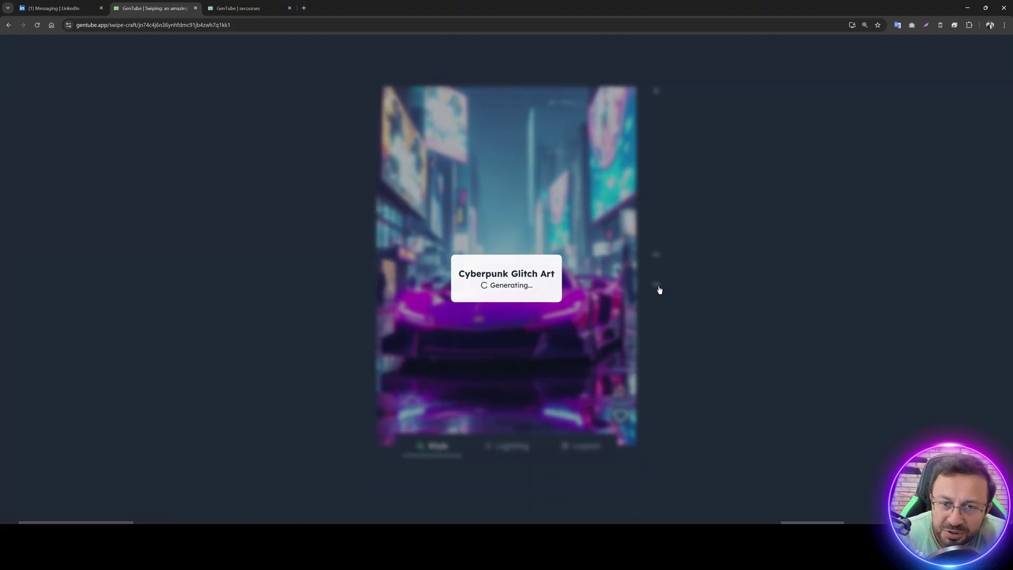
{"action": "left_click", "coordinate": [514, 447]}
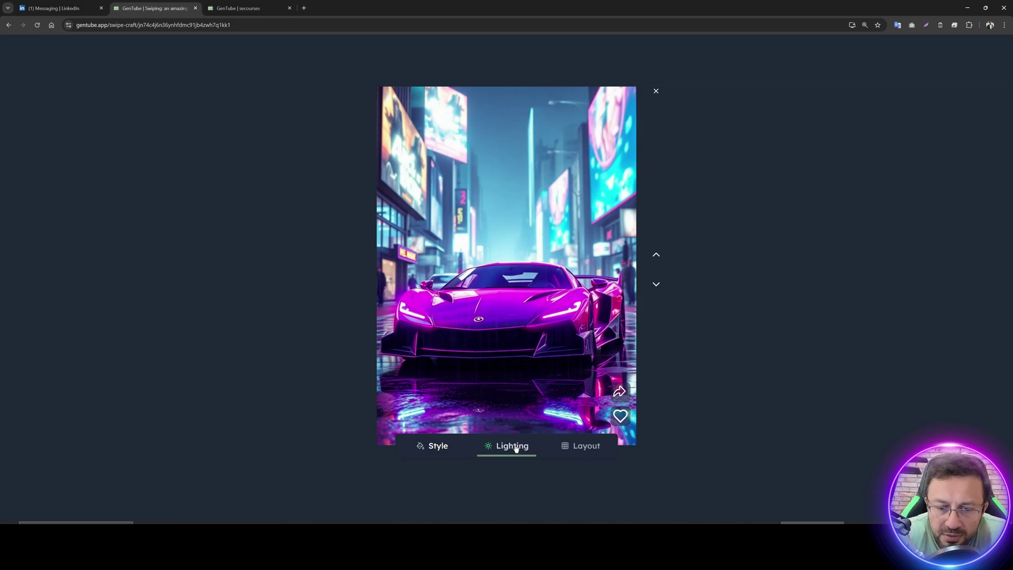
{"action": "left_click", "coordinate": [431, 449]}
{"action": "left_click", "coordinate": [657, 284]}
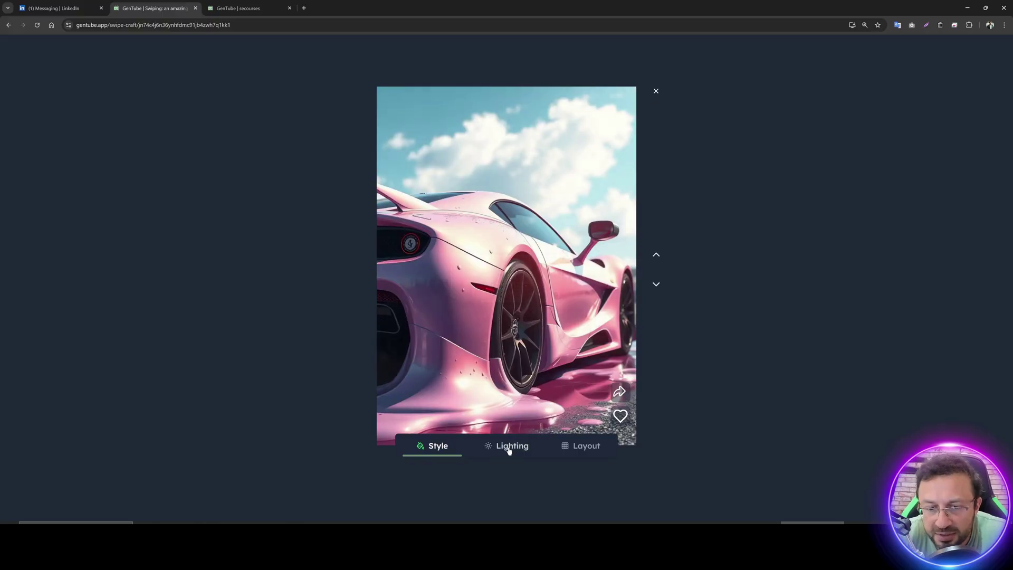
Step: Generate Lighting variations of the sports car, including Silhouette, Rainbow Gel and Fluorescent
{"action": "left_click", "coordinate": [513, 446]}
{"action": "left_click", "coordinate": [665, 287]}
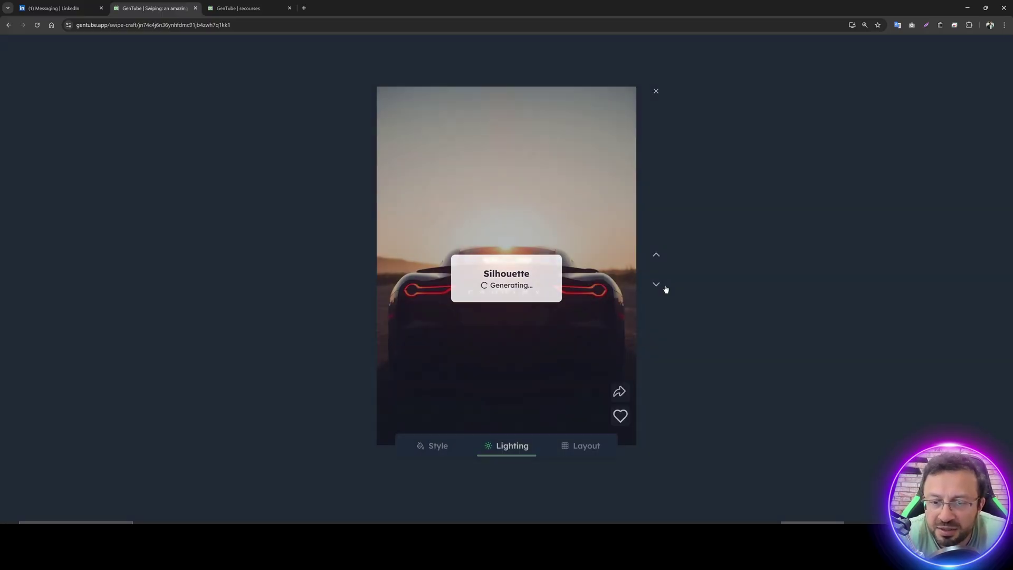
{"action": "left_click", "coordinate": [649, 277]}
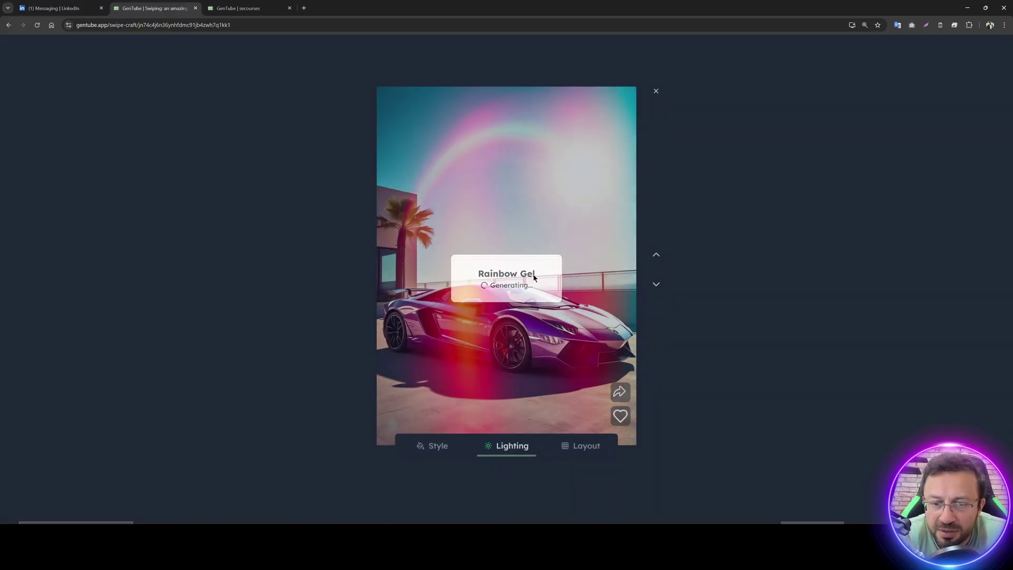
{"action": "scroll", "coordinate": [557, 289], "scroll_direction": "down", "scroll_amount": 1}
{"action": "left_click", "coordinate": [656, 285]}
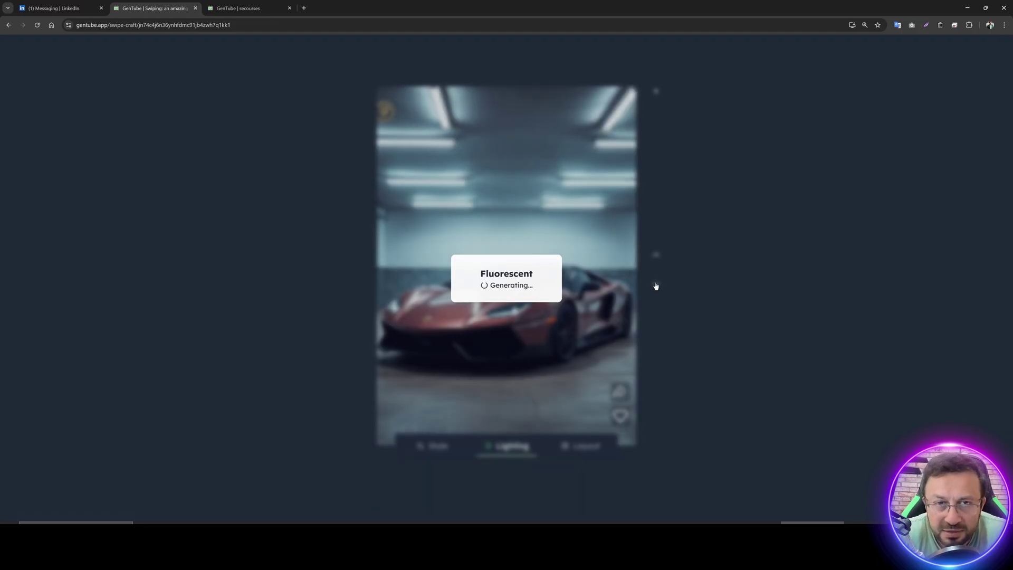
Step: Generate three Layout variations of the sports car in swipe mode
{"action": "left_click", "coordinate": [581, 449]}
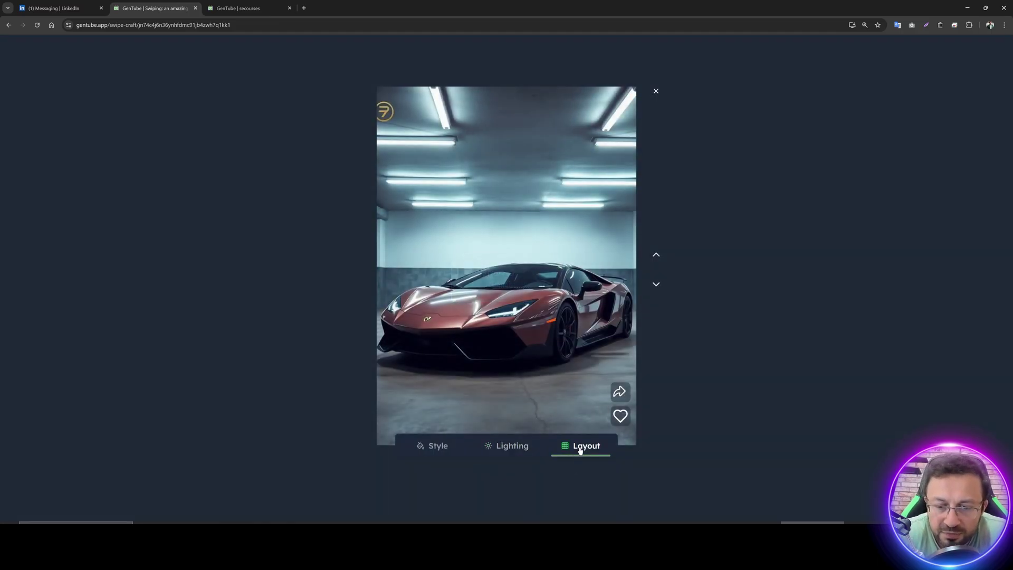
{"action": "left_click", "coordinate": [656, 285]}
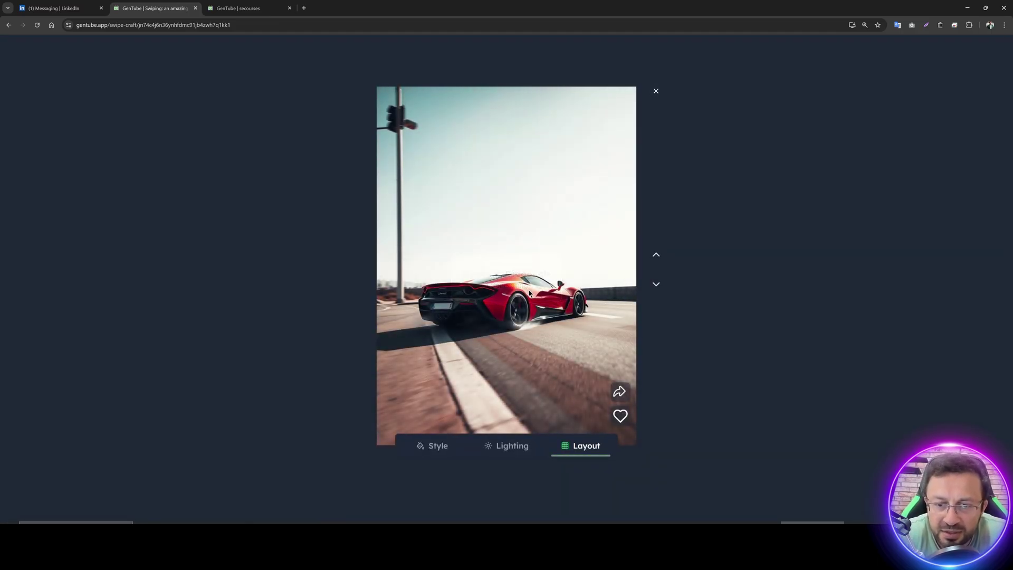
{"action": "left_click", "coordinate": [657, 284]}
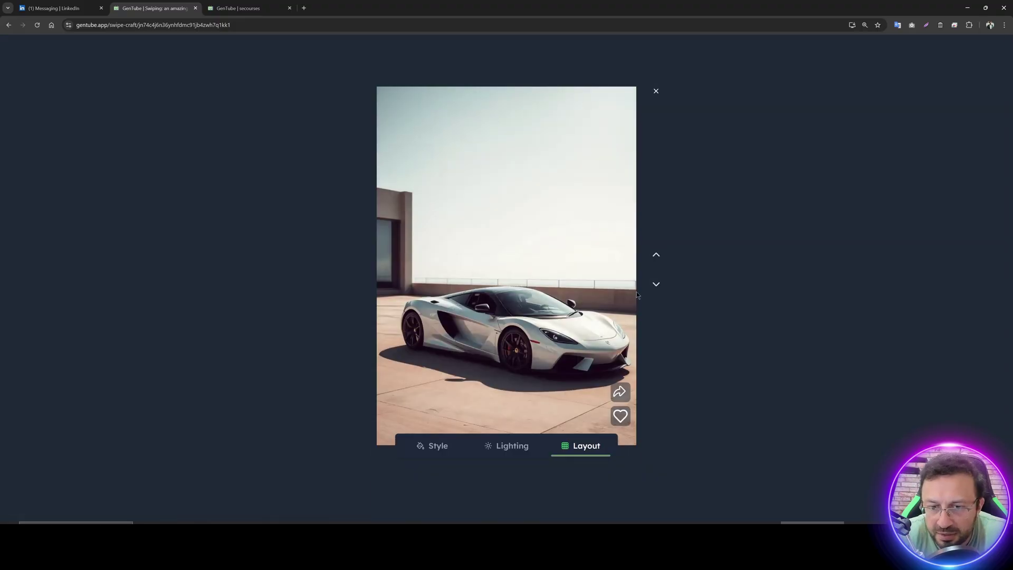
{"action": "left_click", "coordinate": [655, 284]}
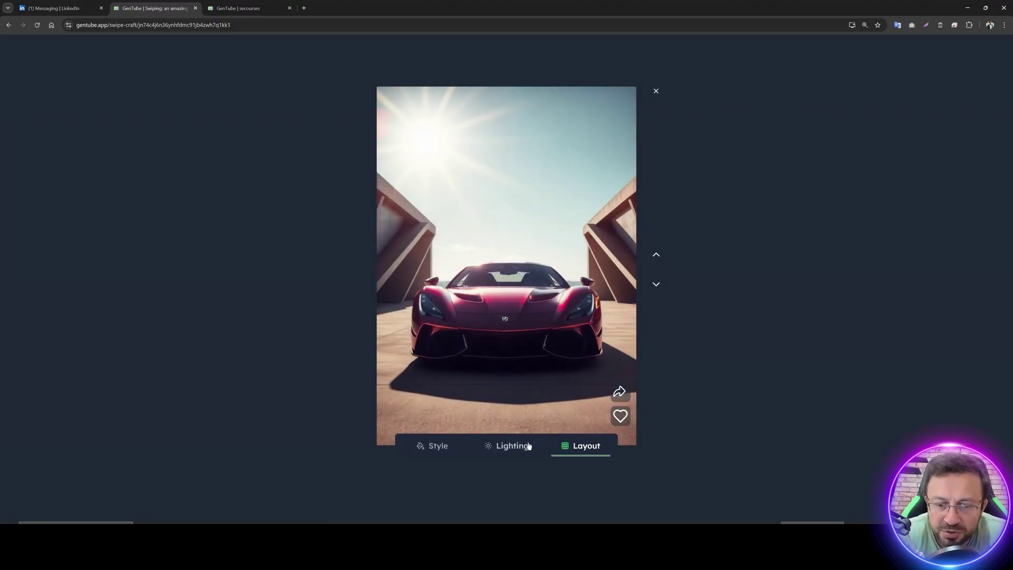
Step: Return to Style variations and generate one more restyled version of the sports car
{"action": "left_click", "coordinate": [496, 453]}
{"action": "left_click", "coordinate": [457, 441]}
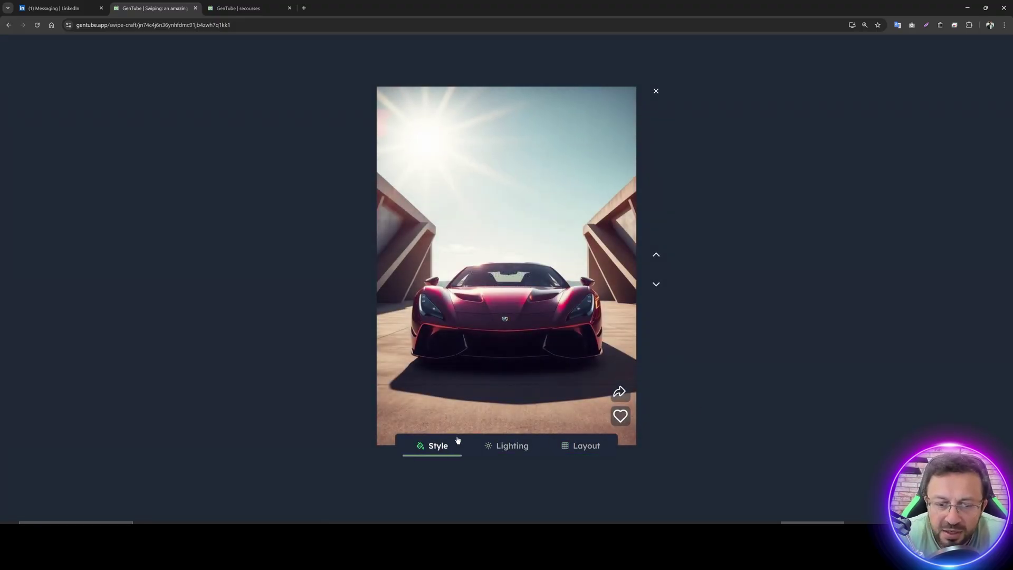
{"action": "left_click", "coordinate": [656, 289]}
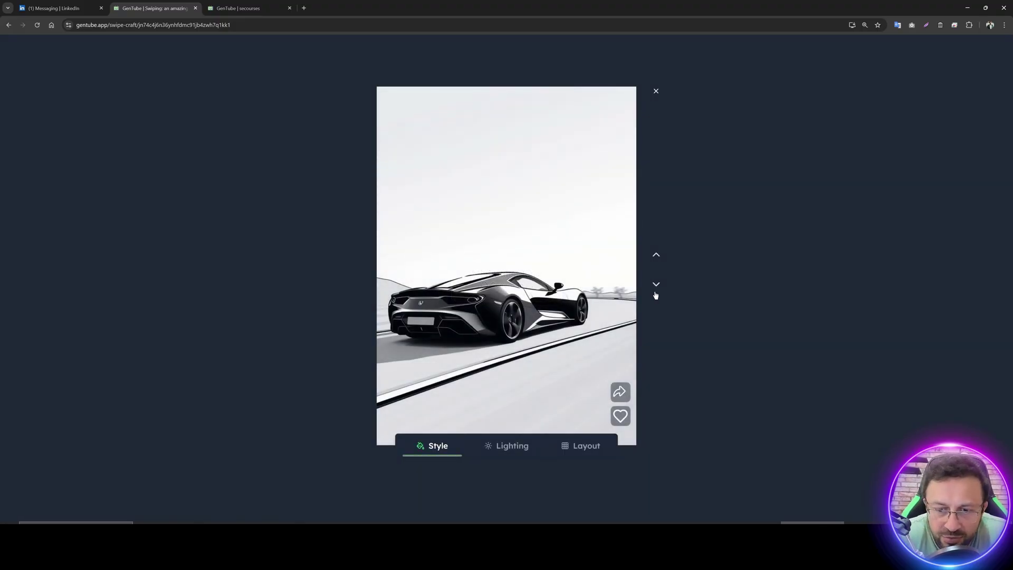
Step: Like the minimalist black-and-white car image, check its sharing options and exit swipe mode to the creation page
{"action": "left_click", "coordinate": [621, 416]}
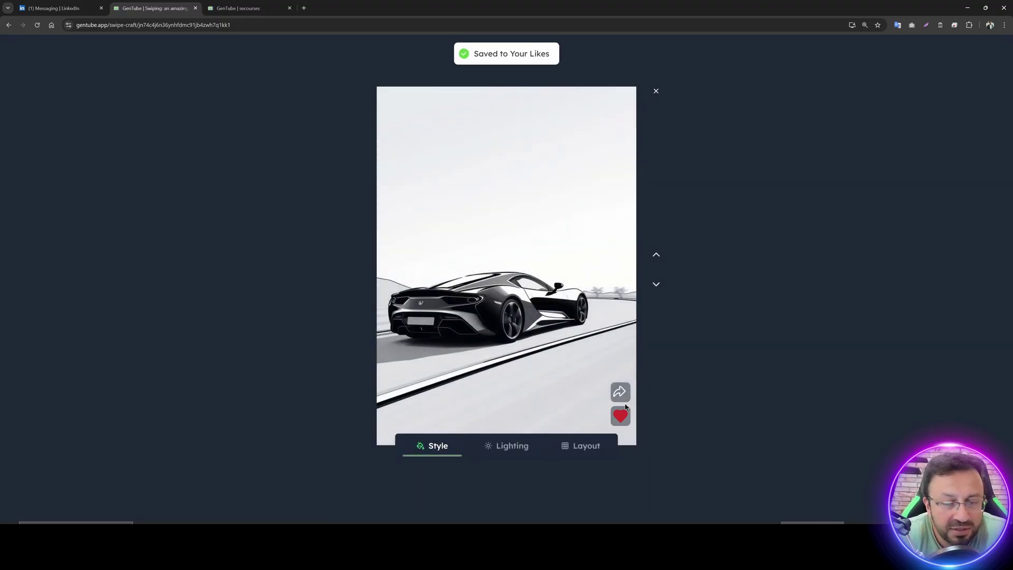
{"action": "left_click", "coordinate": [620, 391]}
{"action": "left_click", "coordinate": [663, 93]}
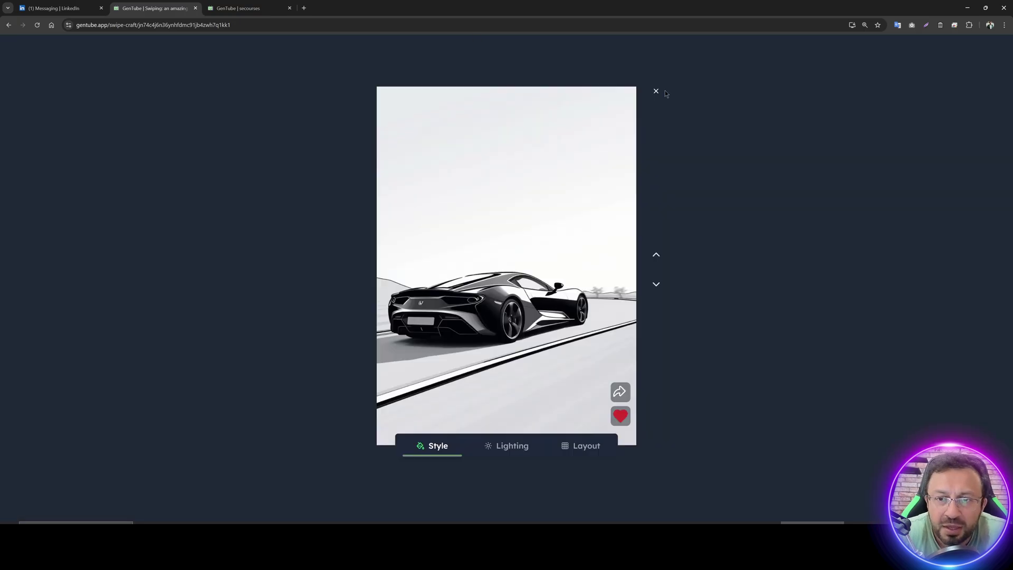
{"action": "left_click", "coordinate": [656, 90]}
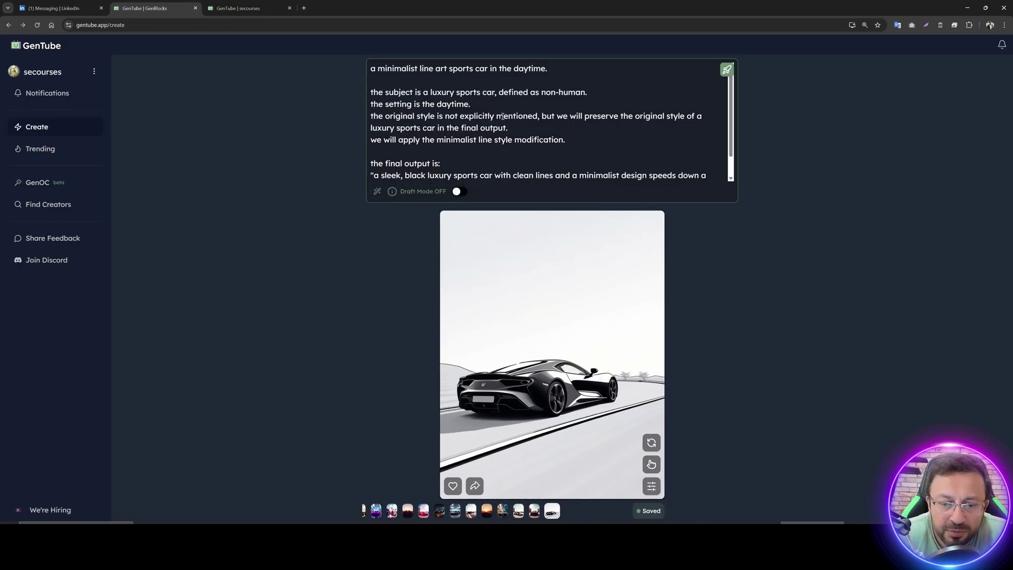
Step: Browse back and forth through the history of generated car images, examining each image and its prompt at an enlarged page size
{"action": "scroll", "coordinate": [535, 509], "scroll_direction": "up", "scroll_amount": 3}
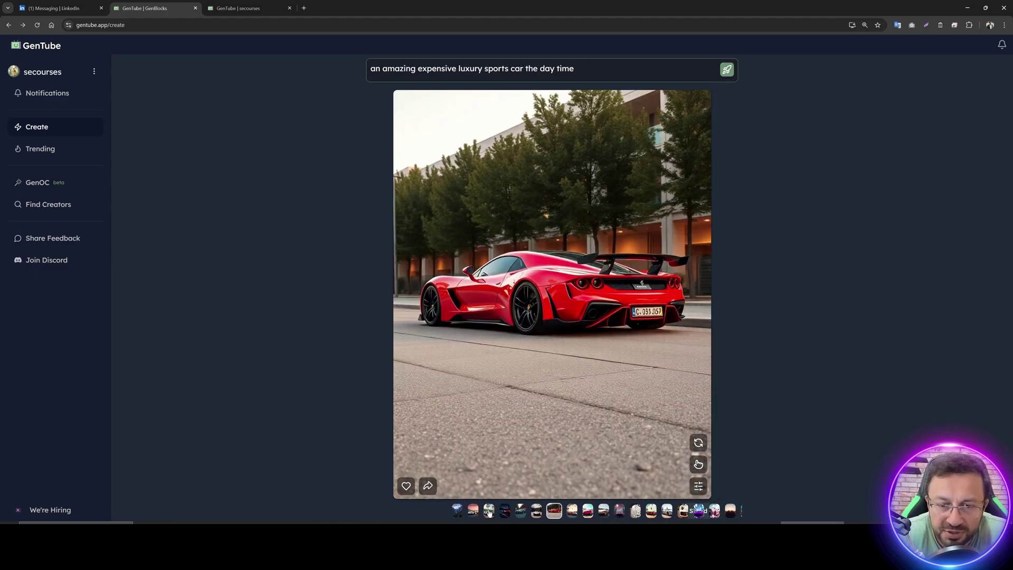
{"action": "scroll", "coordinate": [527, 511], "scroll_direction": "up", "scroll_amount": 3}
{"action": "scroll", "coordinate": [606, 512], "scroll_direction": "up", "scroll_amount": 1}
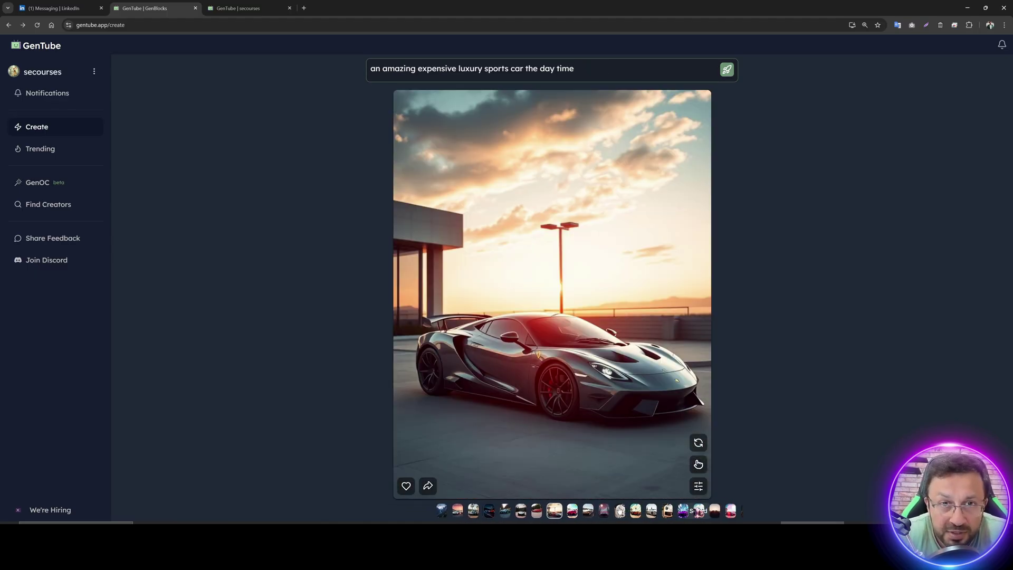
{"action": "key", "text": "ctrl+plus"}
{"action": "key", "text": "ctrl+plus"}
{"action": "scroll", "coordinate": [480, 496], "scroll_direction": "up", "scroll_amount": 3}
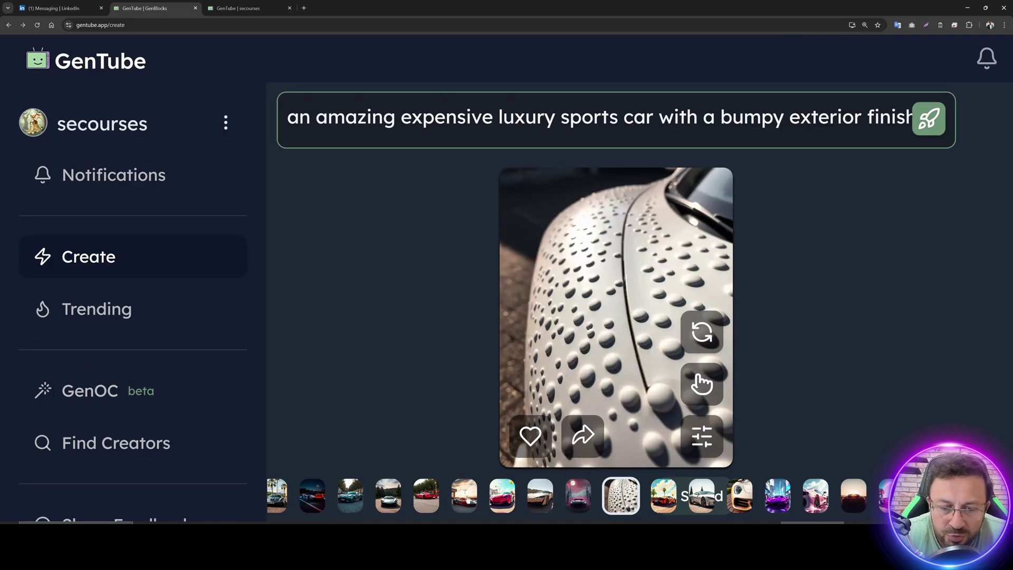
{"action": "scroll", "coordinate": [481, 496], "scroll_direction": "up", "scroll_amount": 1}
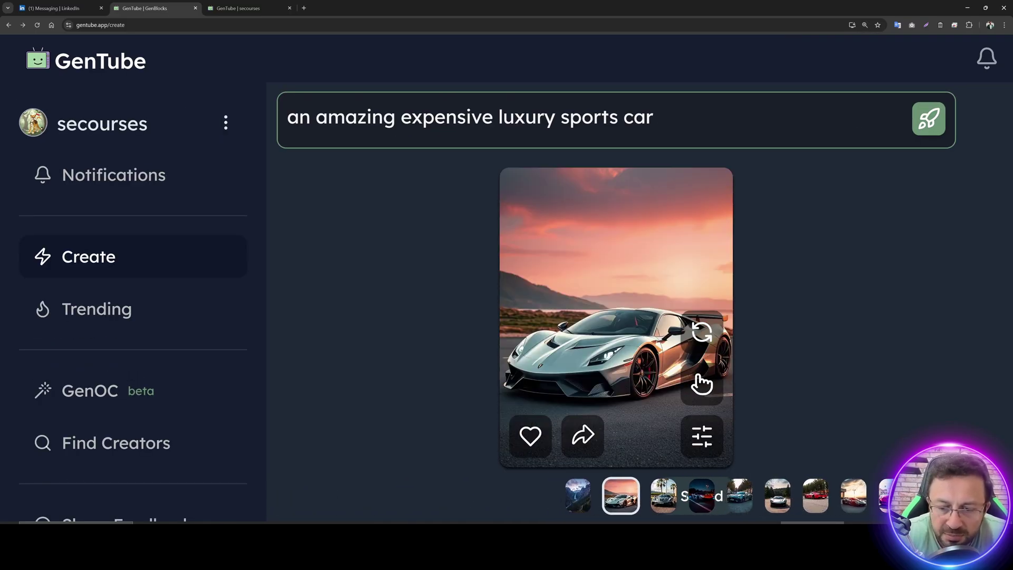
{"action": "scroll", "coordinate": [755, 505], "scroll_direction": "down", "scroll_amount": 6}
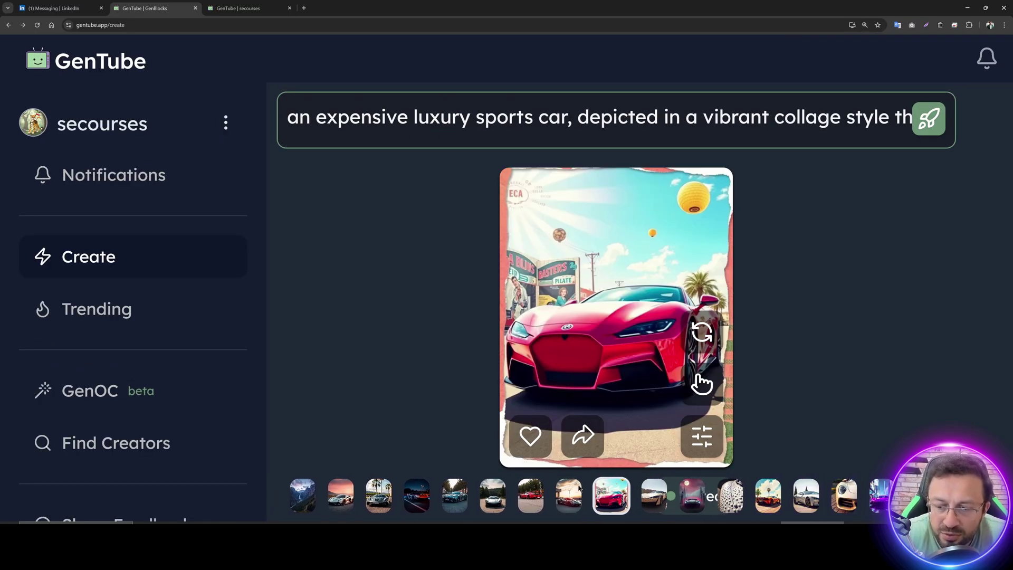
{"action": "scroll", "coordinate": [529, 495], "scroll_direction": "up", "scroll_amount": 3}
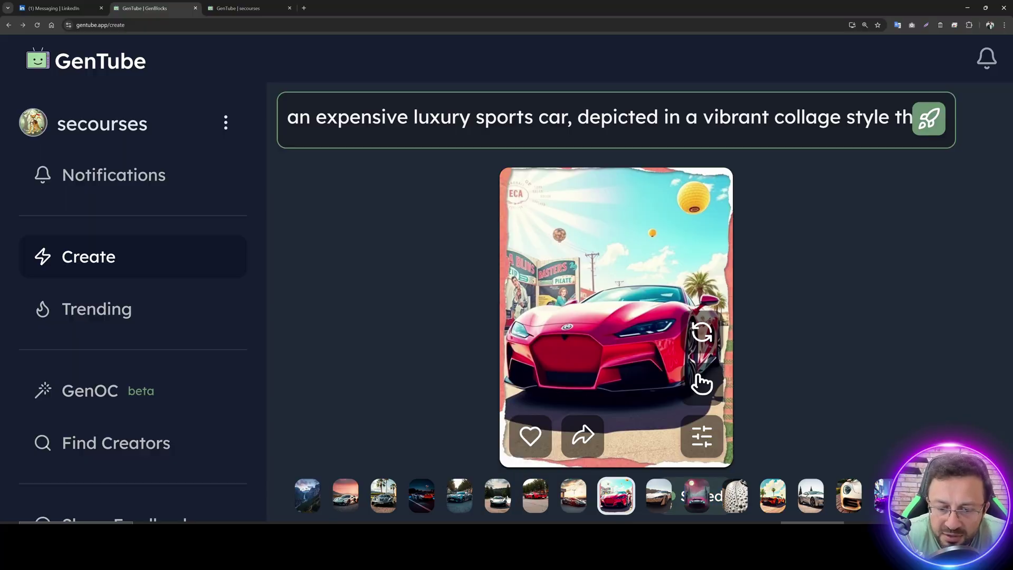
Step: Restore the normal page size and read the full prompt of the minimalist line art car image
{"action": "key", "text": "ctrl+0"}
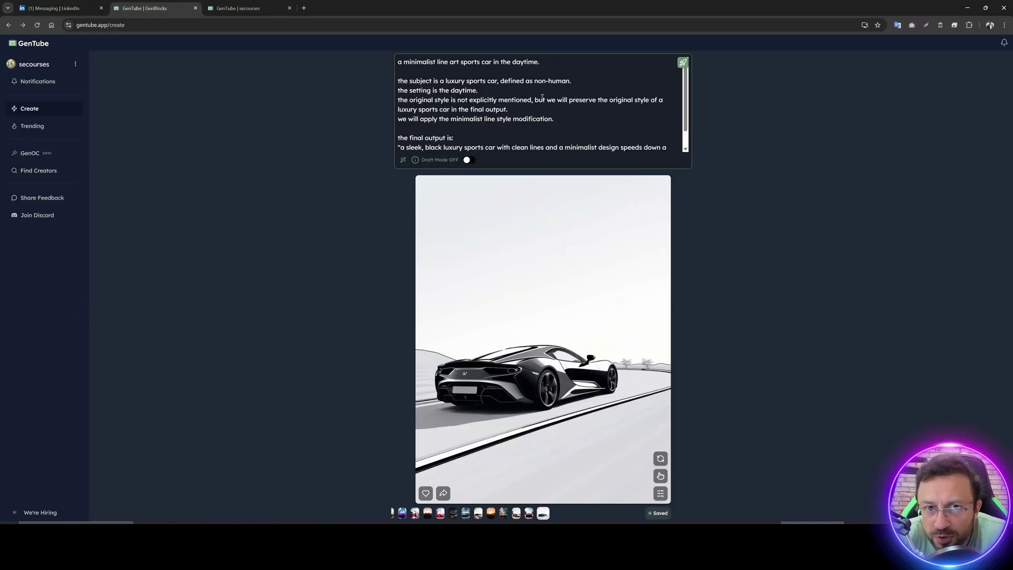
{"action": "scroll", "coordinate": [542, 97], "scroll_direction": "down", "scroll_amount": 1}
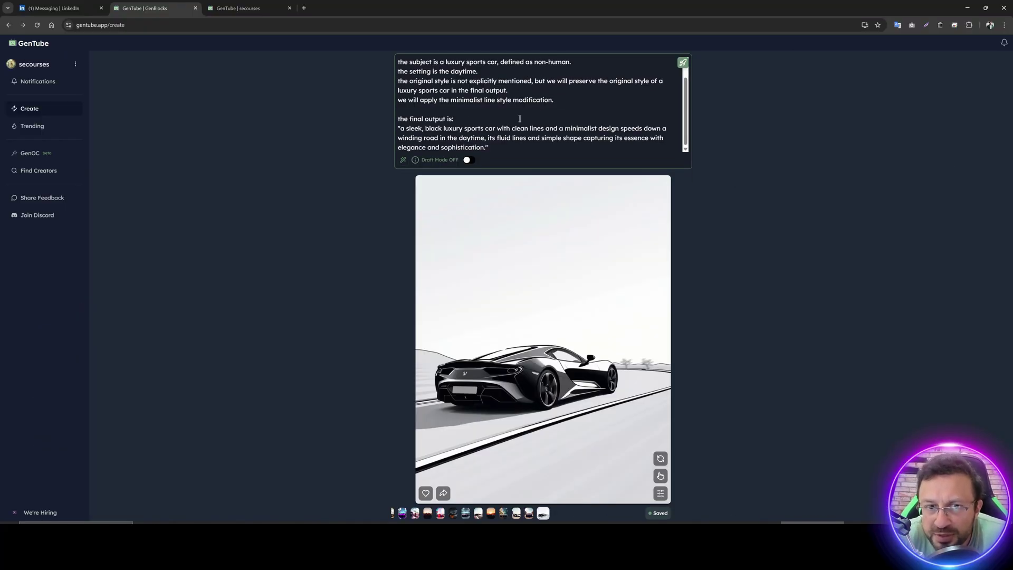
{"action": "scroll", "coordinate": [520, 119], "scroll_direction": "up", "scroll_amount": 1}
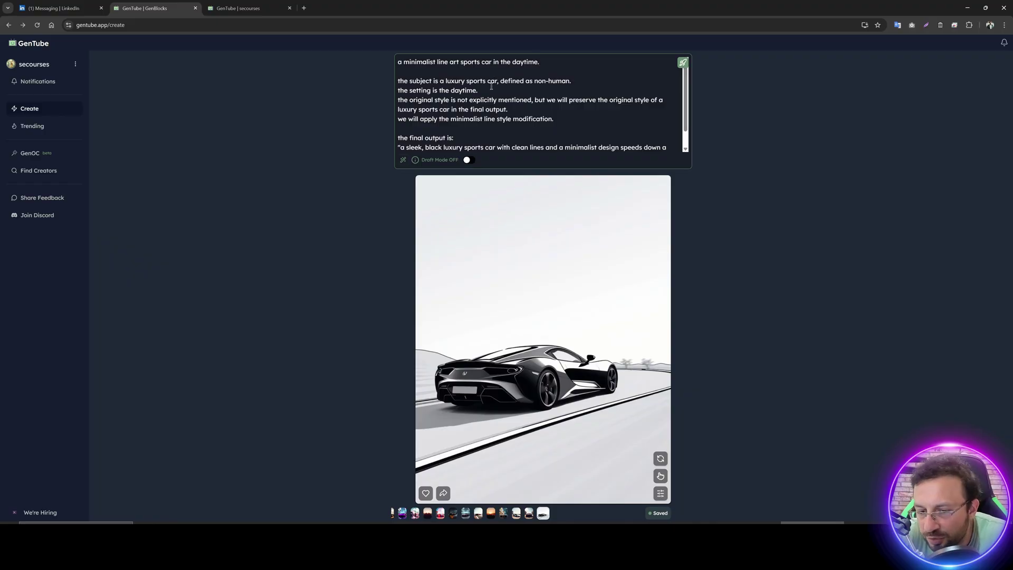
{"action": "scroll", "coordinate": [491, 86], "scroll_direction": "down", "scroll_amount": 1}
Step: Open the style mixer on the blue sports car image and generate a full Pixel Art version and a full Cyberpunk version
{"action": "key", "text": "ctrl+equal"}
{"action": "key", "text": "ctrl+equal"}
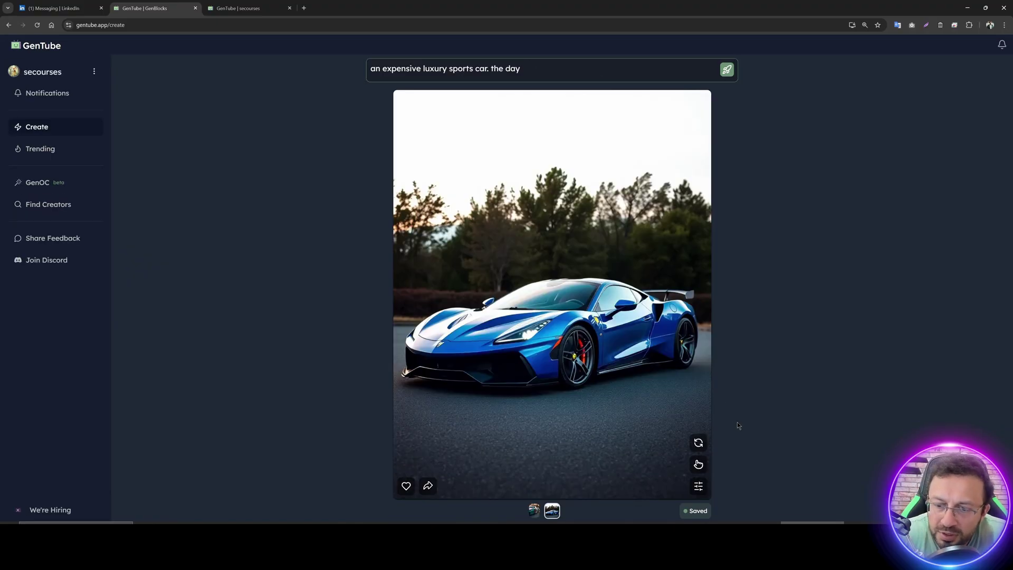
{"action": "left_click", "coordinate": [697, 487]}
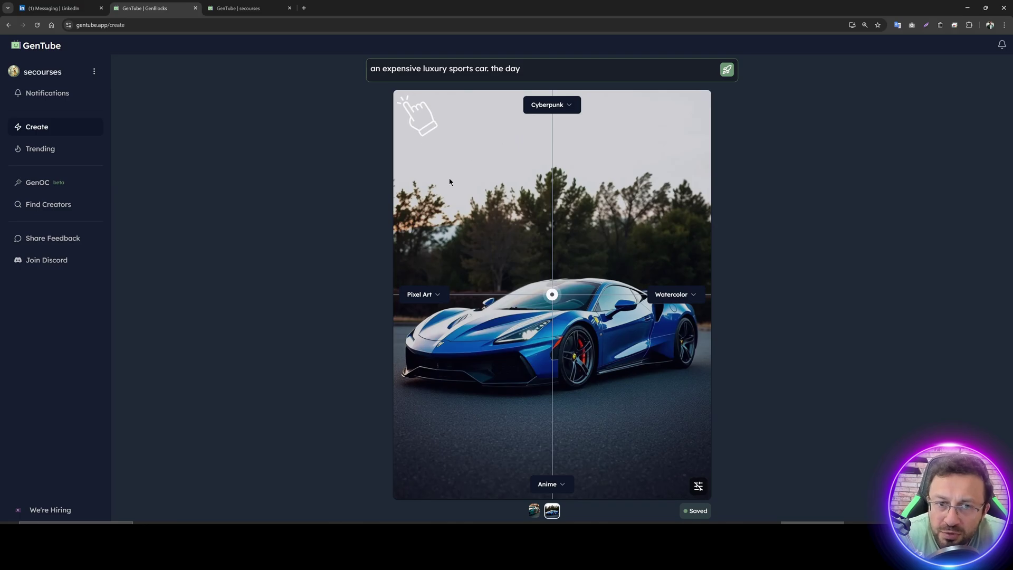
{"action": "left_click", "coordinate": [553, 295]}
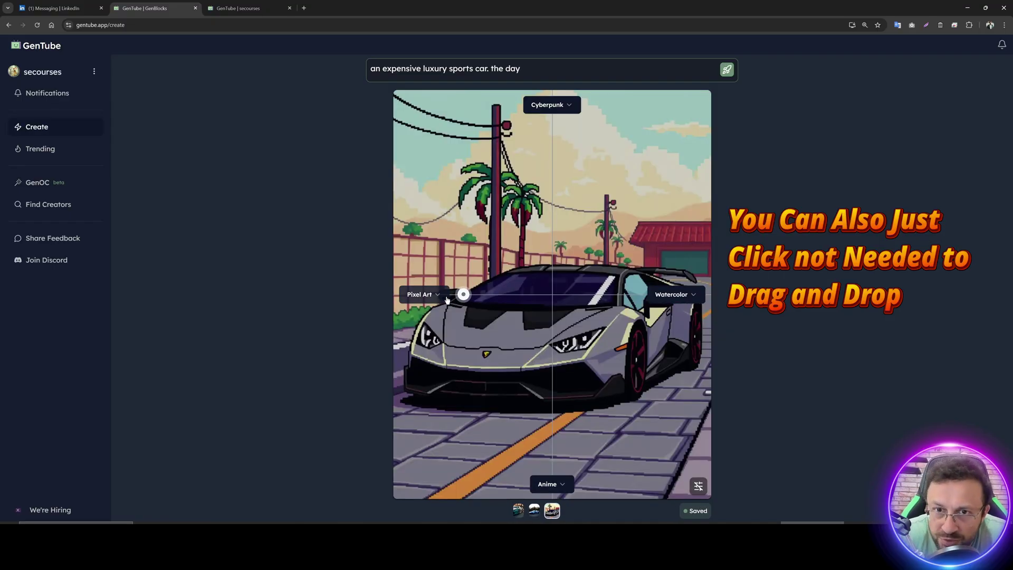
{"action": "left_click", "coordinate": [464, 293]}
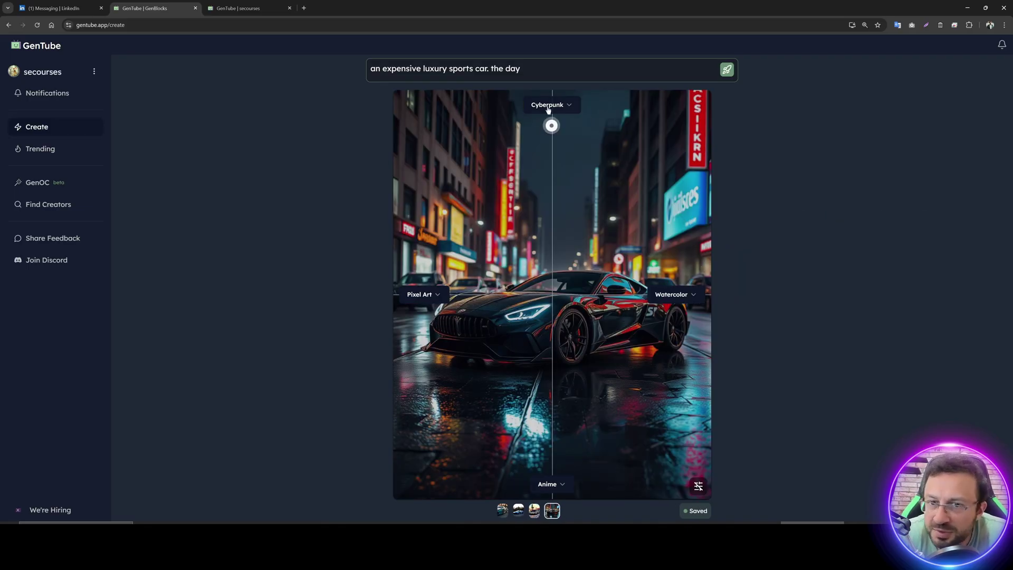
Step: Look through the alternative styles offered for the Cyberpunk and Pixel Art slots, keeping the current choices
{"action": "left_click", "coordinate": [560, 106]}
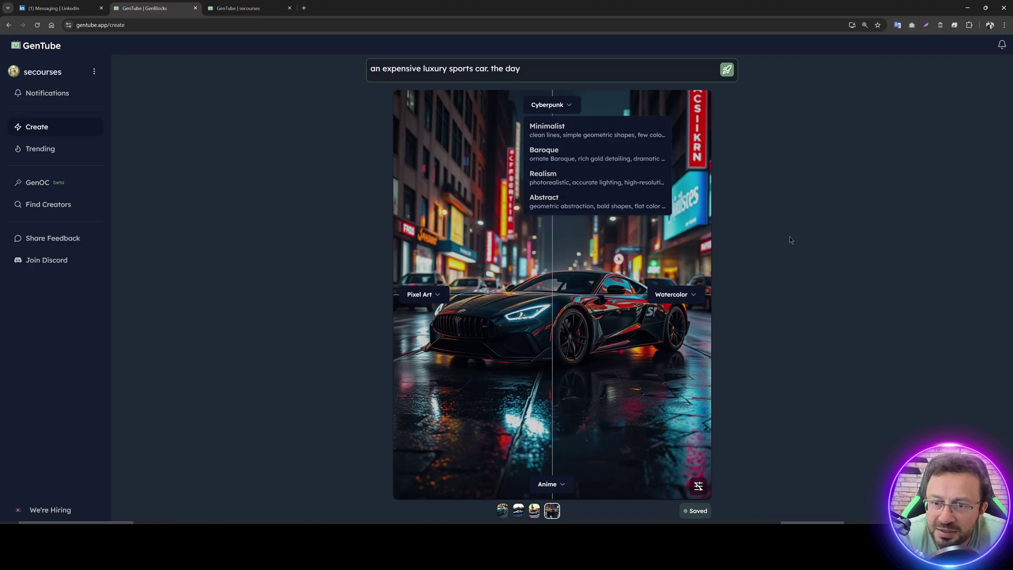
{"action": "left_click", "coordinate": [422, 294]}
{"action": "left_click", "coordinate": [745, 331]}
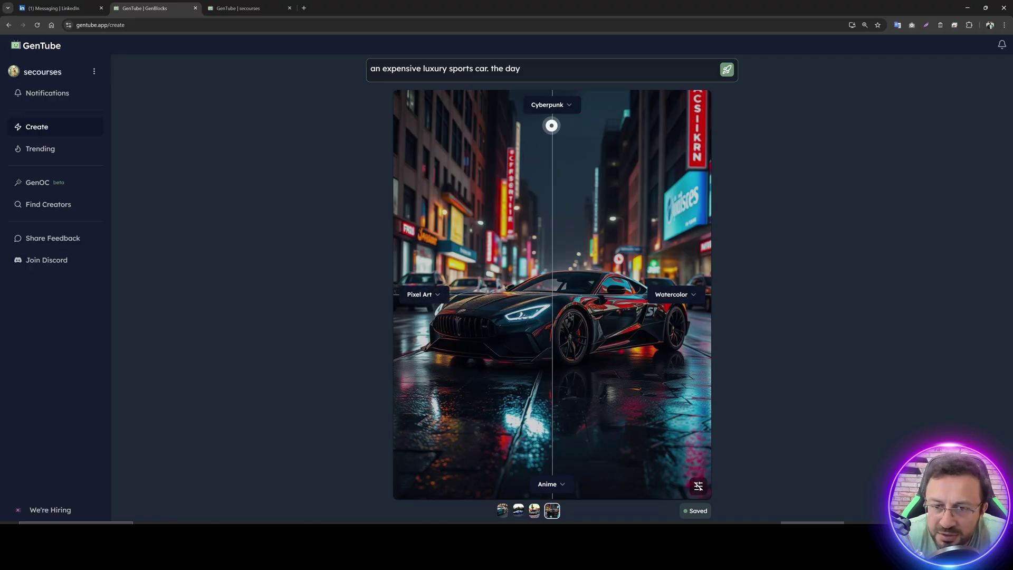
Step: Generate a Pixel Art and Anime blend of the sports car, and an Anime and Watercolor blend, in the style mixer
{"action": "mouse_move", "coordinate": [560, 164]}
{"action": "left_mouse_down"}
{"action": "mouse_move", "coordinate": [508, 208]}
{"action": "mouse_move", "coordinate": [450, 407]}
{"action": "left_mouse_up"}
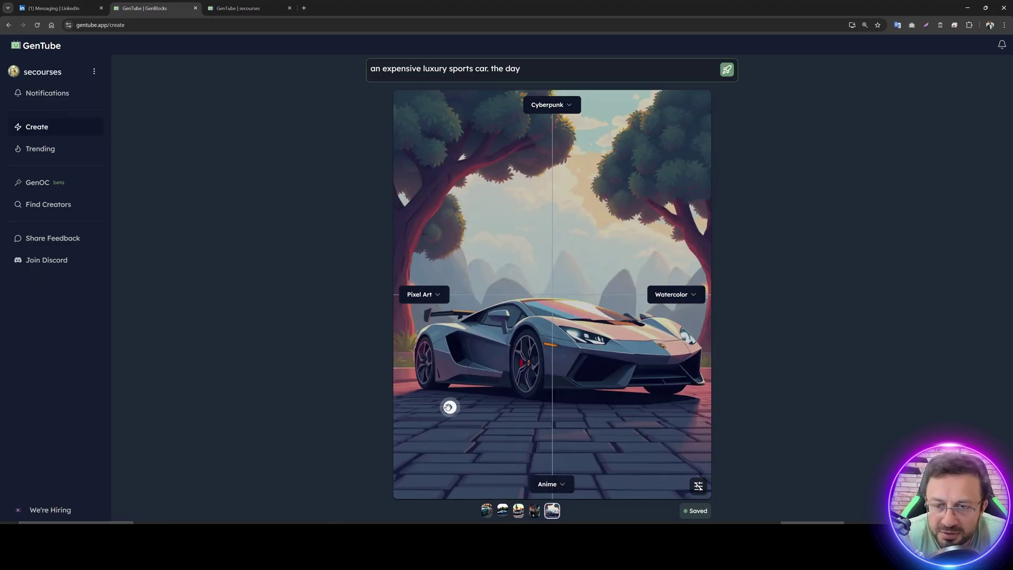
{"action": "left_click", "coordinate": [449, 407]}
{"action": "left_click", "coordinate": [639, 399]}
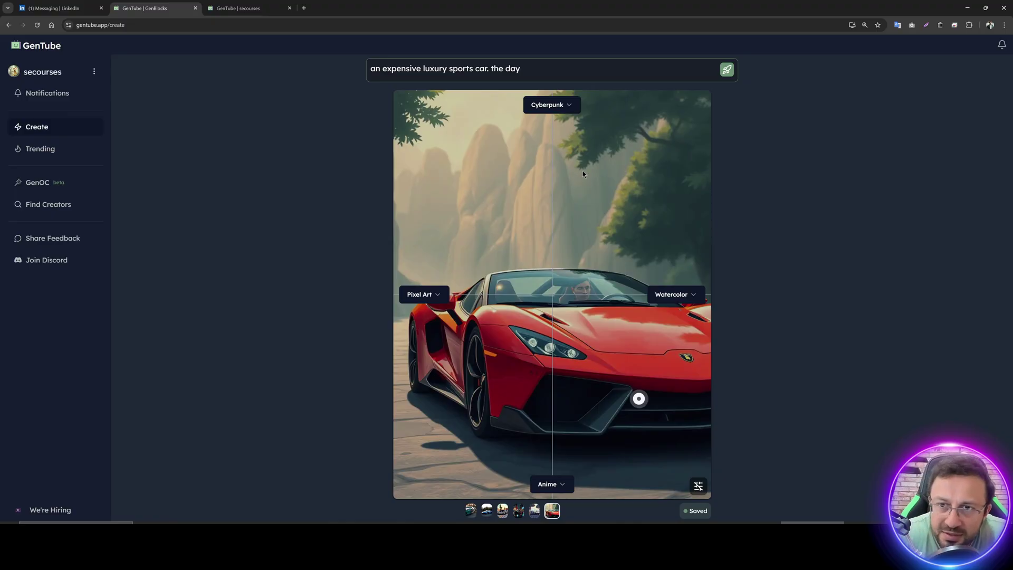
Step: Replace Cyberpunk with Baroque and Pixel Art with Realism, and generate one Baroque and Realism blend and two Baroque and Watercolor blends
{"action": "left_click", "coordinate": [548, 104]}
{"action": "left_click", "coordinate": [549, 153]}
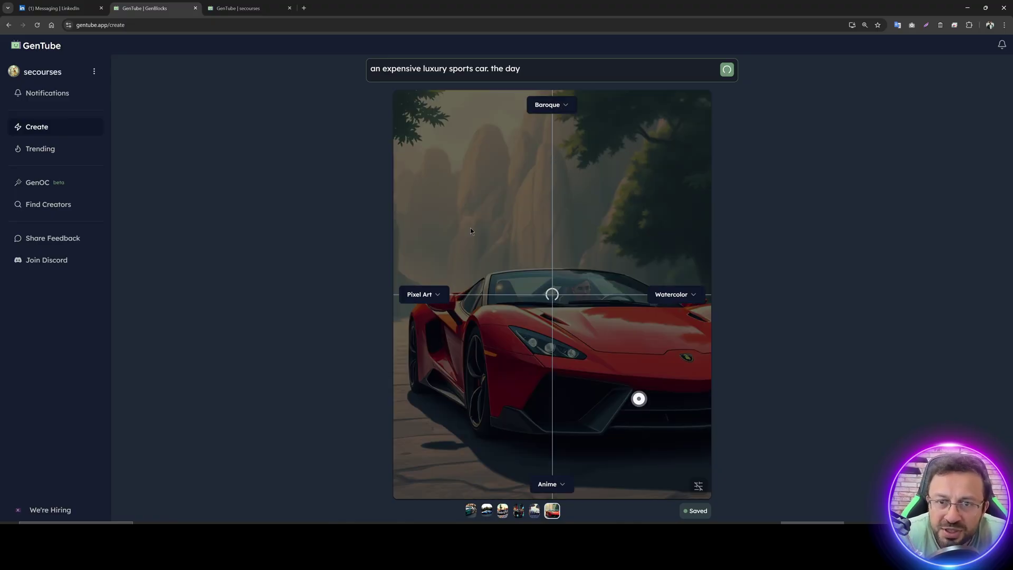
{"action": "left_click", "coordinate": [421, 294]}
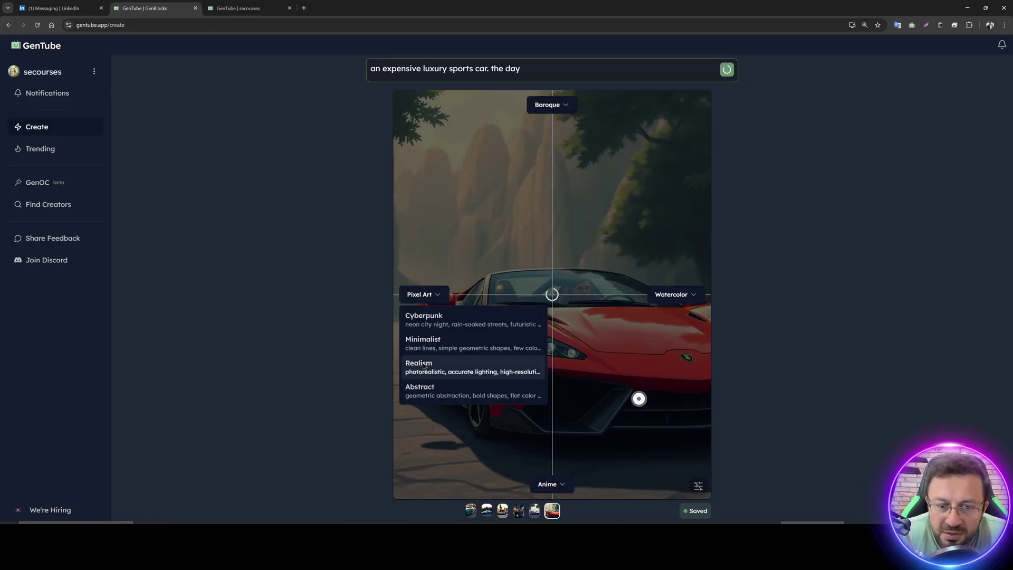
{"action": "left_click", "coordinate": [423, 366]}
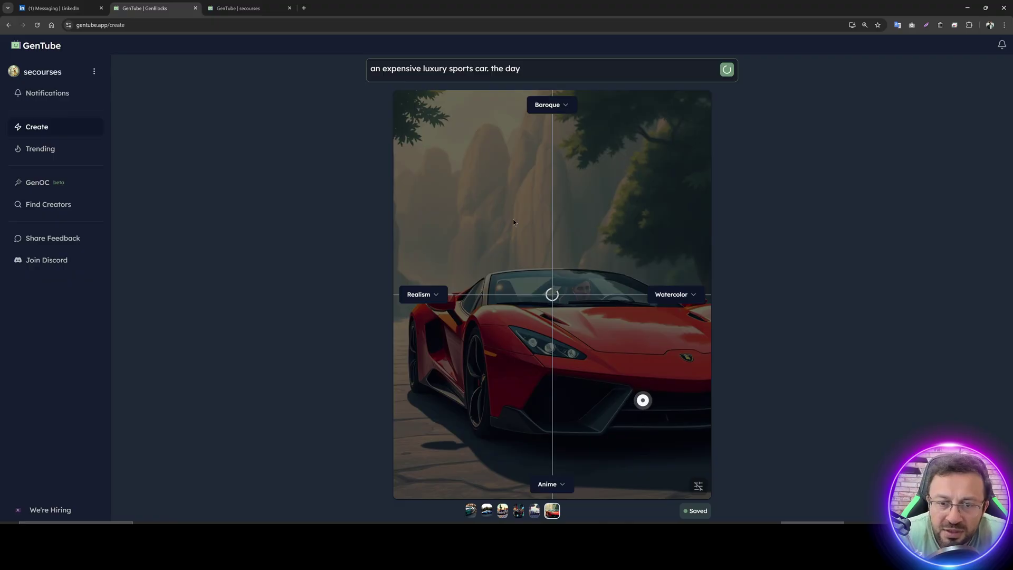
{"action": "left_click", "coordinate": [470, 177]}
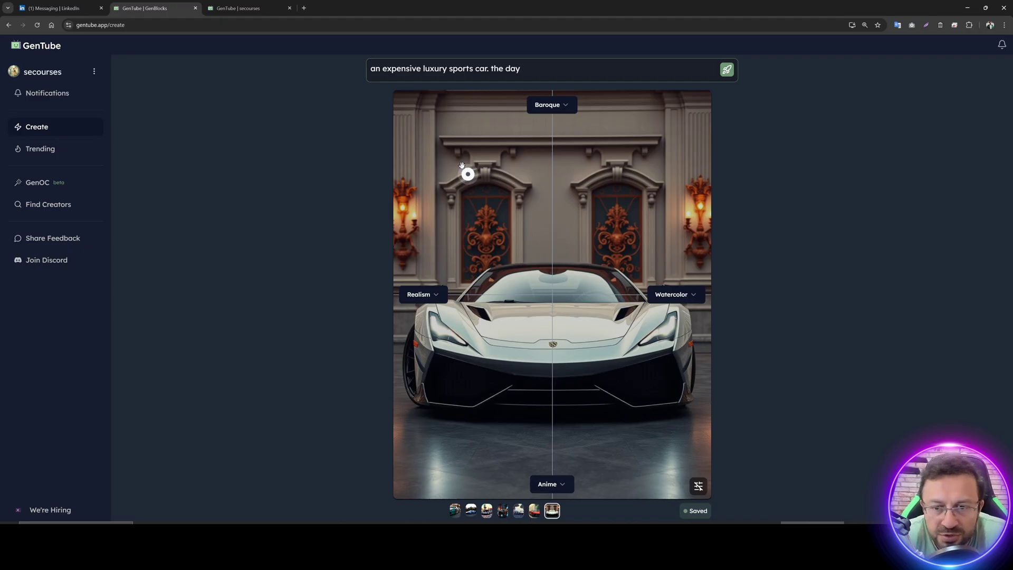
{"action": "left_click", "coordinate": [615, 176]}
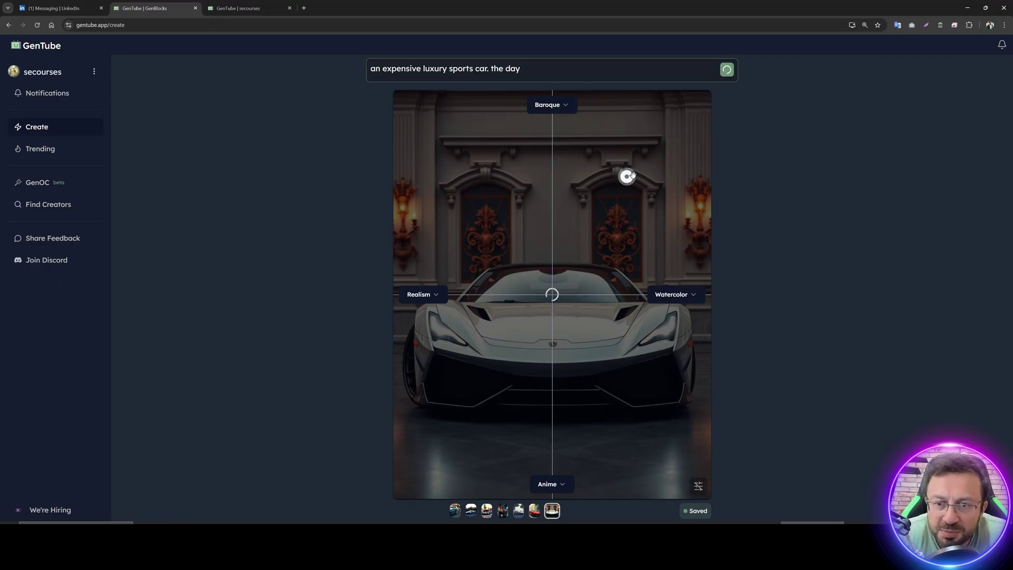
{"action": "left_click", "coordinate": [618, 260]}
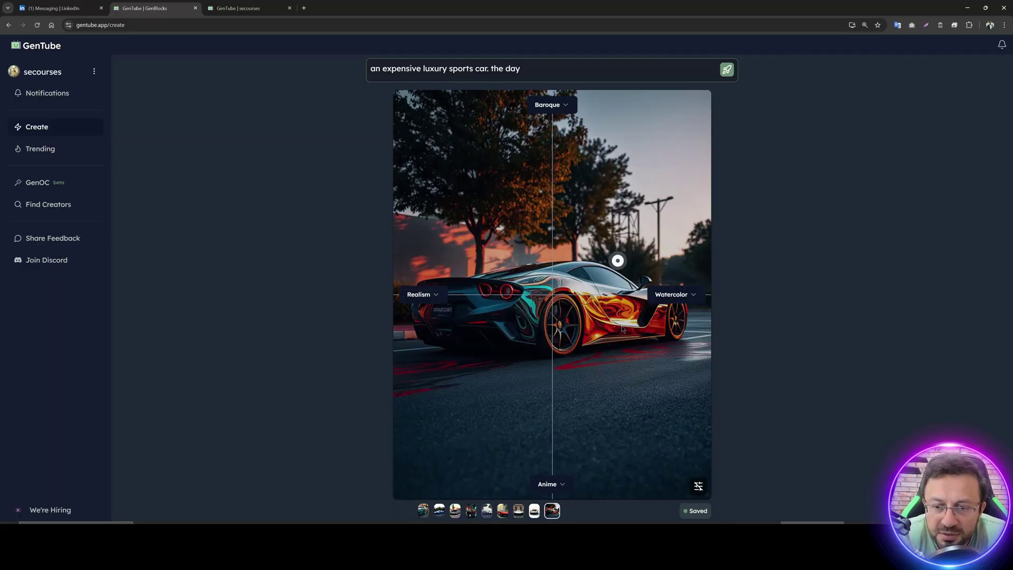
Step: Generate more images from the unchanged sports car prompt with the current style mix, and close the style mixer
{"action": "left_click", "coordinate": [555, 72]}
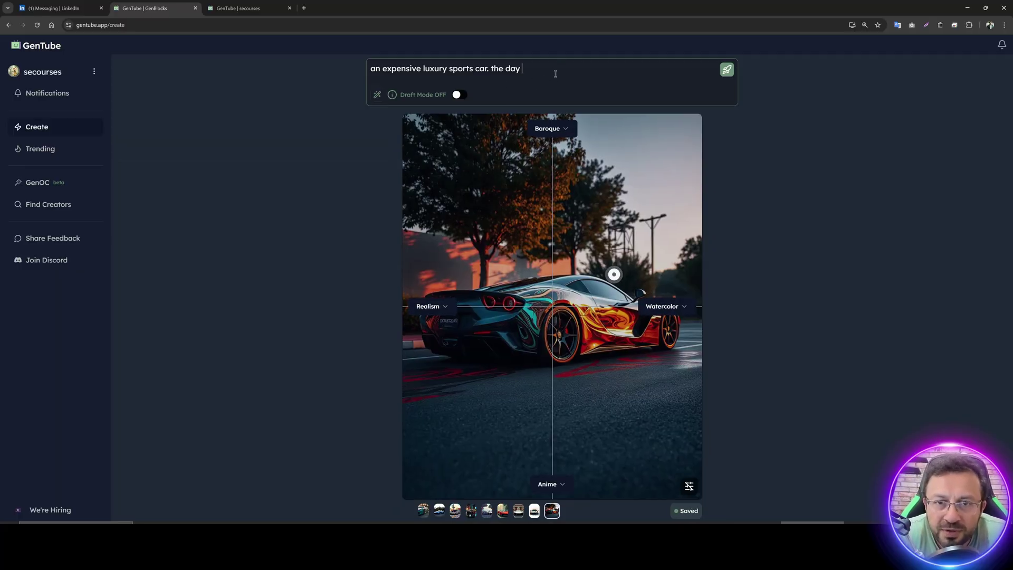
{"action": "left_click", "coordinate": [780, 368]}
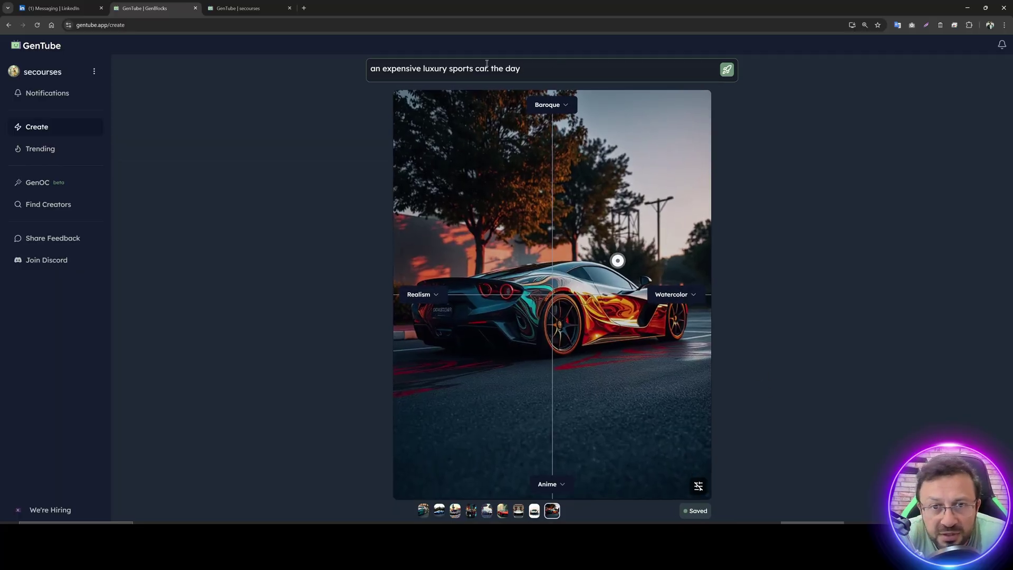
{"action": "left_click", "coordinate": [576, 74]}
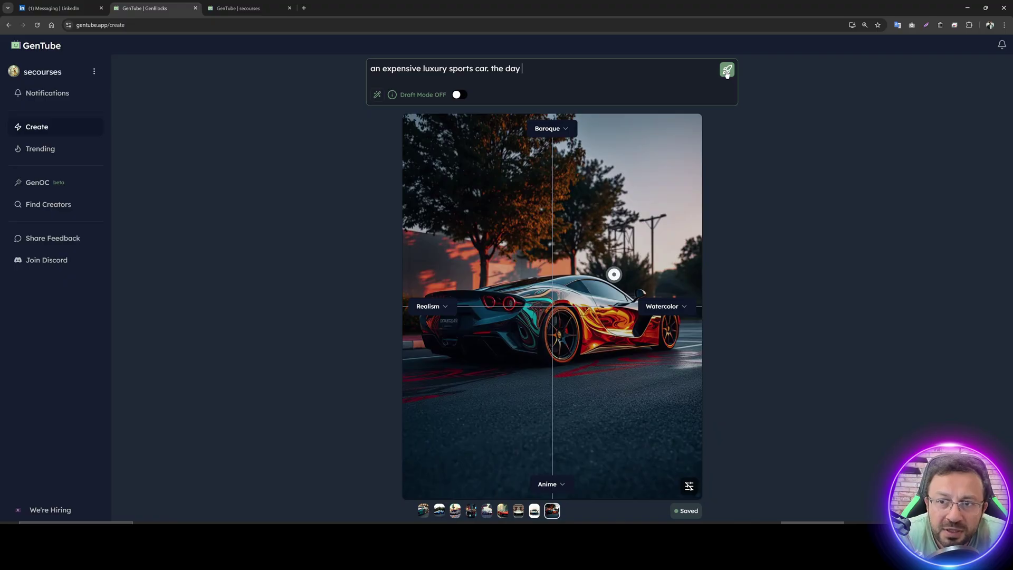
{"action": "left_click", "coordinate": [727, 70]}
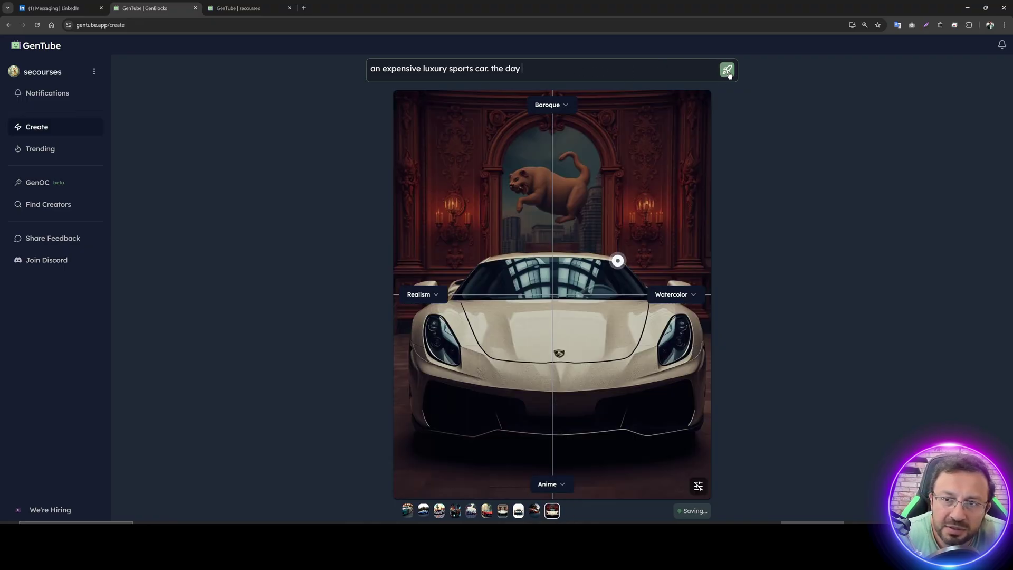
{"action": "left_click", "coordinate": [728, 70]}
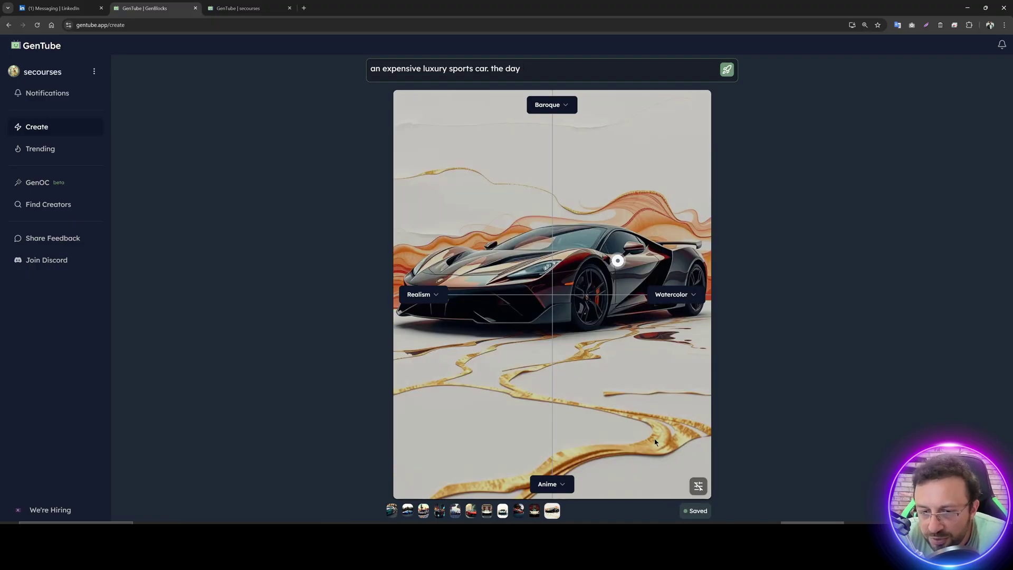
{"action": "left_click", "coordinate": [698, 486]}
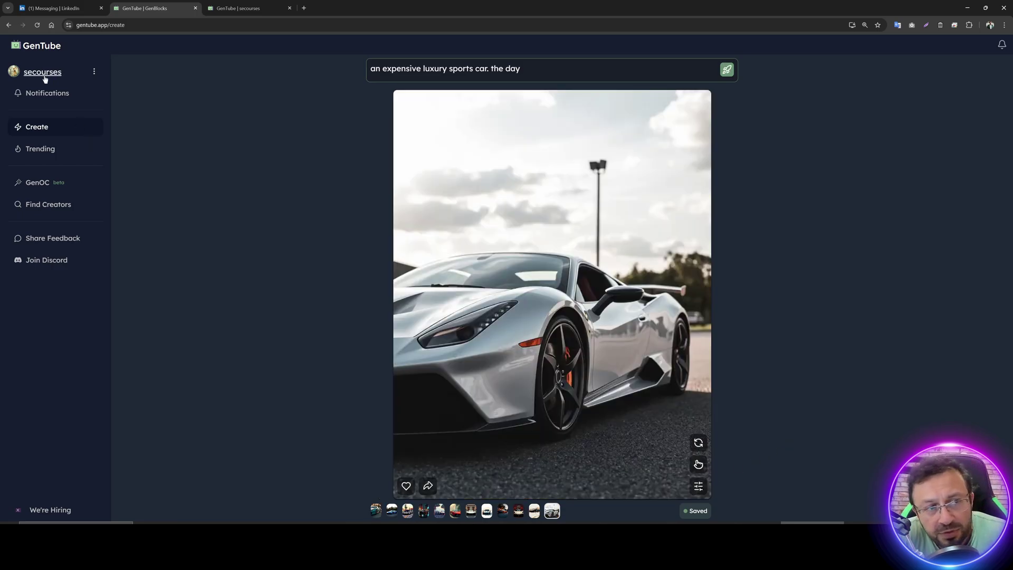
Step: Open the account's own profile, star the silver sports car image as a favorite, and check the channels before returning to the spotlight
{"action": "left_click", "coordinate": [45, 77]}
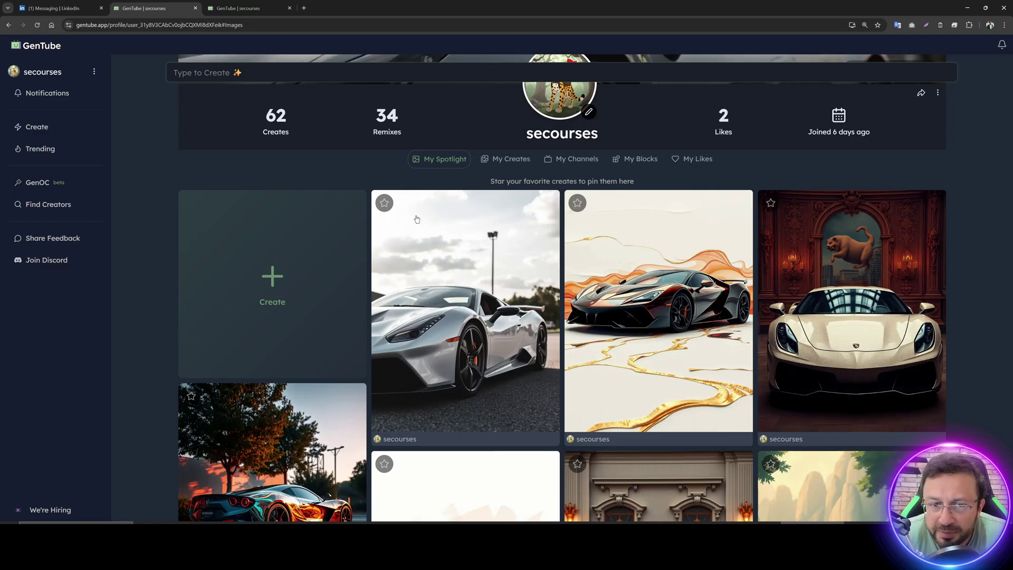
{"action": "left_click", "coordinate": [385, 205]}
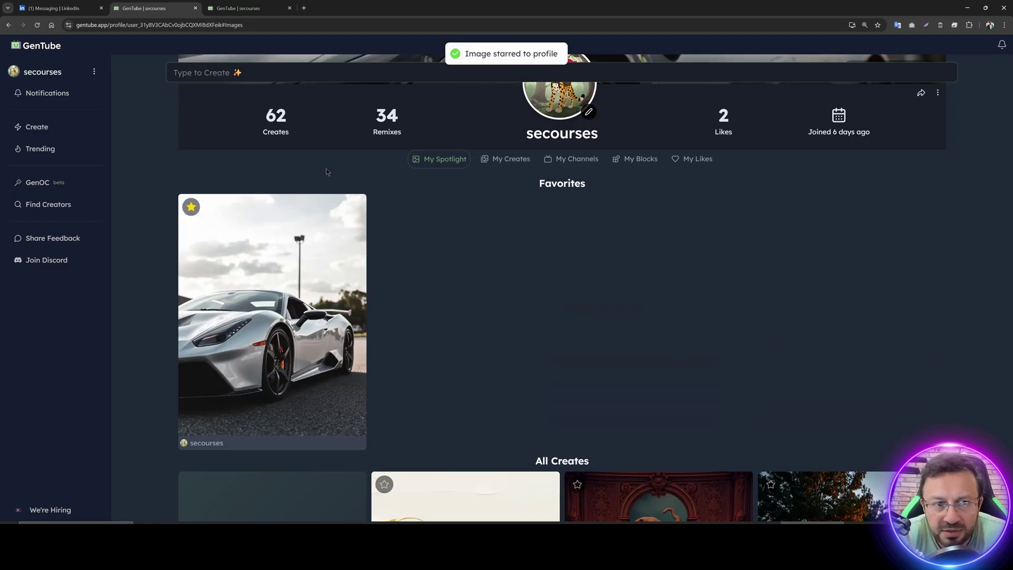
{"action": "scroll", "coordinate": [285, 239], "scroll_direction": "up", "scroll_amount": 2}
{"action": "scroll", "coordinate": [376, 318], "scroll_direction": "up", "scroll_amount": 1}
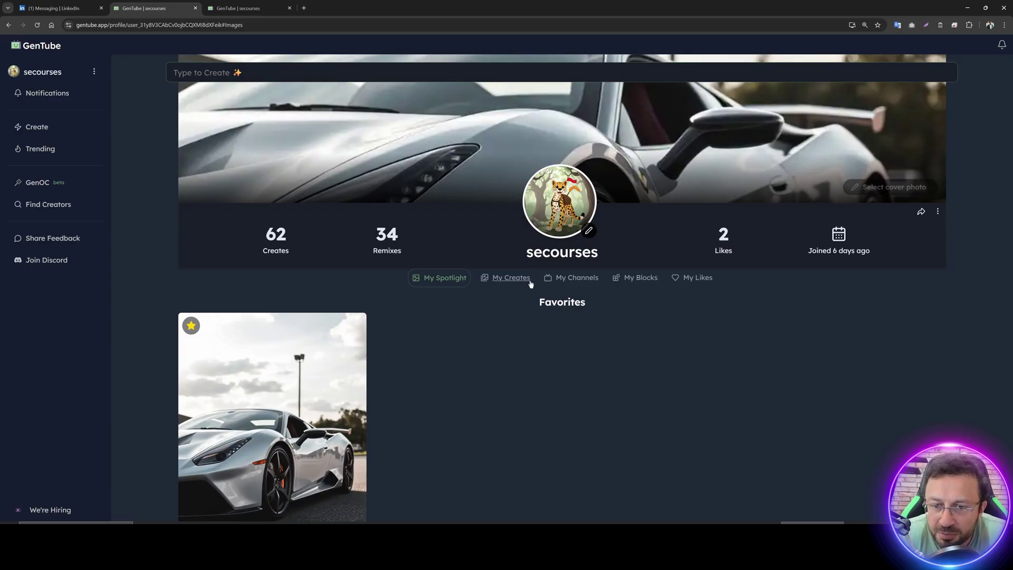
{"action": "left_click", "coordinate": [567, 280]}
{"action": "left_click", "coordinate": [443, 283]}
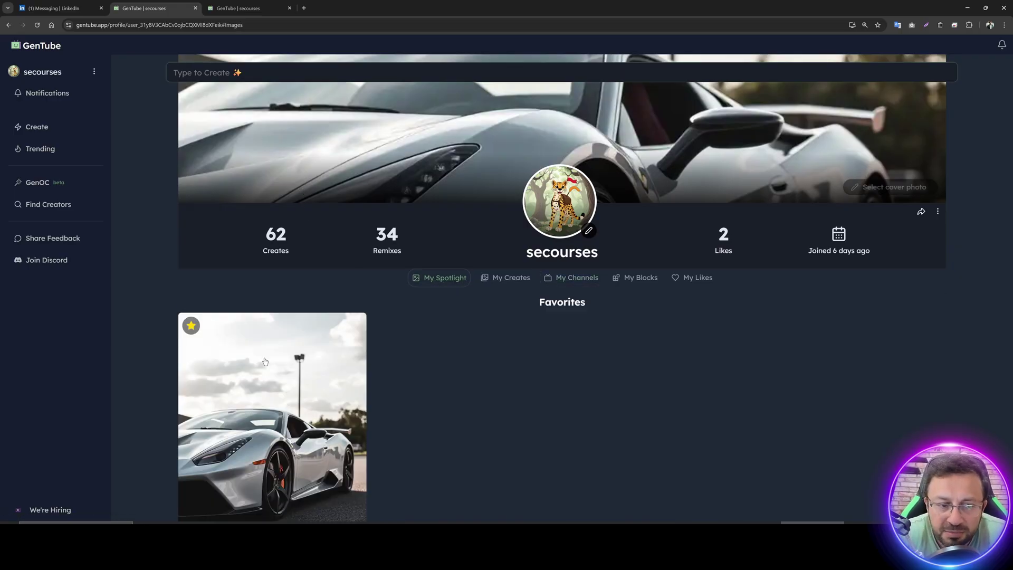
Step: View the black sports car with gold streaks, and open the flame-painted car parked under the trees from the profile's creations
{"action": "scroll", "coordinate": [502, 298], "scroll_direction": "down", "scroll_amount": 7}
{"action": "left_click", "coordinate": [499, 270]}
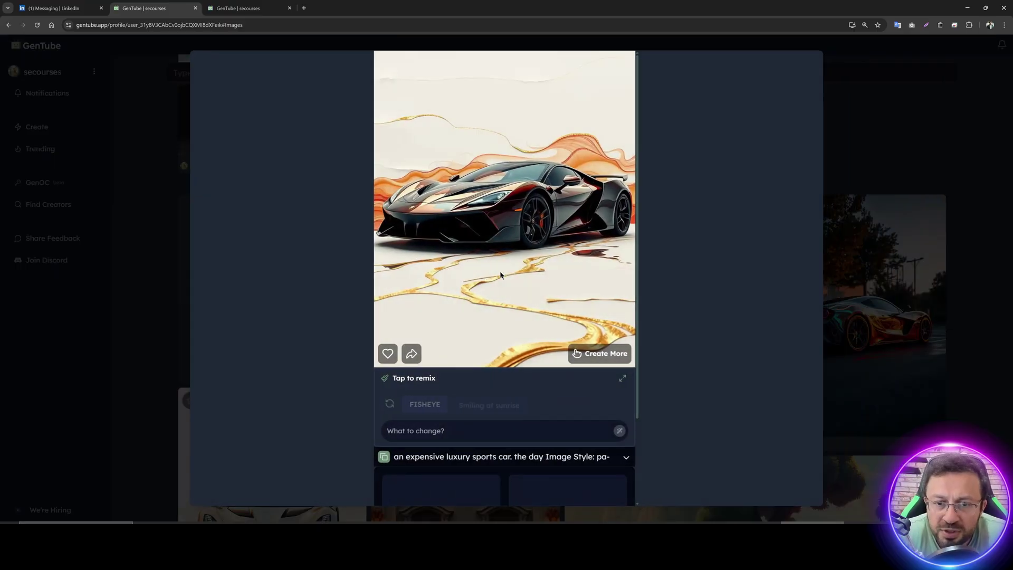
{"action": "left_click", "coordinate": [853, 212]}
{"action": "left_click", "coordinate": [839, 275]}
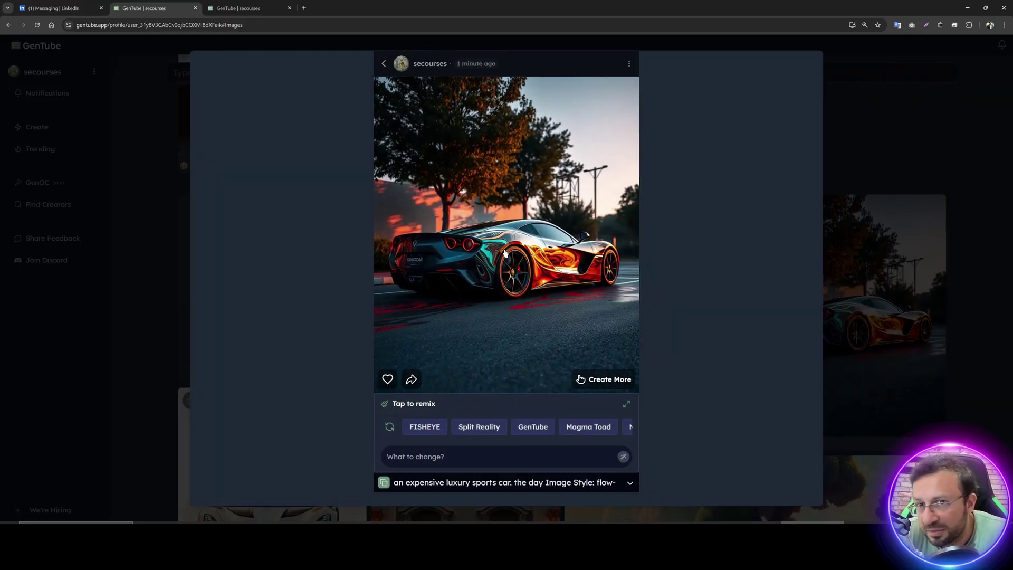
Step: Download the flame-painted car image from its options and open the downloaded JPEG in the image editor
{"action": "left_click", "coordinate": [629, 64]}
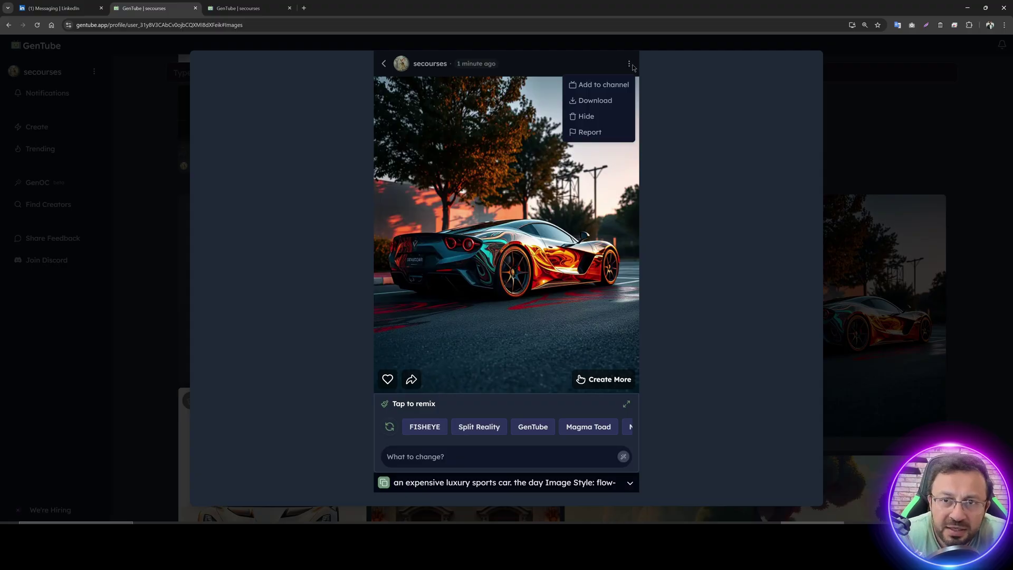
{"action": "left_click", "coordinate": [630, 64]}
{"action": "left_click", "coordinate": [629, 64]}
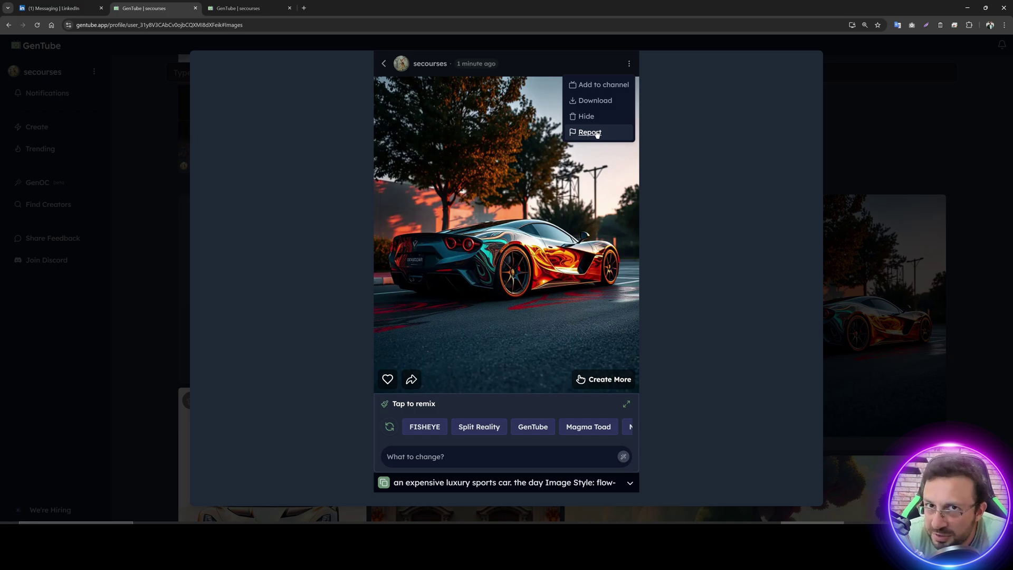
{"action": "left_click", "coordinate": [585, 100]}
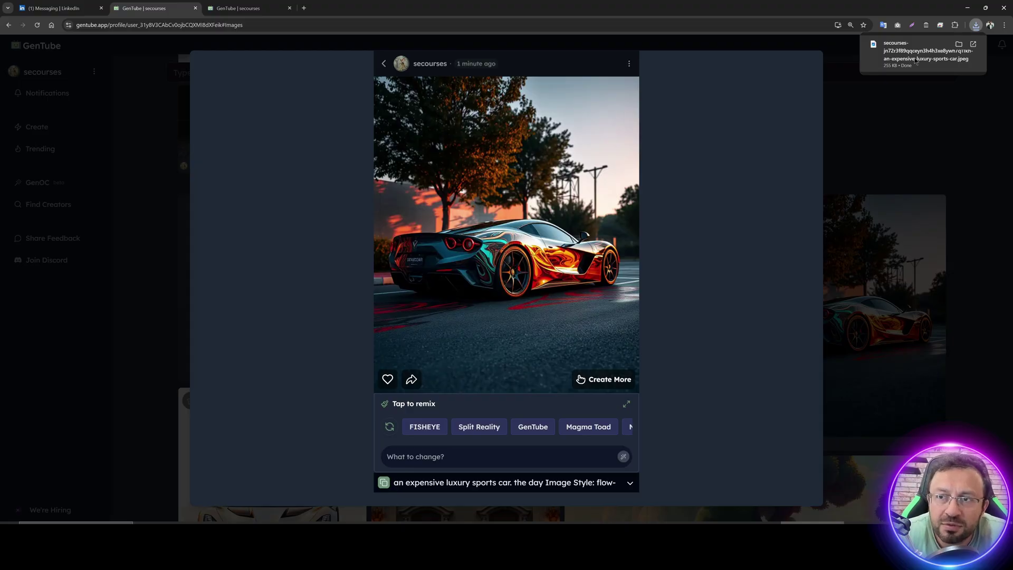
{"action": "left_click", "coordinate": [917, 61]}
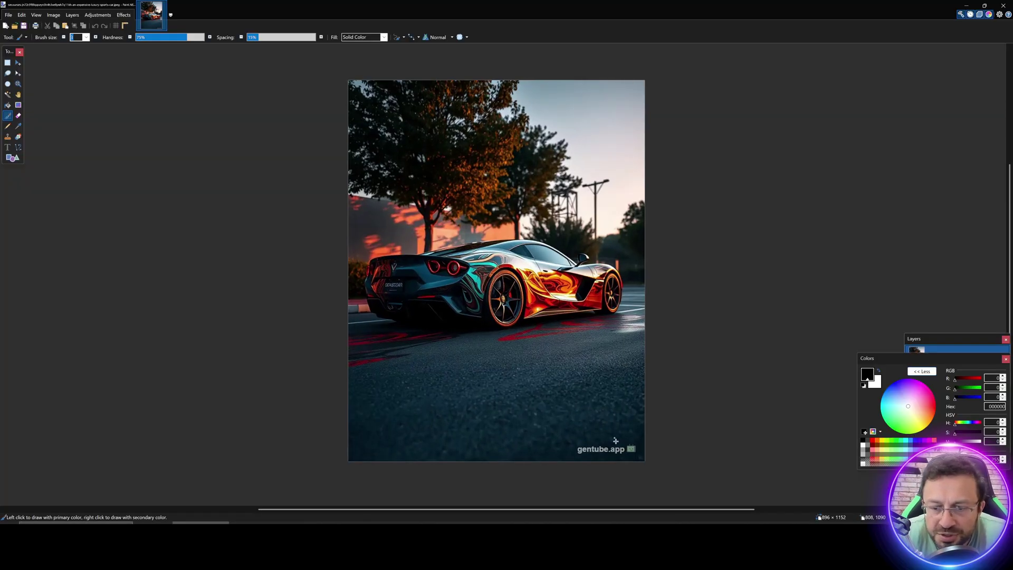
Step: Outline the gentube.app watermark with a rectangular selection of about 225 × 68 px, clear the selection, and return to GenTube in the browser
{"action": "left_click", "coordinate": [8, 62]}
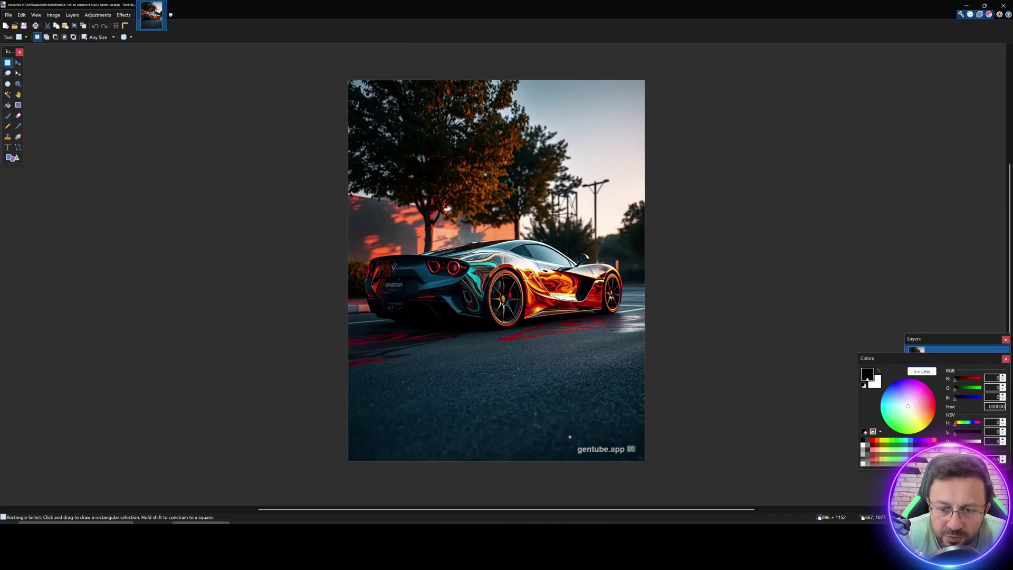
{"action": "left_click_drag", "start_coordinate": [569, 436], "coordinate": [644, 460]}
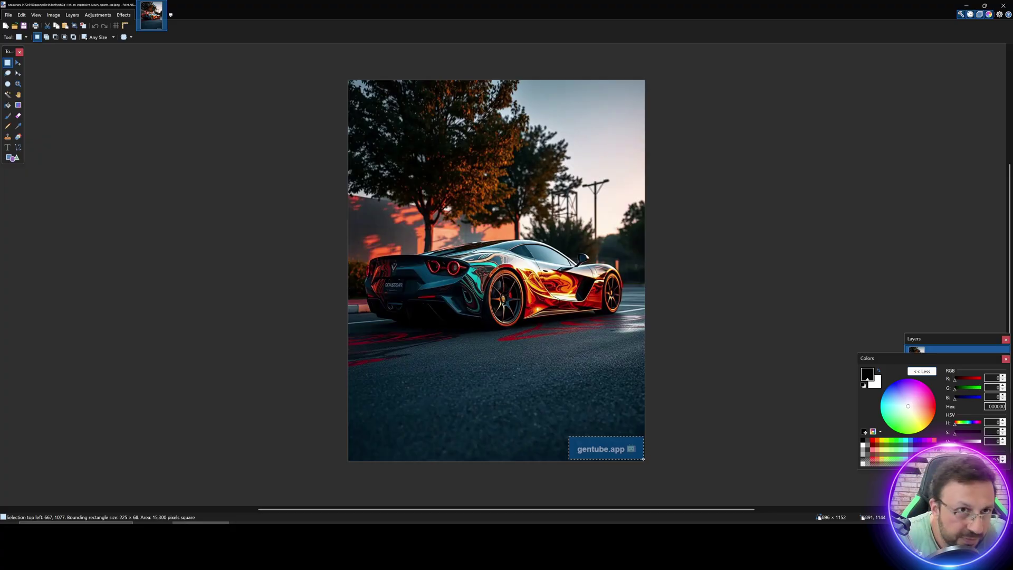
{"action": "left_click", "coordinate": [686, 459]}
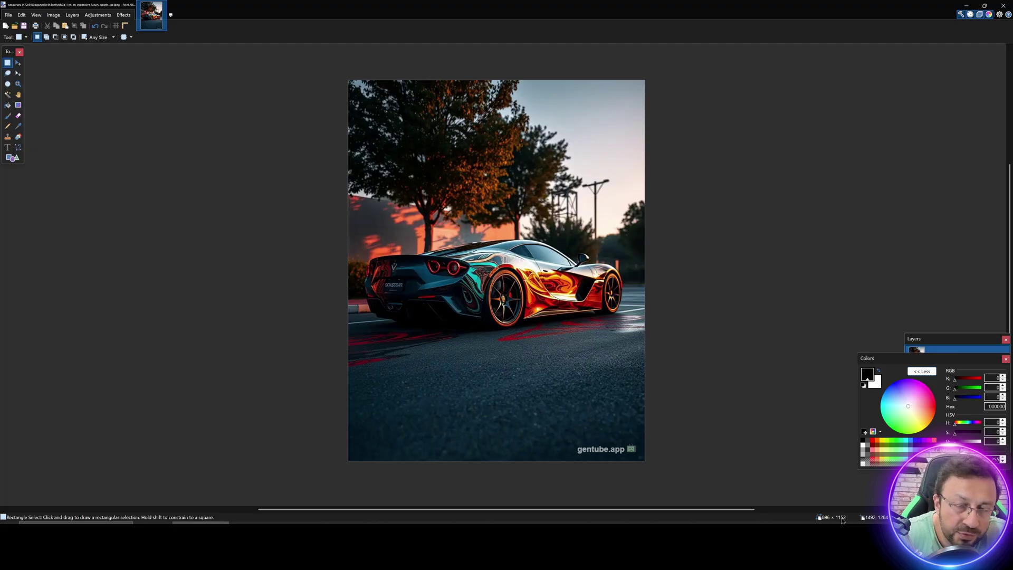
{"action": "key", "text": "alt+Tab"}
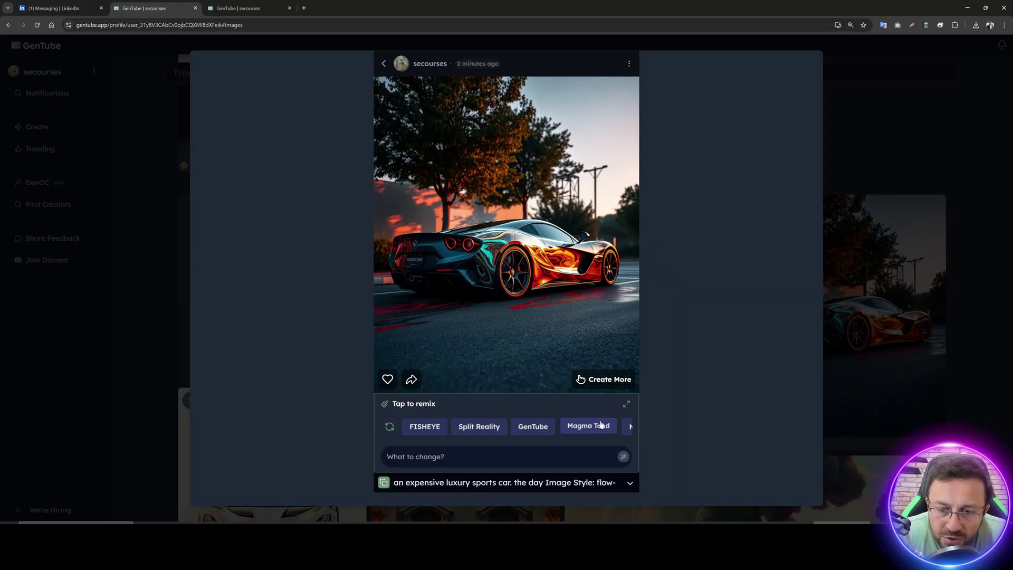
Step: Remix the car image successively with FISHEYE, Art Baroque, the snowflake preset, and another preset from further along the remix suggestions
{"action": "left_click", "coordinate": [432, 431]}
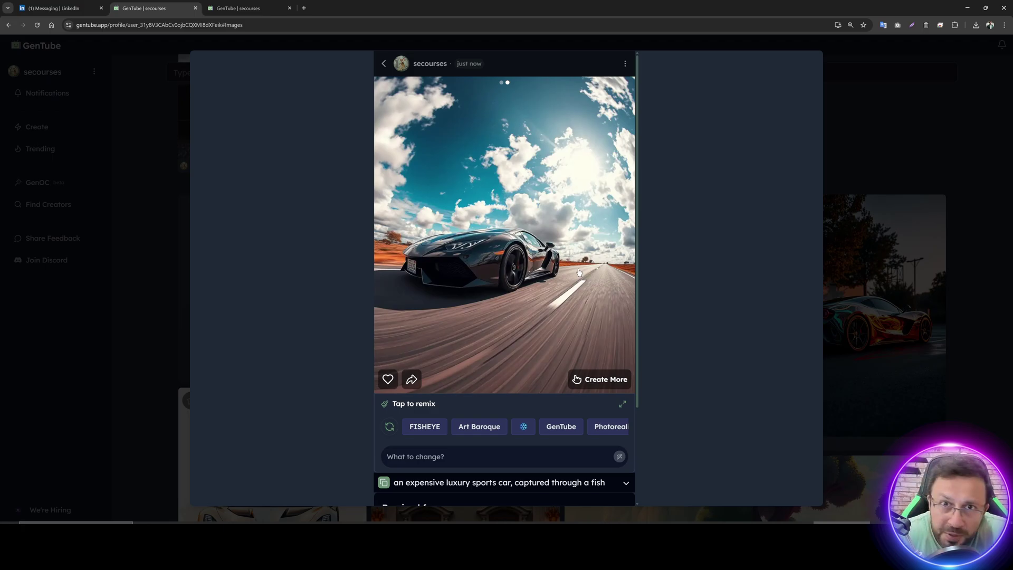
{"action": "left_click", "coordinate": [487, 429]}
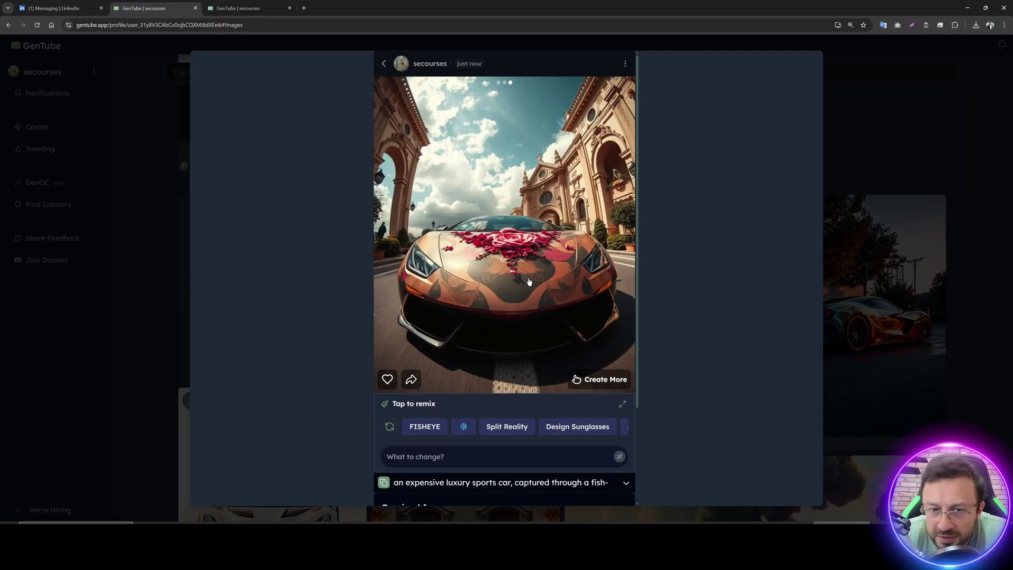
{"action": "left_click", "coordinate": [464, 426]}
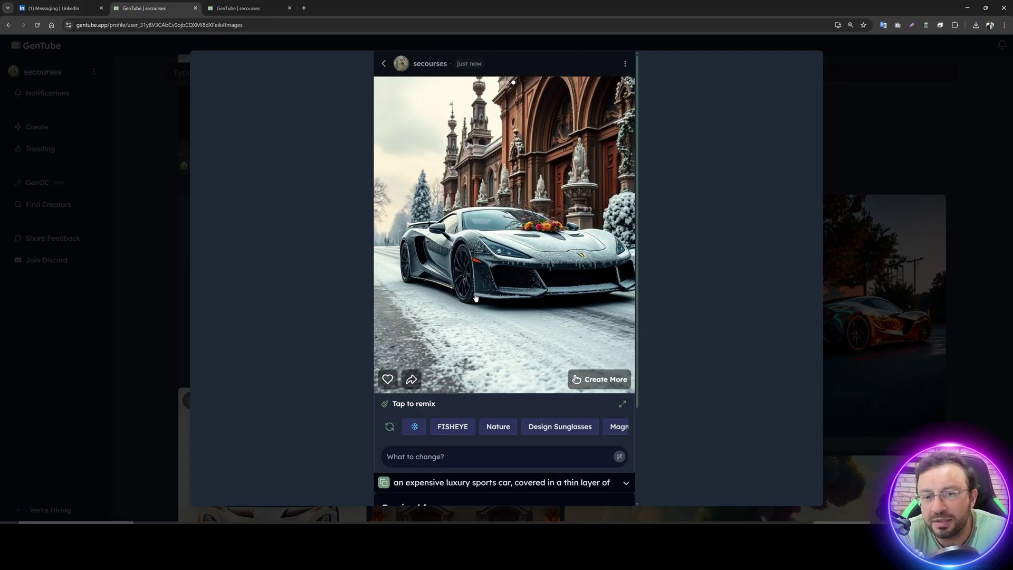
{"action": "left_click", "coordinate": [617, 428]}
{"action": "left_click", "coordinate": [617, 428]}
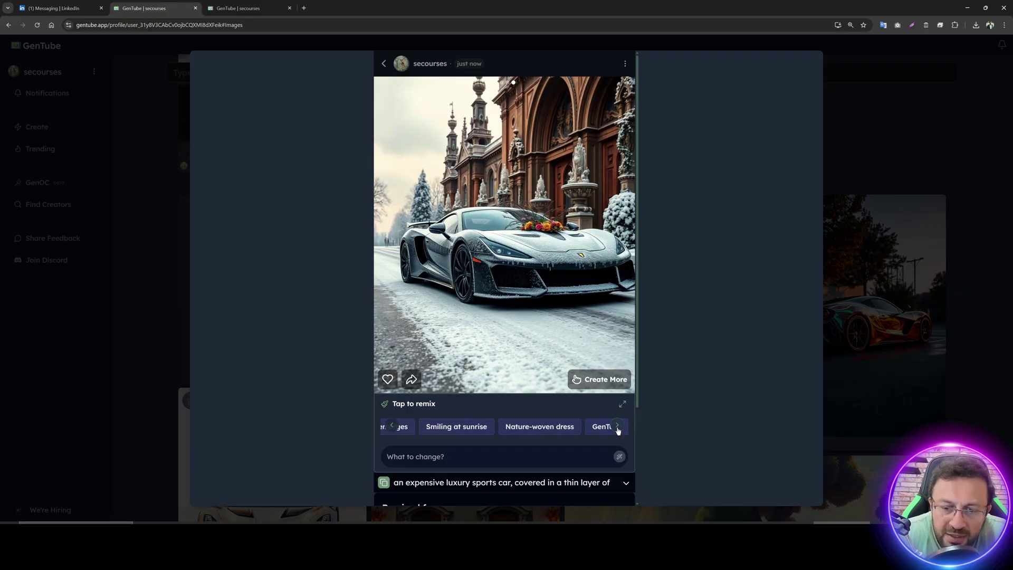
{"action": "left_click", "coordinate": [618, 428]}
{"action": "left_click", "coordinate": [602, 427]}
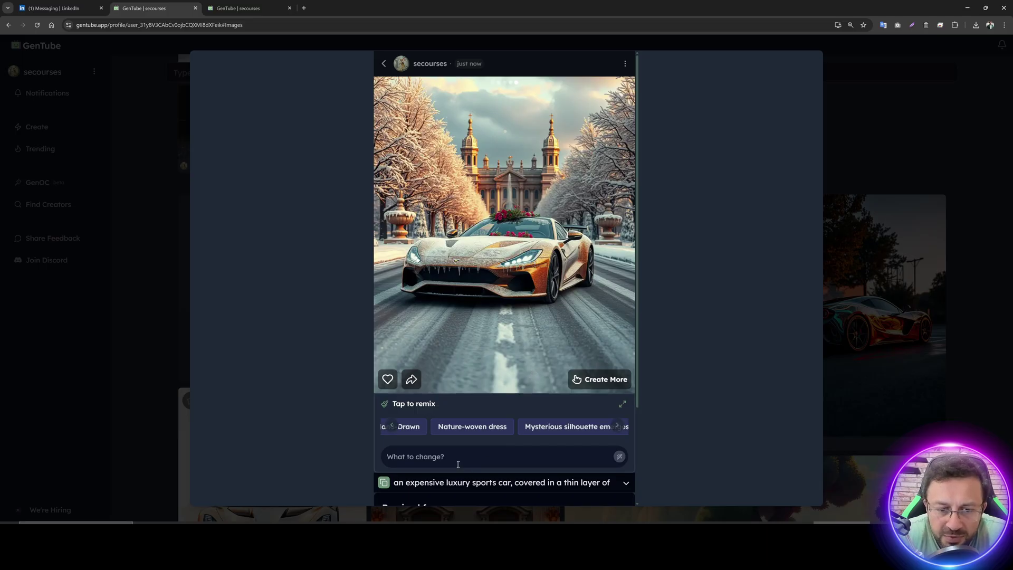
Step: Generate Graffiti and Dark Fantasy style variations of the snowy palace car image in swipe mode and return to the profile
{"action": "left_click", "coordinate": [600, 380]}
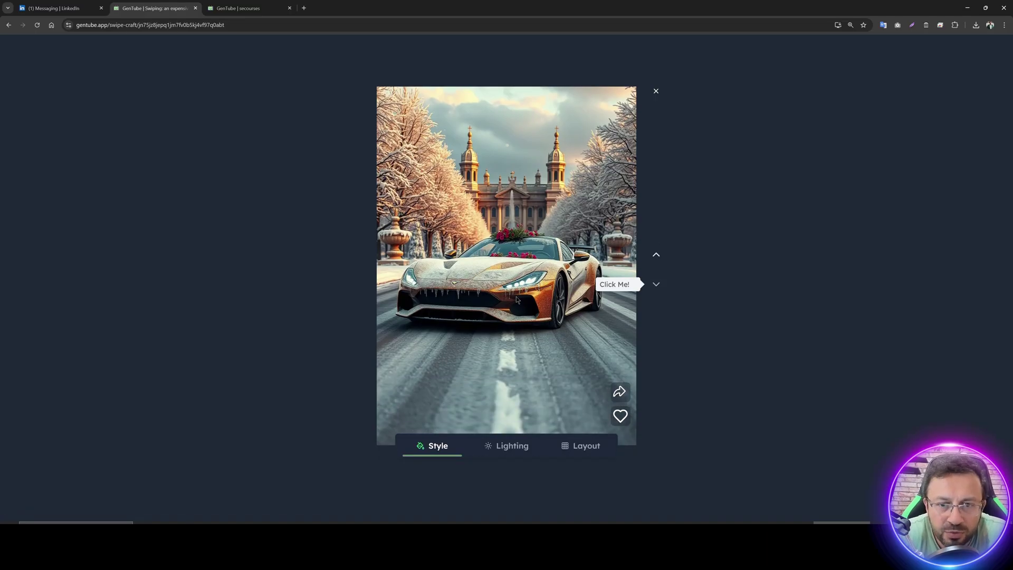
{"action": "left_click", "coordinate": [657, 288]}
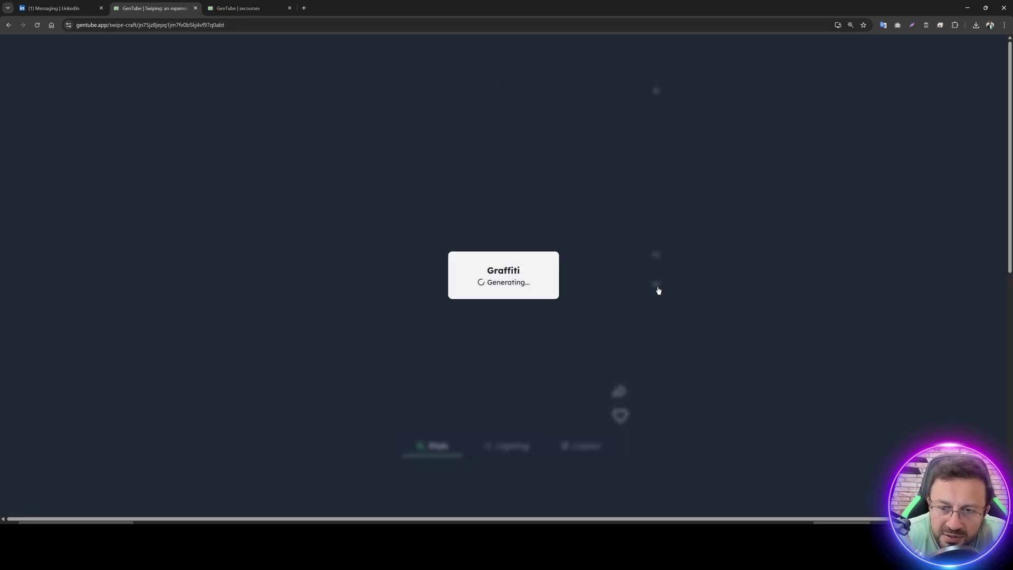
{"action": "left_click", "coordinate": [657, 286]}
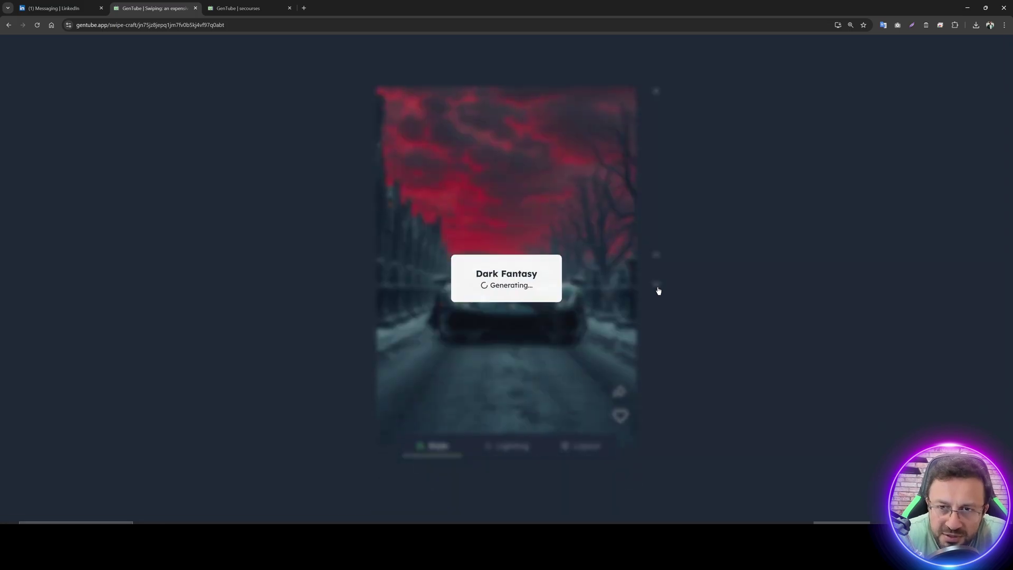
{"action": "left_click", "coordinate": [656, 91]}
Step: Open the cream sports car in the red ornate room from the profile's creations and remix it with the instruction "3d render"
{"action": "scroll", "coordinate": [414, 338], "scroll_direction": "down", "scroll_amount": 15}
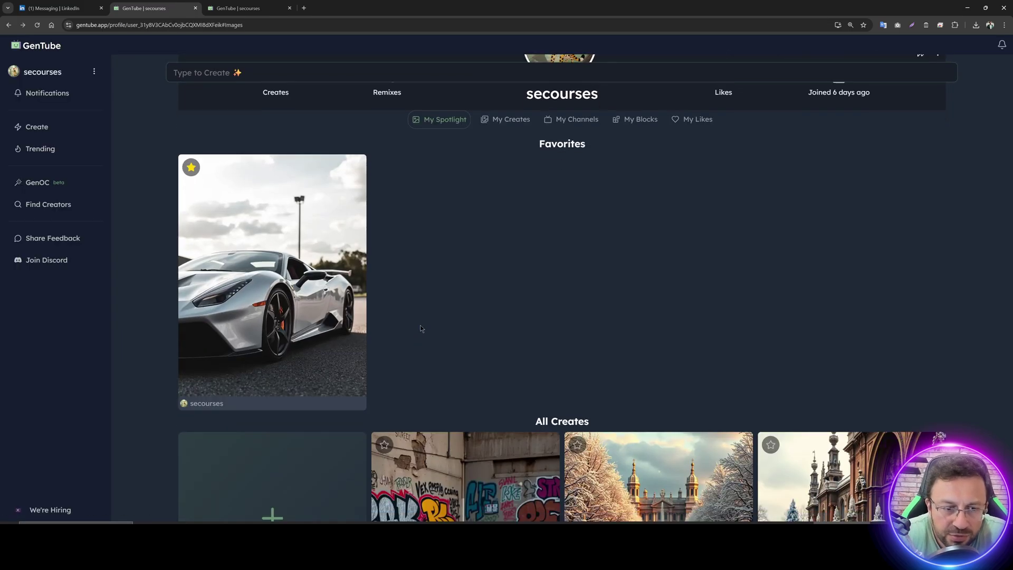
{"action": "scroll", "coordinate": [601, 336], "scroll_direction": "up", "scroll_amount": 6}
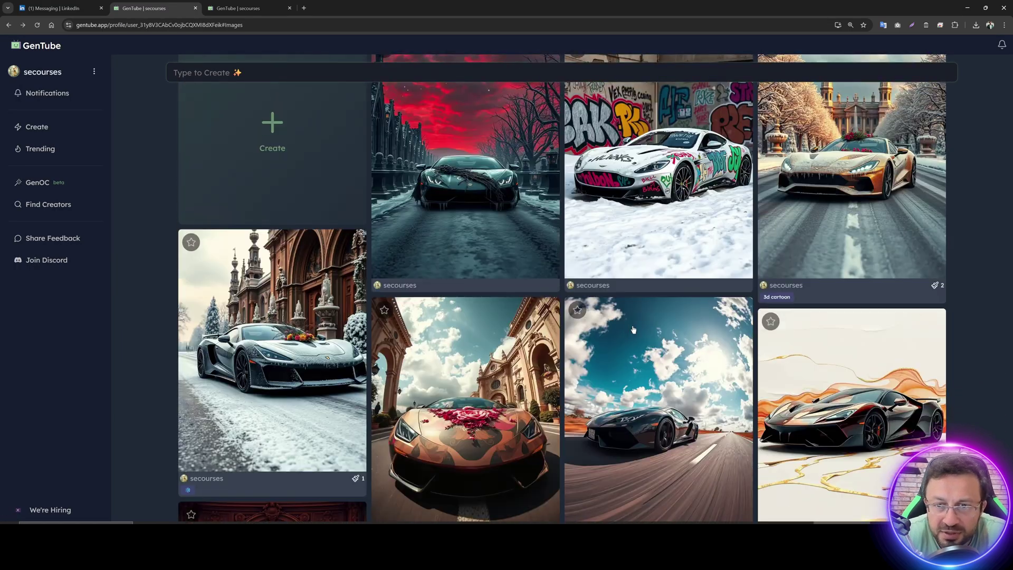
{"action": "scroll", "coordinate": [575, 349], "scroll_direction": "down", "scroll_amount": 9}
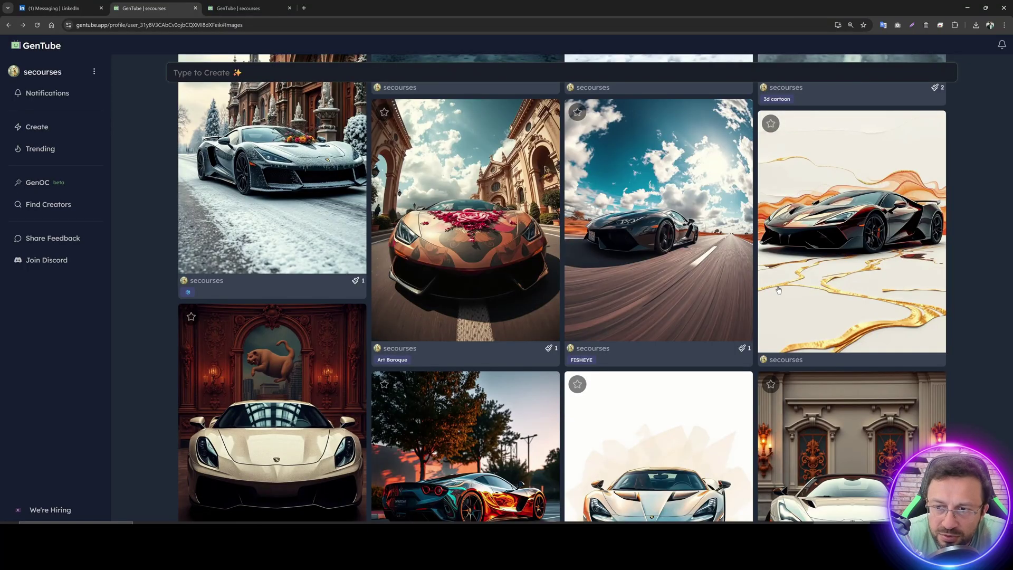
{"action": "scroll", "coordinate": [448, 316], "scroll_direction": "down", "scroll_amount": 3}
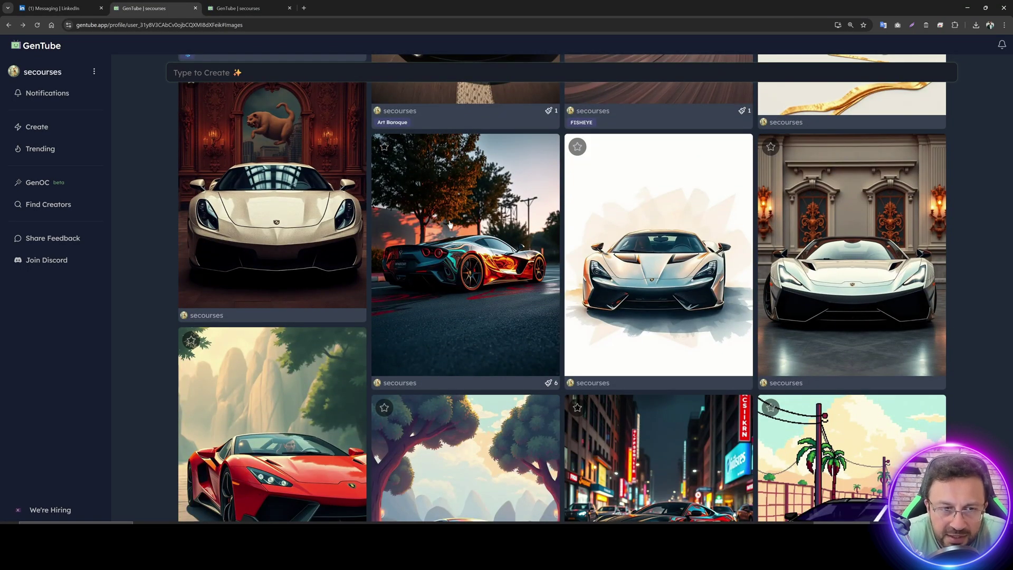
{"action": "left_click", "coordinate": [277, 200]}
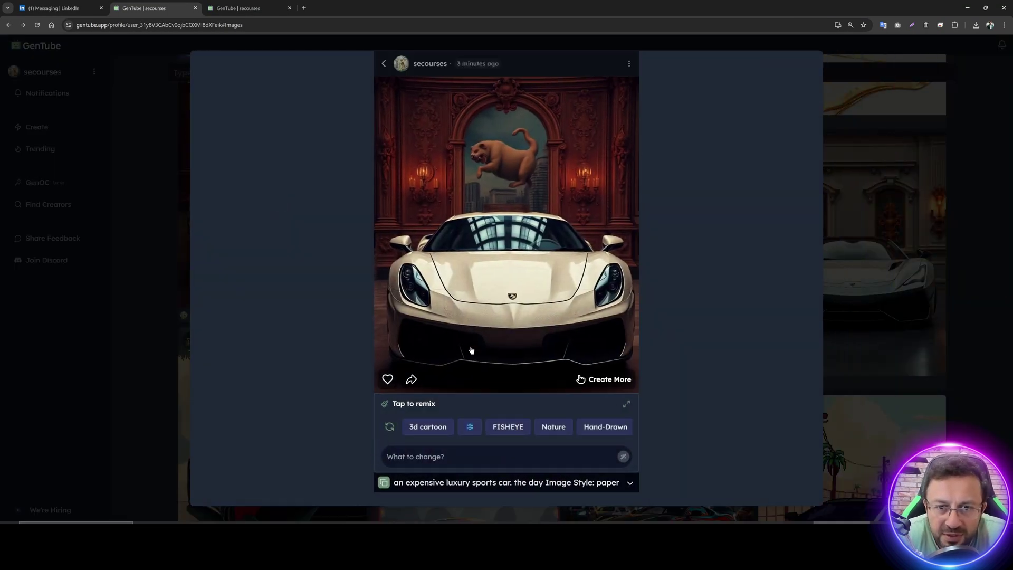
{"action": "left_click", "coordinate": [488, 456]}
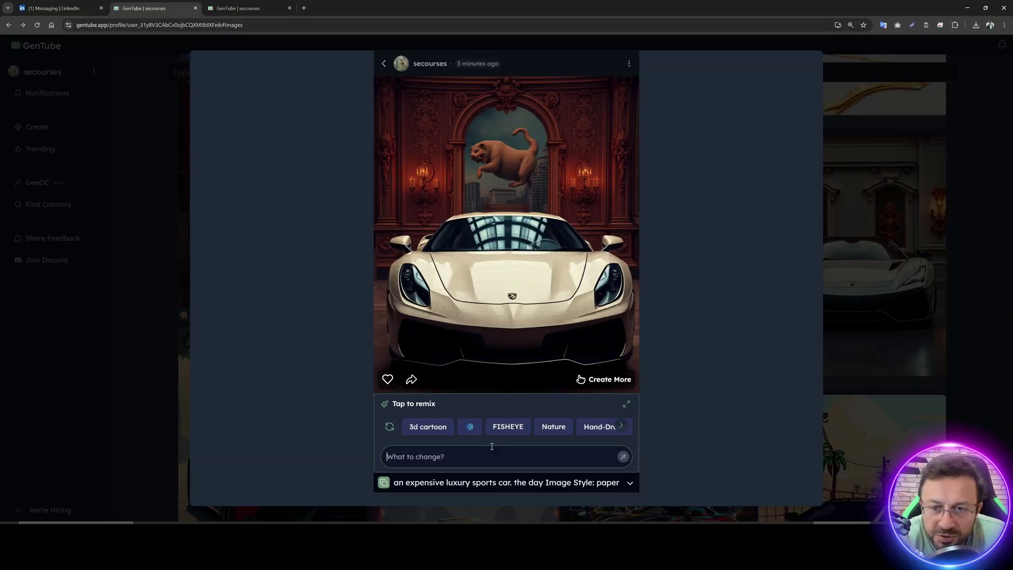
{"action": "type", "text": "3d ren"}
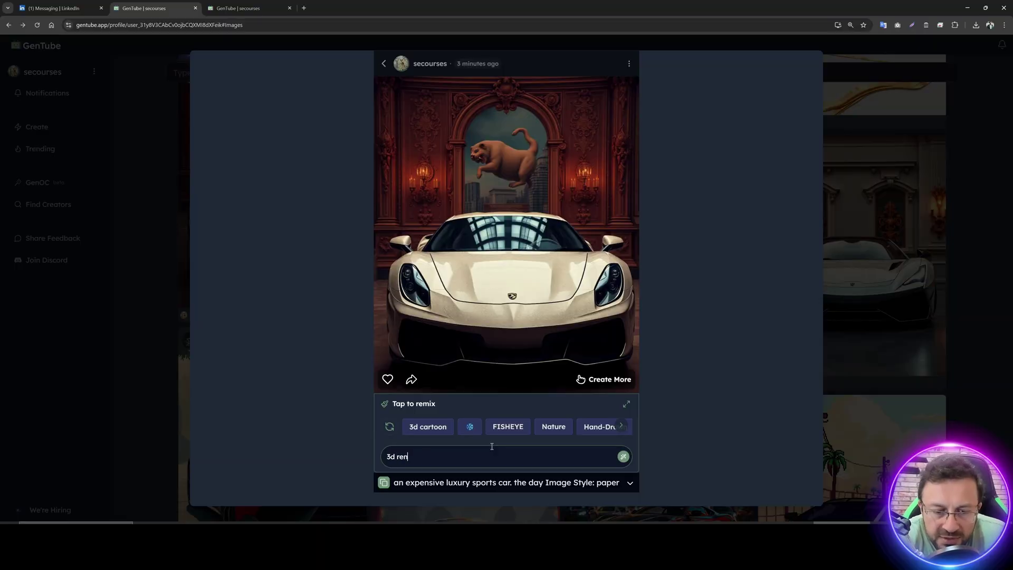
{"action": "type", "text": "der"}
{"action": "key", "text": "Return"}
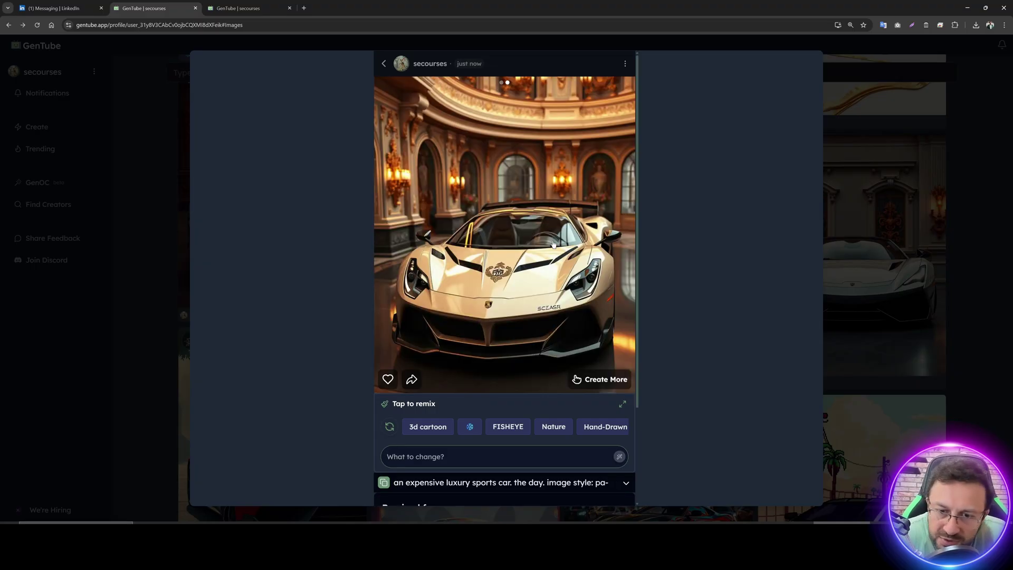
Step: Reapply the "3d render" magic edit twice in succession from the remix history below the image
{"action": "scroll", "coordinate": [511, 394], "scroll_direction": "down", "scroll_amount": 2}
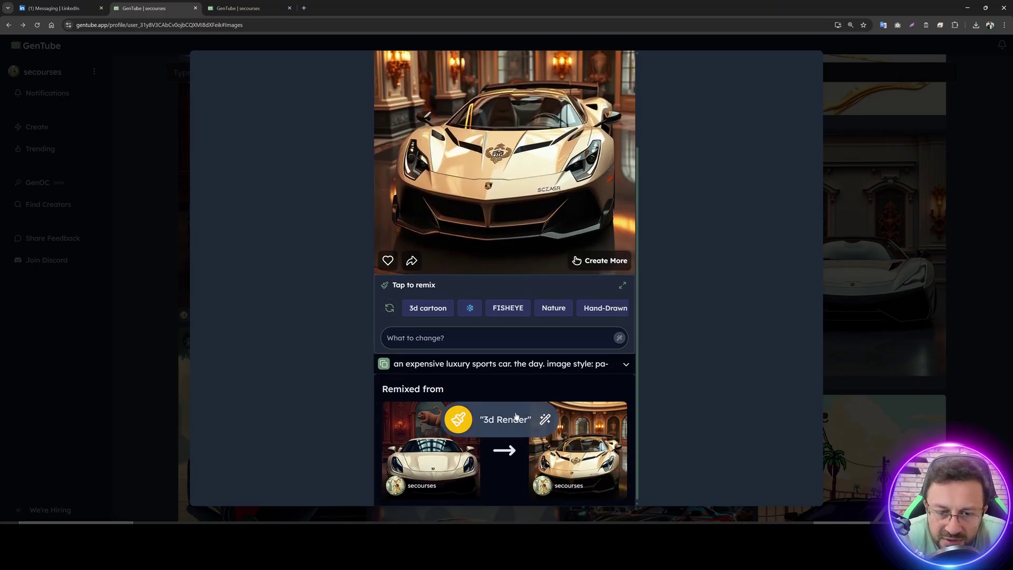
{"action": "left_click", "coordinate": [505, 420]}
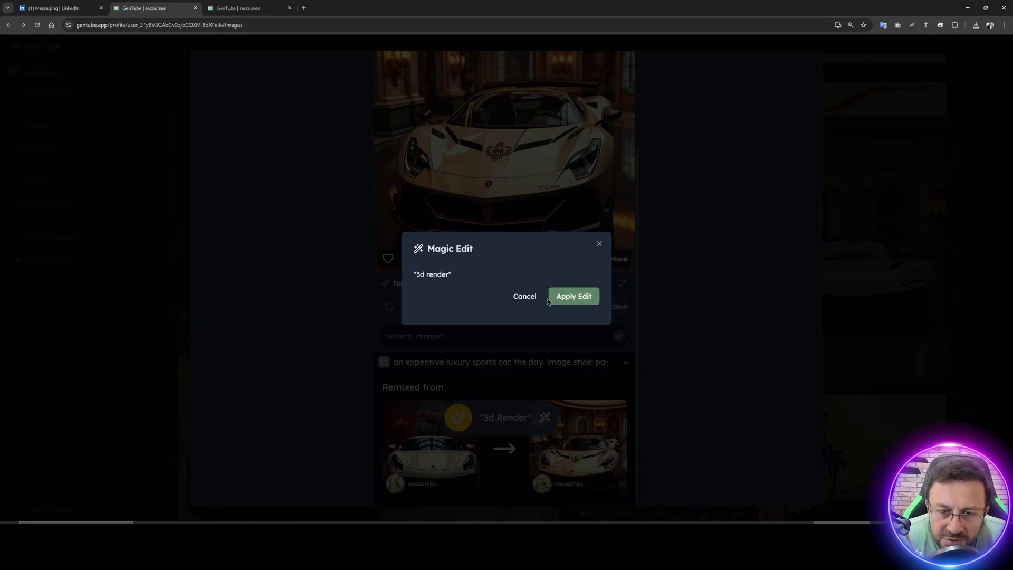
{"action": "left_click", "coordinate": [570, 297]}
{"action": "left_click", "coordinate": [508, 418]}
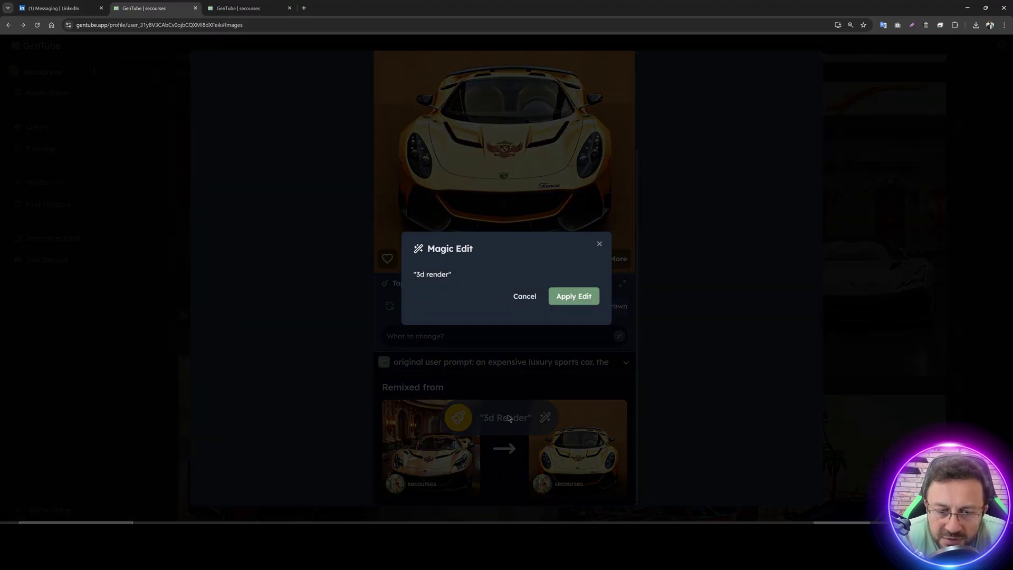
{"action": "left_click", "coordinate": [564, 301]}
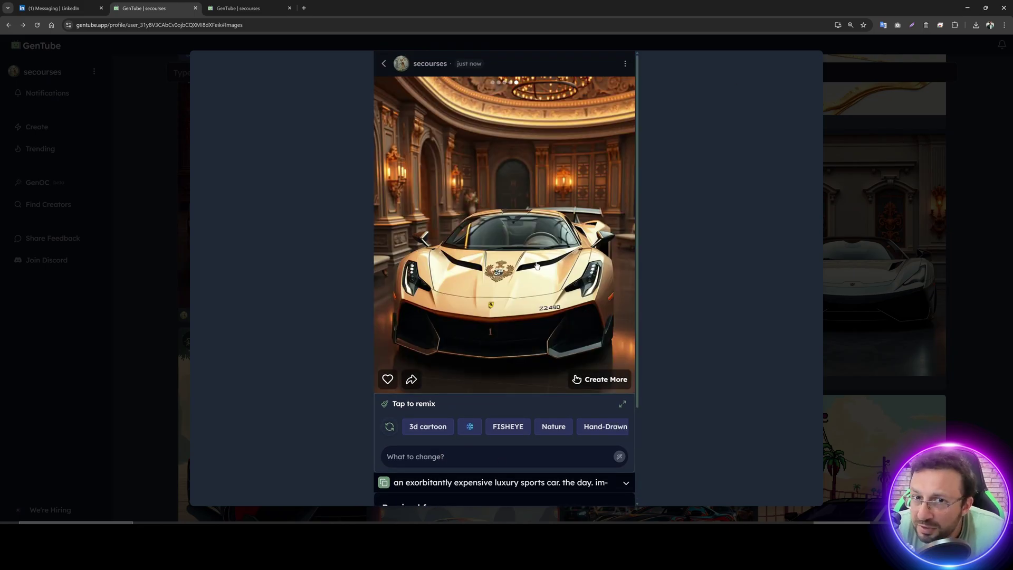
Step: Regenerate the luxury sports car image six times in a row to produce new variations
{"action": "left_click", "coordinate": [390, 426]}
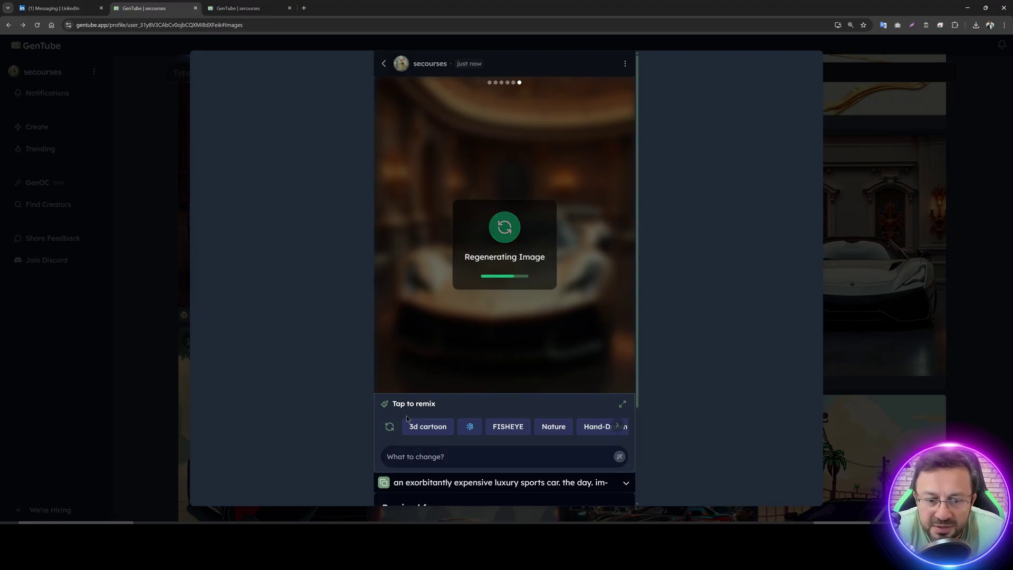
{"action": "left_click", "coordinate": [389, 426]}
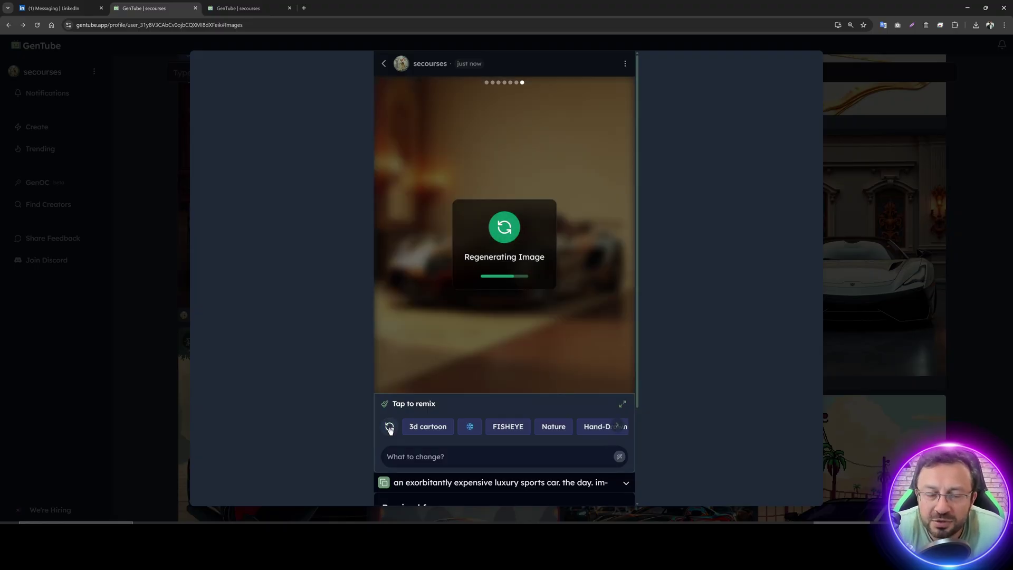
{"action": "left_click", "coordinate": [393, 429]}
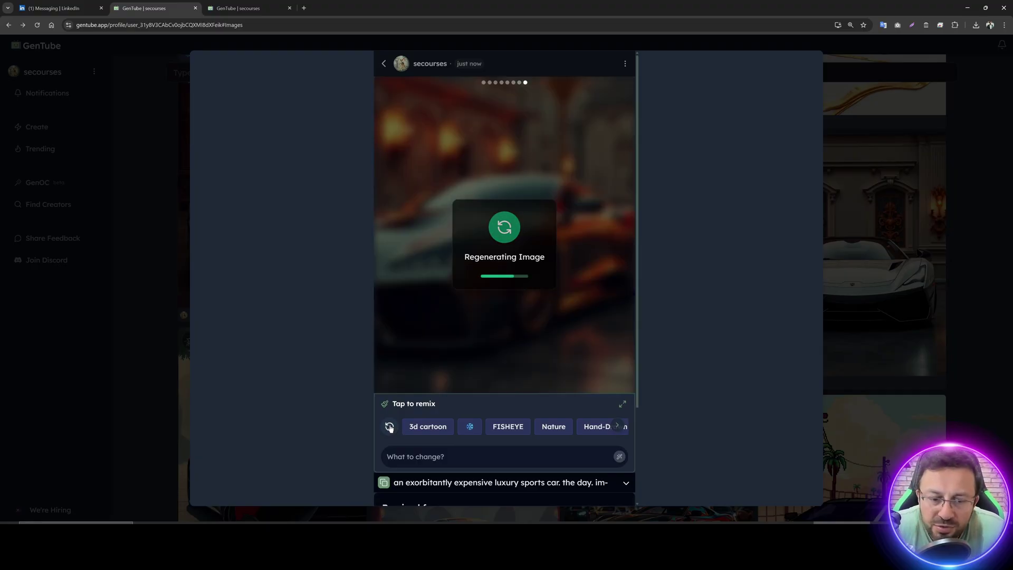
{"action": "left_click", "coordinate": [390, 428]}
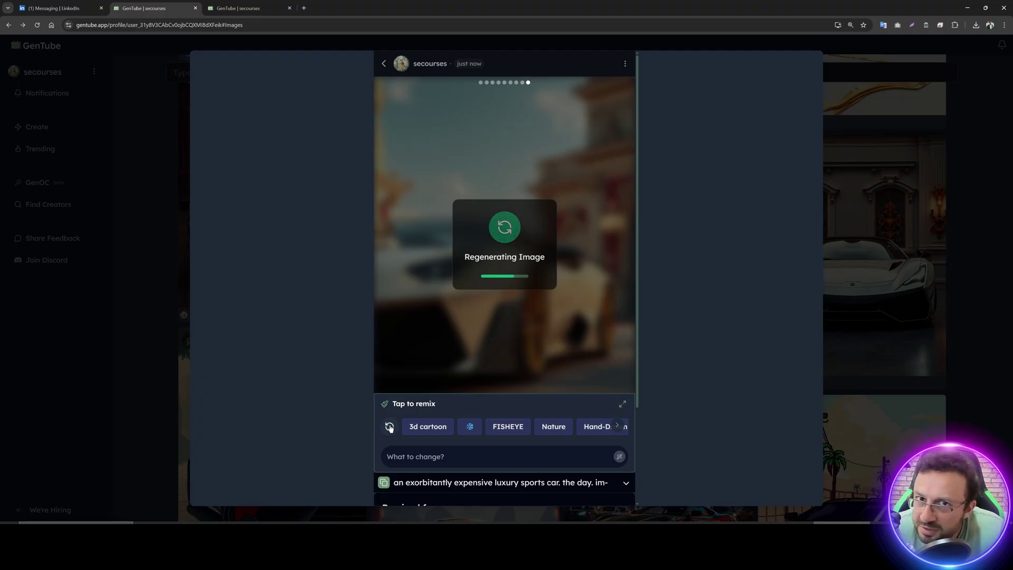
{"action": "left_click", "coordinate": [390, 427]}
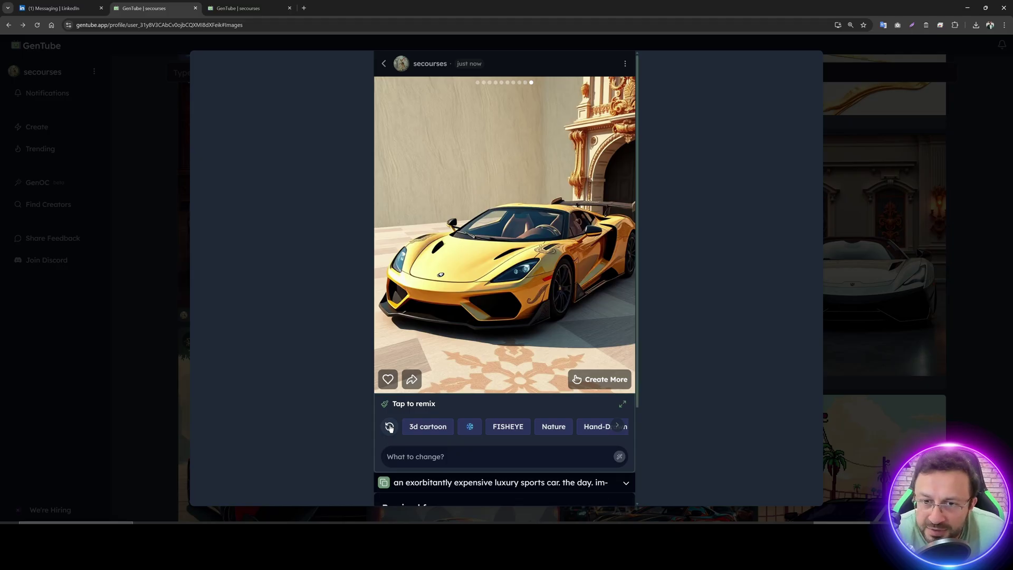
{"action": "left_click", "coordinate": [390, 428]}
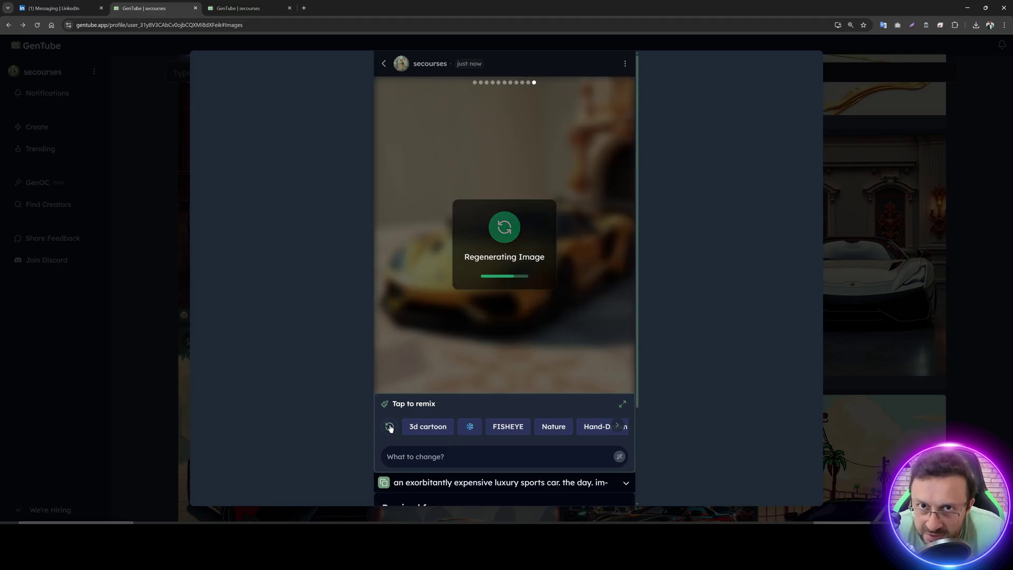
Step: Expand the remix blocks and remix the ornate cream car image with the Crystal-beaded necklace subject
{"action": "left_click", "coordinate": [622, 405]}
{"action": "scroll", "coordinate": [636, 272], "scroll_direction": "down", "scroll_amount": 3}
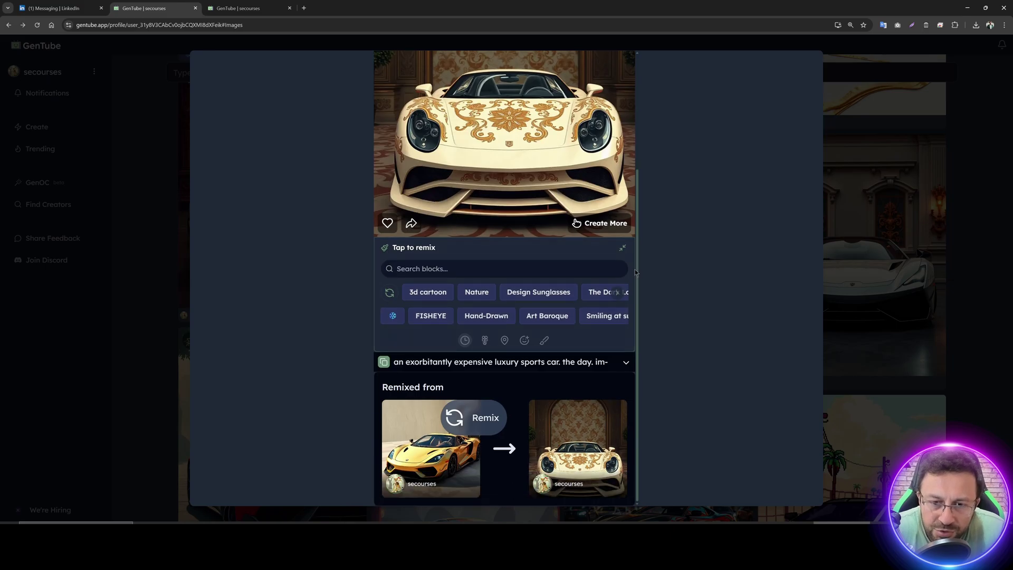
{"action": "left_click", "coordinate": [620, 294]}
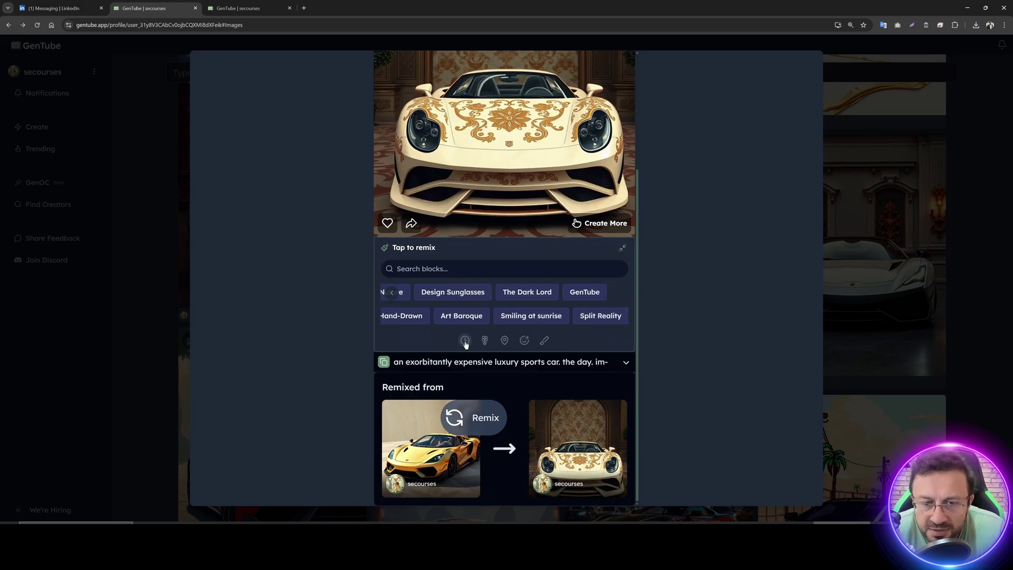
{"action": "left_click", "coordinate": [485, 341]}
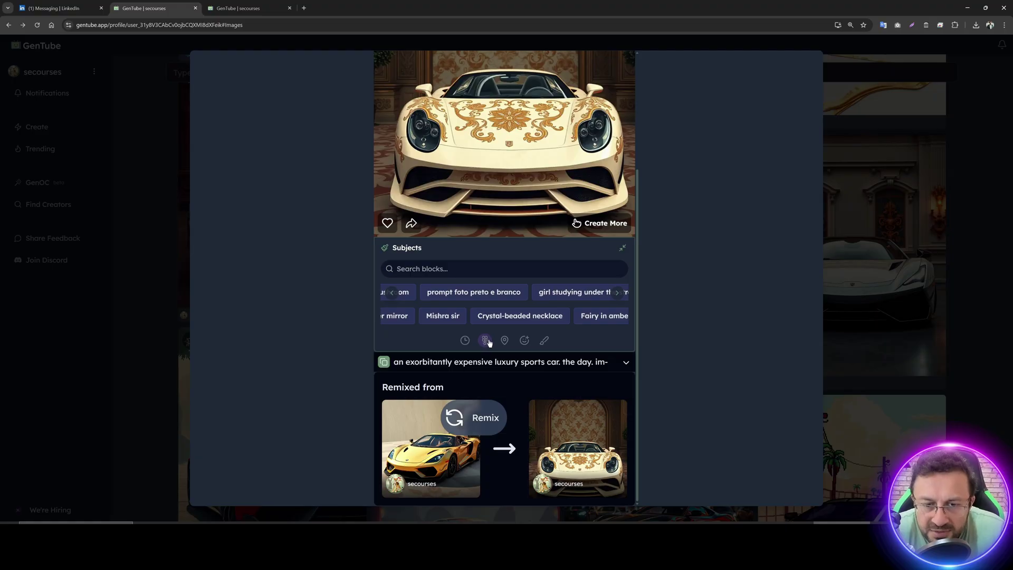
{"action": "left_click", "coordinate": [505, 317]}
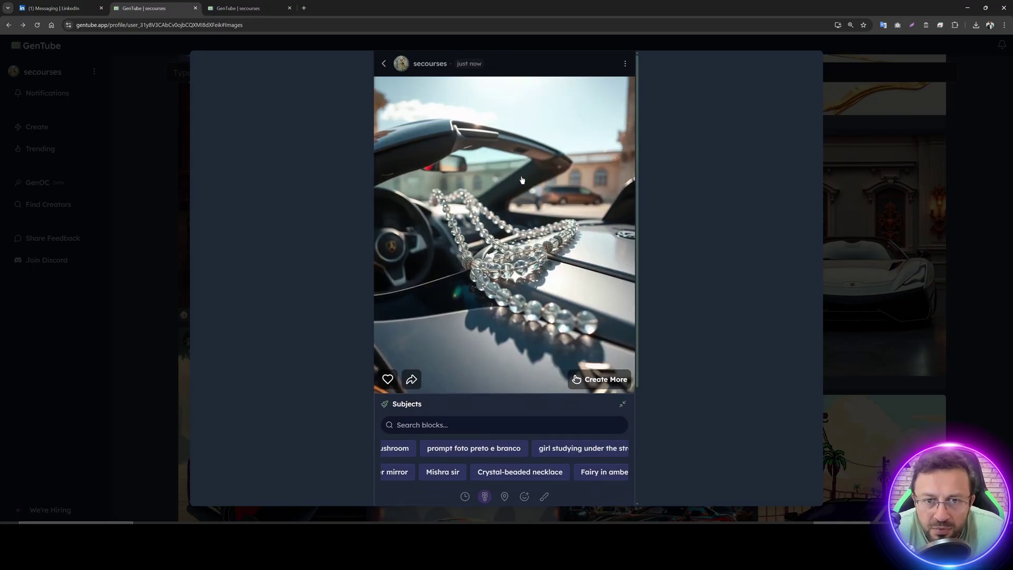
Step: Remix the necklace-on-car image with the Morning place block, and remix that result with the parrot emoji
{"action": "scroll", "coordinate": [514, 452], "scroll_direction": "down", "scroll_amount": 2}
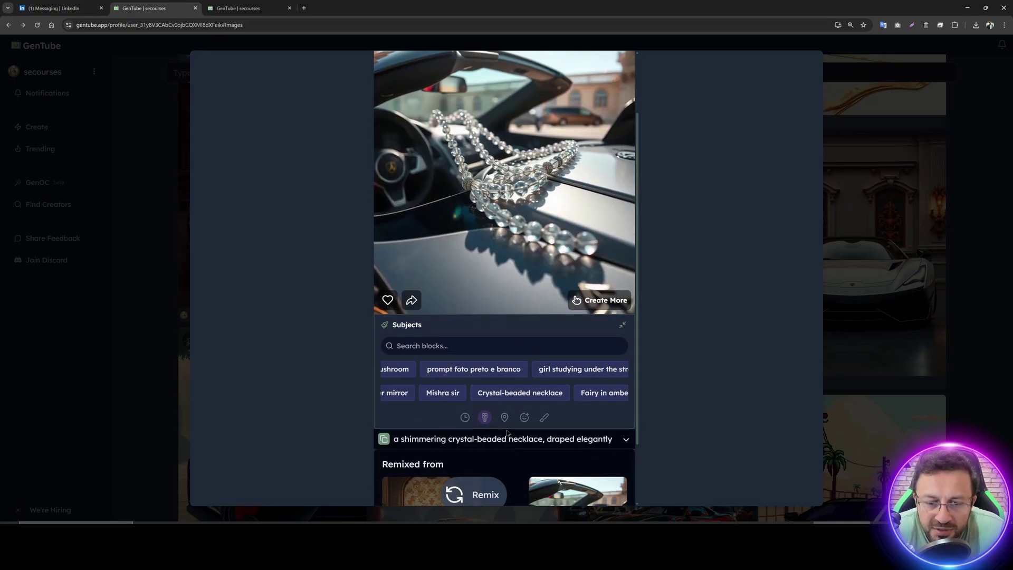
{"action": "left_click", "coordinate": [506, 419]}
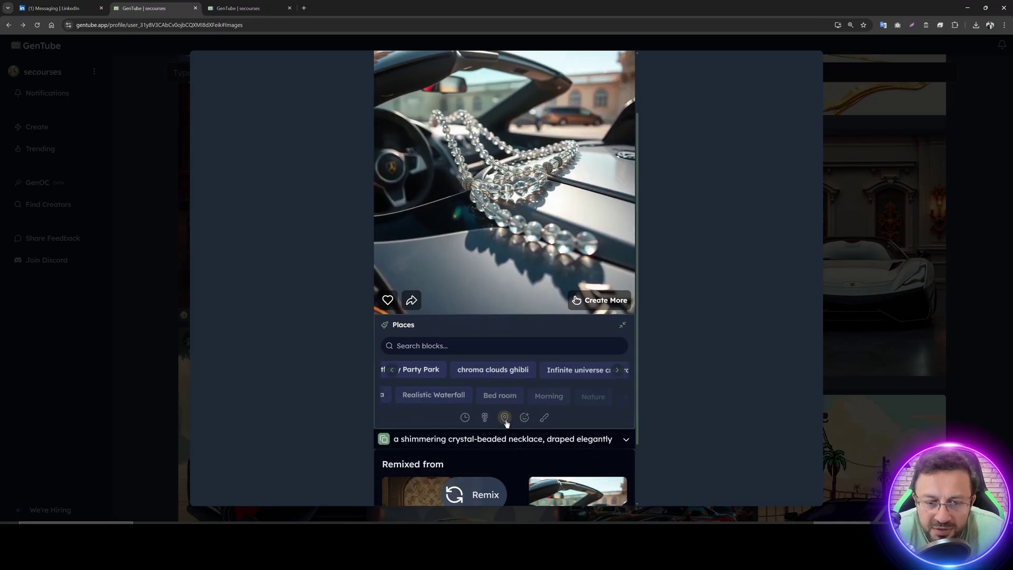
{"action": "left_click", "coordinate": [559, 397]}
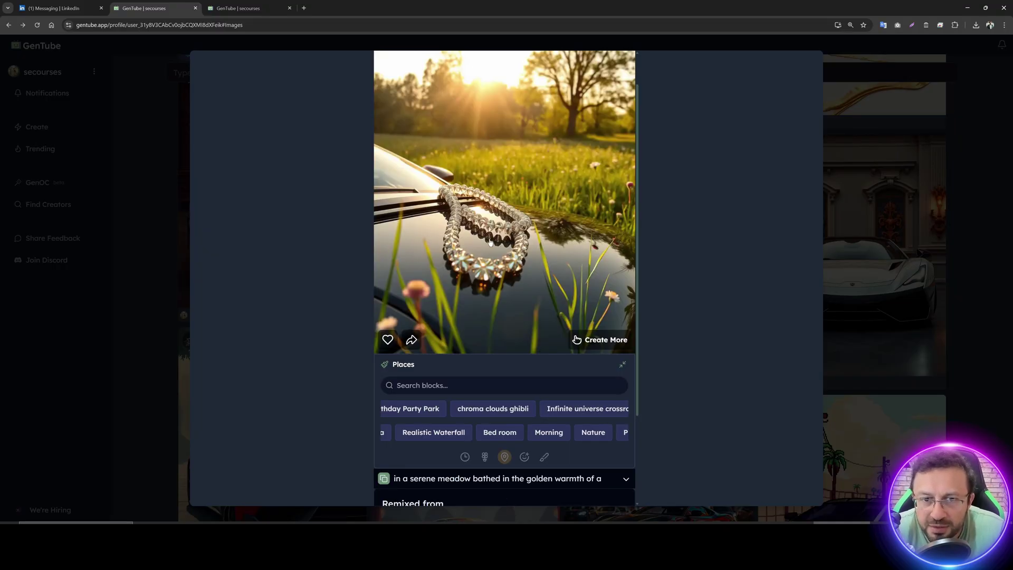
{"action": "left_click", "coordinate": [524, 456]}
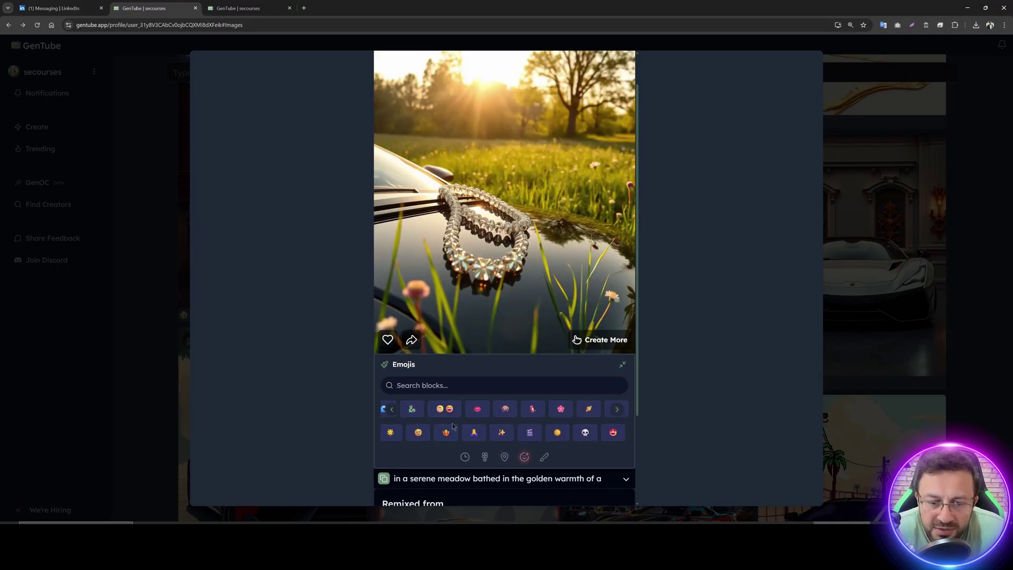
{"action": "left_click", "coordinate": [534, 412]}
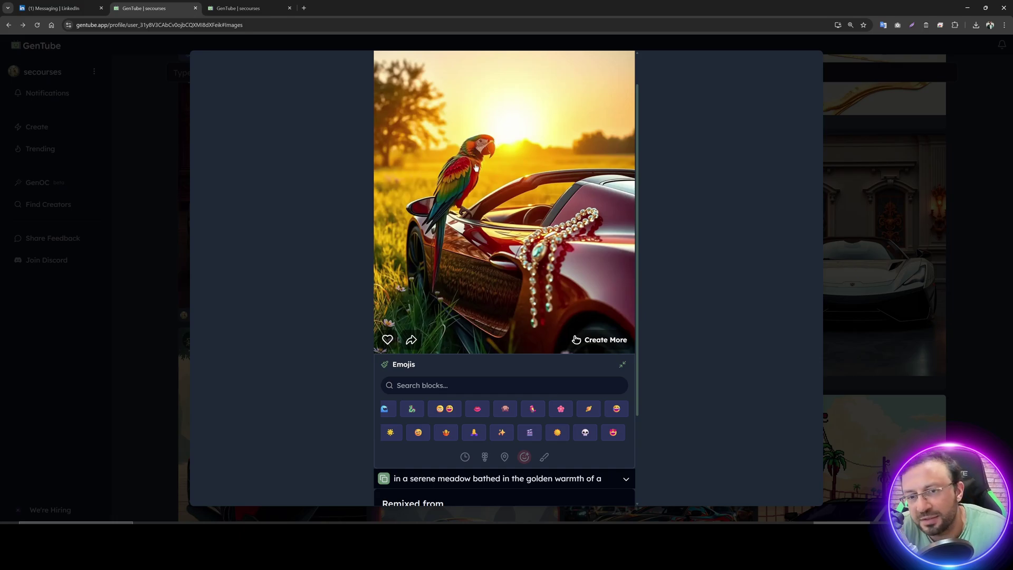
Step: Remix the parrot and car image with the 3D Style block, followed by the hyper realism style from further along the list
{"action": "left_click", "coordinate": [543, 457]}
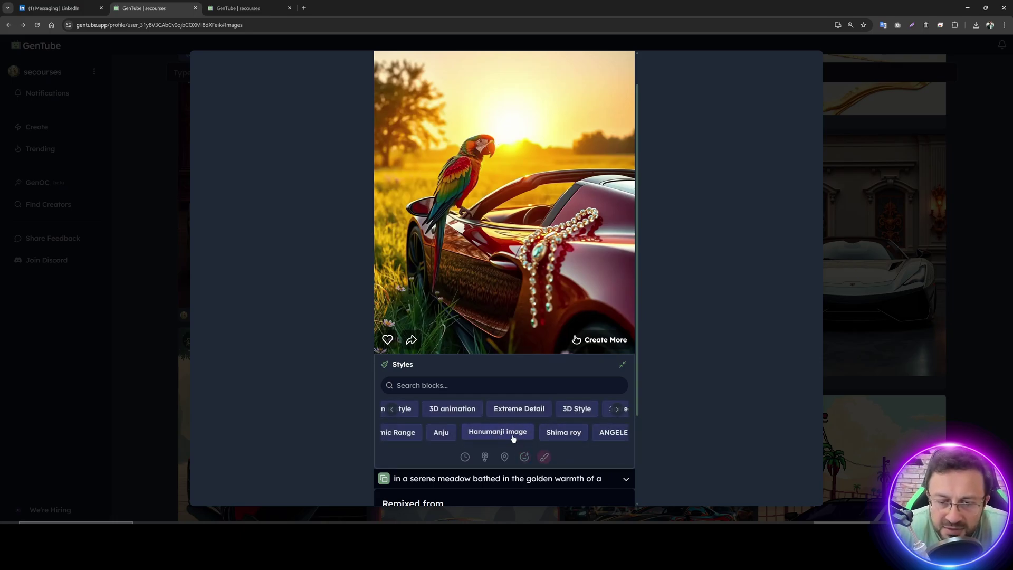
{"action": "left_click", "coordinate": [581, 411]}
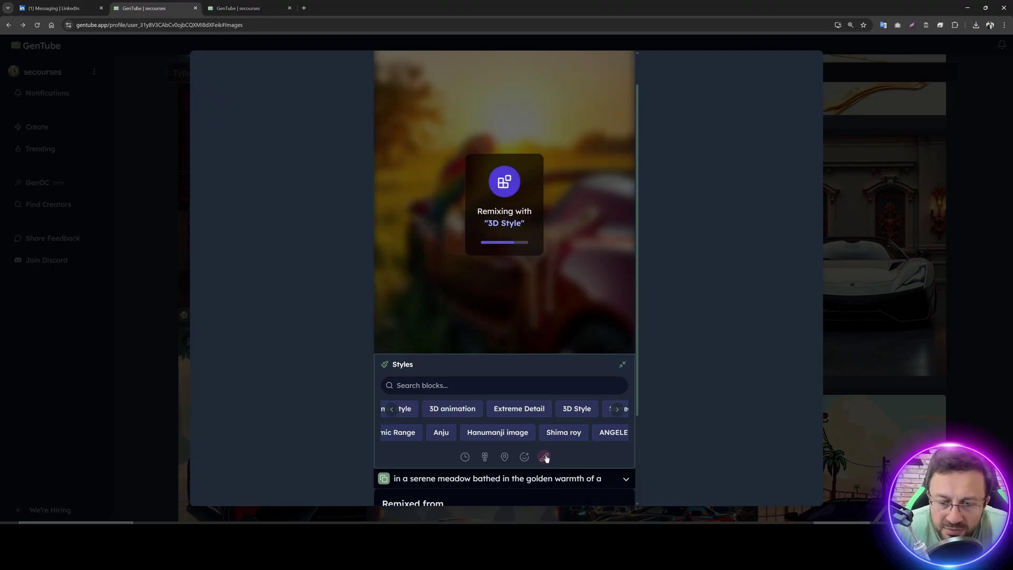
{"action": "left_click", "coordinate": [618, 410]}
{"action": "left_click", "coordinate": [618, 410]}
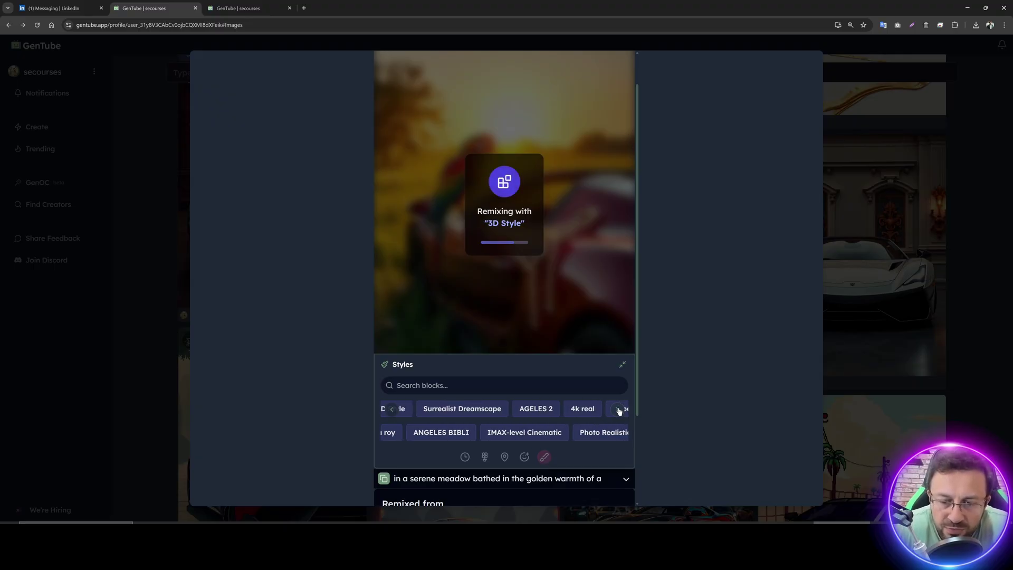
{"action": "left_click", "coordinate": [618, 410]}
{"action": "left_click", "coordinate": [618, 410]}
{"action": "left_click", "coordinate": [617, 410]}
{"action": "left_click", "coordinate": [618, 410]}
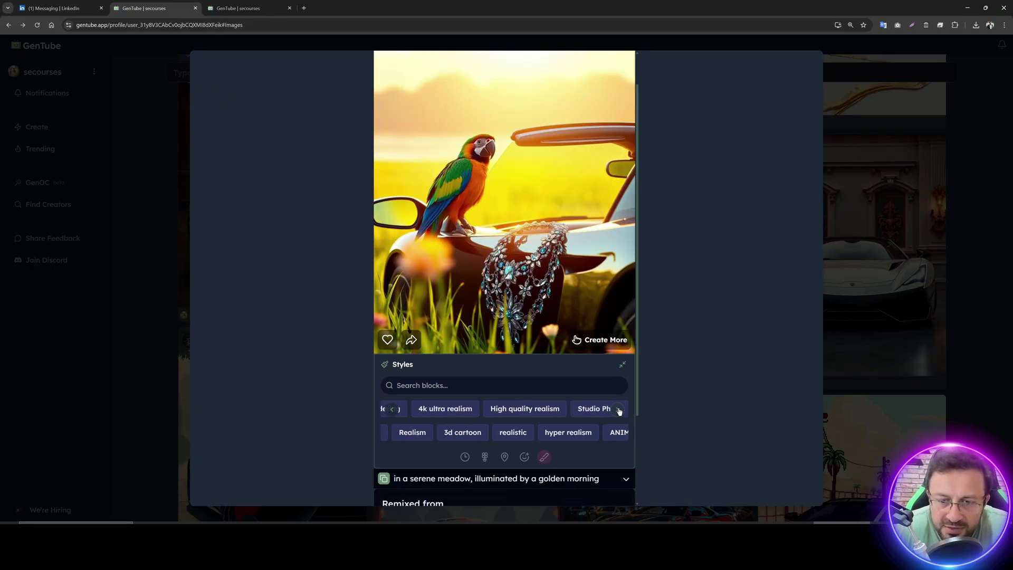
{"action": "left_click", "coordinate": [568, 431]}
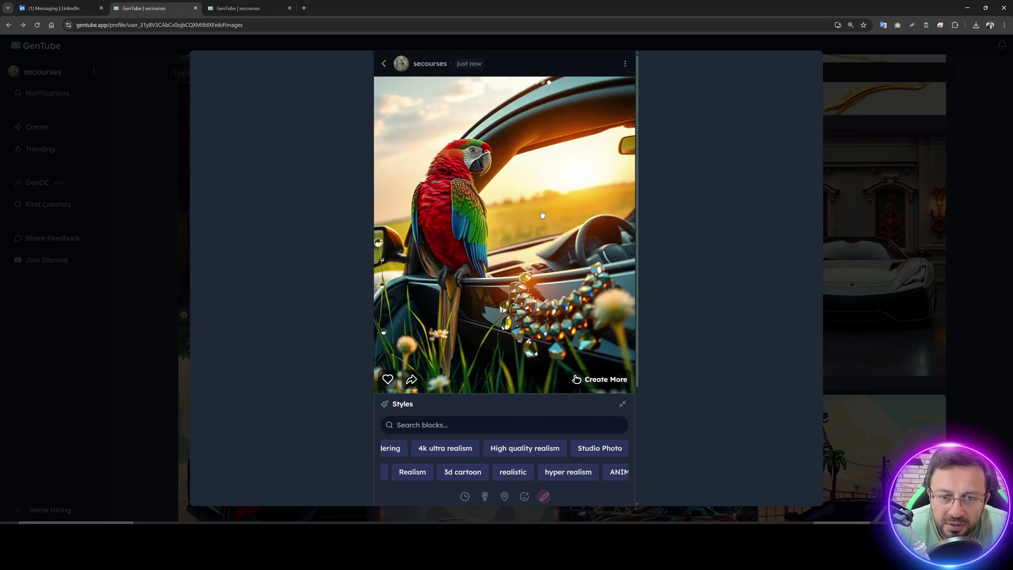
Step: Read through the full prompt of the parrot and car remix, collapse it, and copy the prompt
{"action": "scroll", "coordinate": [558, 238], "scroll_direction": "down", "scroll_amount": 7}
{"action": "scroll", "coordinate": [585, 377], "scroll_direction": "up", "scroll_amount": 2}
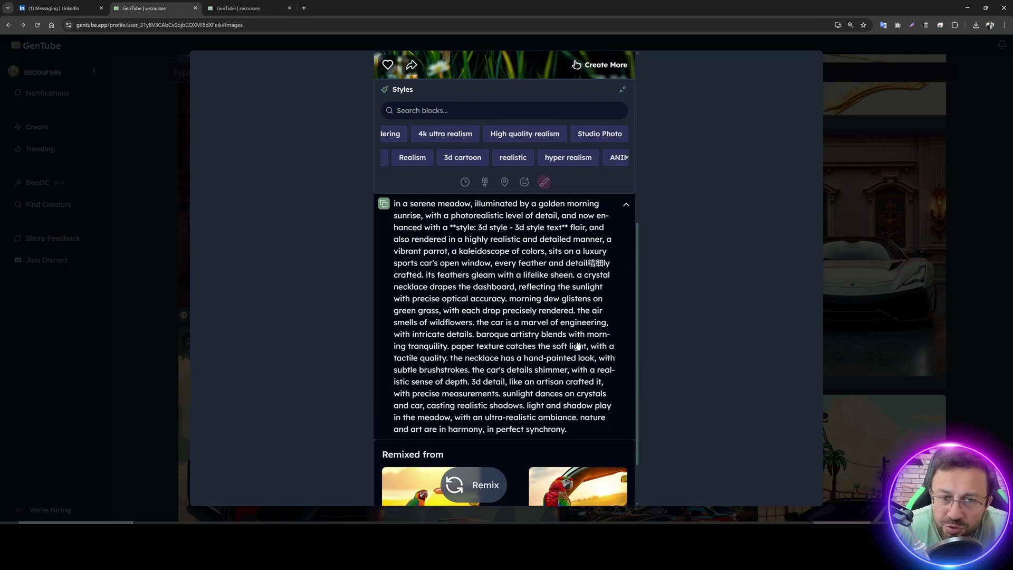
{"action": "scroll", "coordinate": [621, 307], "scroll_direction": "down", "scroll_amount": 1}
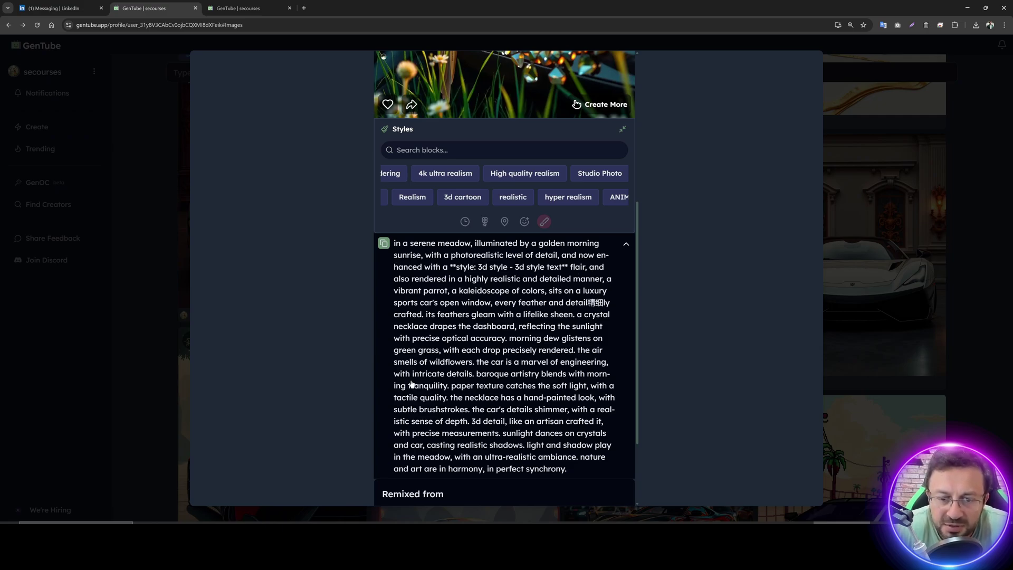
{"action": "scroll", "coordinate": [510, 421], "scroll_direction": "down", "scroll_amount": 2}
{"action": "scroll", "coordinate": [522, 457], "scroll_direction": "up", "scroll_amount": 4}
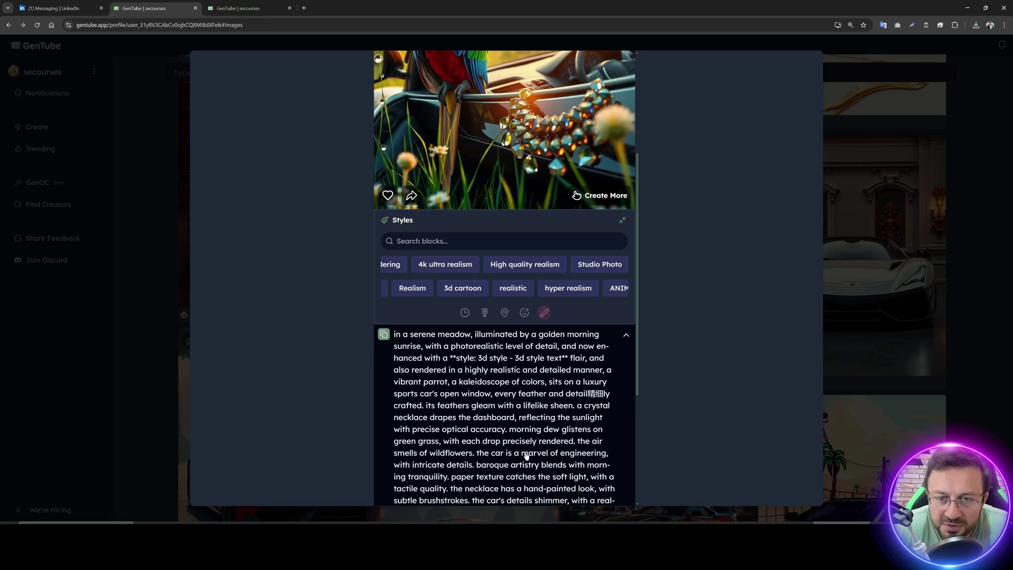
{"action": "left_click", "coordinate": [623, 340]}
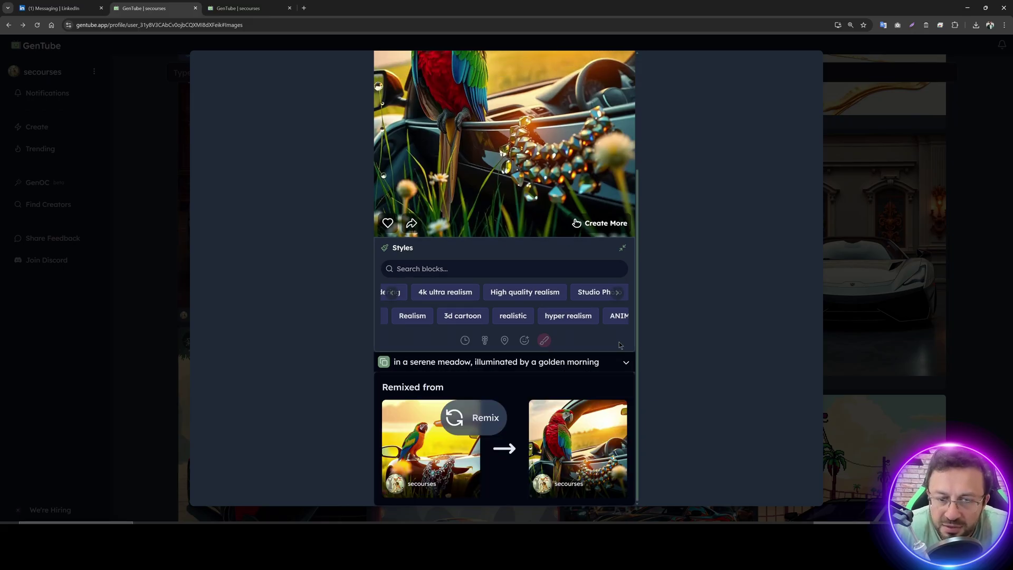
{"action": "left_click", "coordinate": [384, 362]}
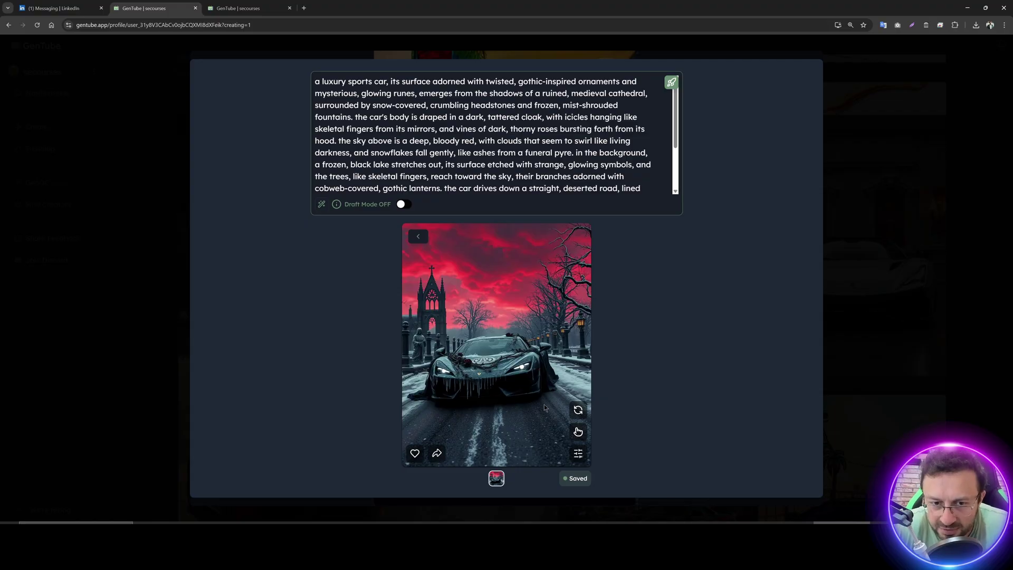
Step: Generate a new image from the copied parrot prompt on the Create page, and regenerate it once
{"action": "left_click", "coordinate": [151, 171]}
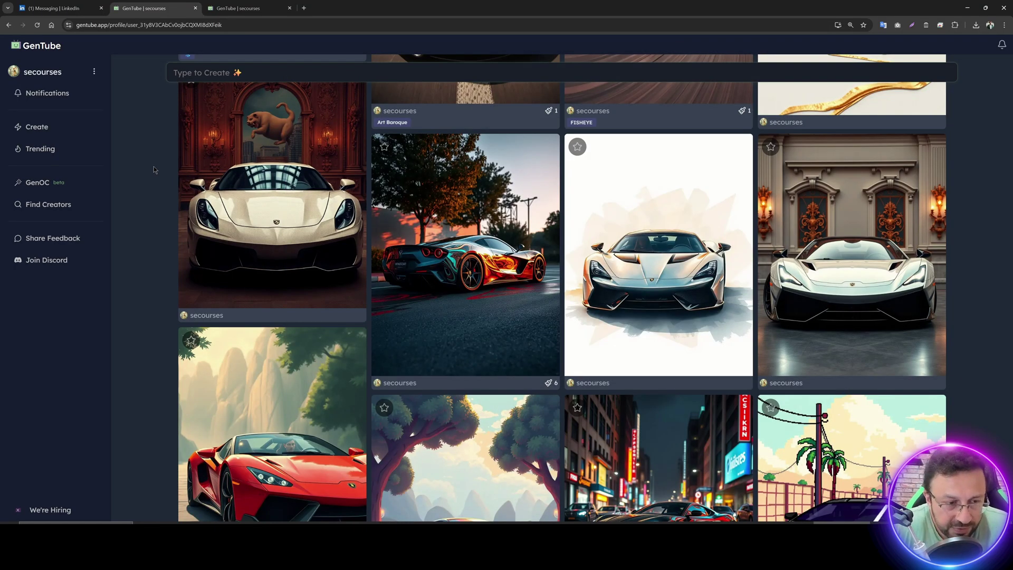
{"action": "left_click", "coordinate": [35, 131]}
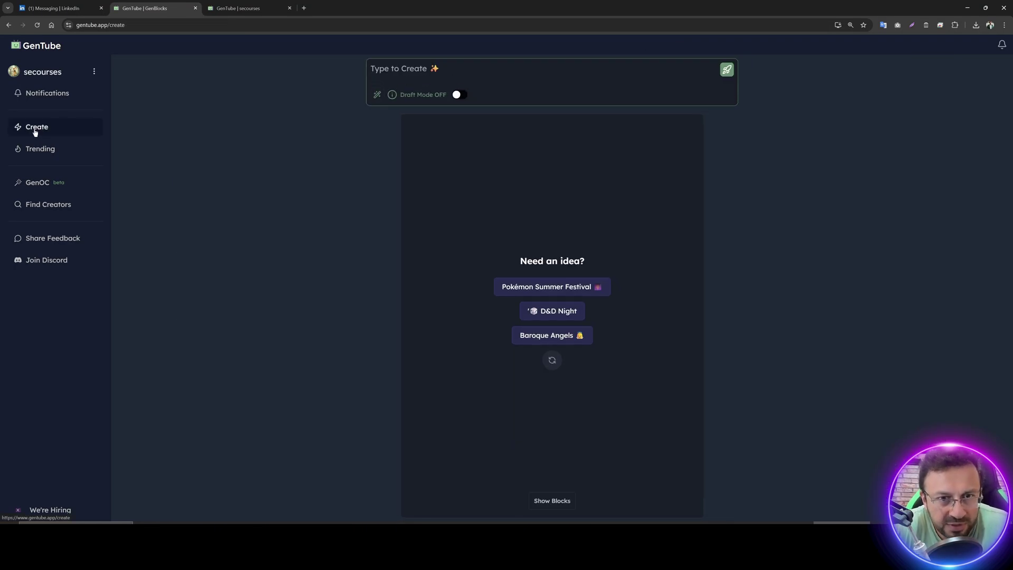
{"action": "left_click", "coordinate": [475, 80]}
{"action": "key", "text": "ctrl+v"}
{"action": "key", "text": "Return"}
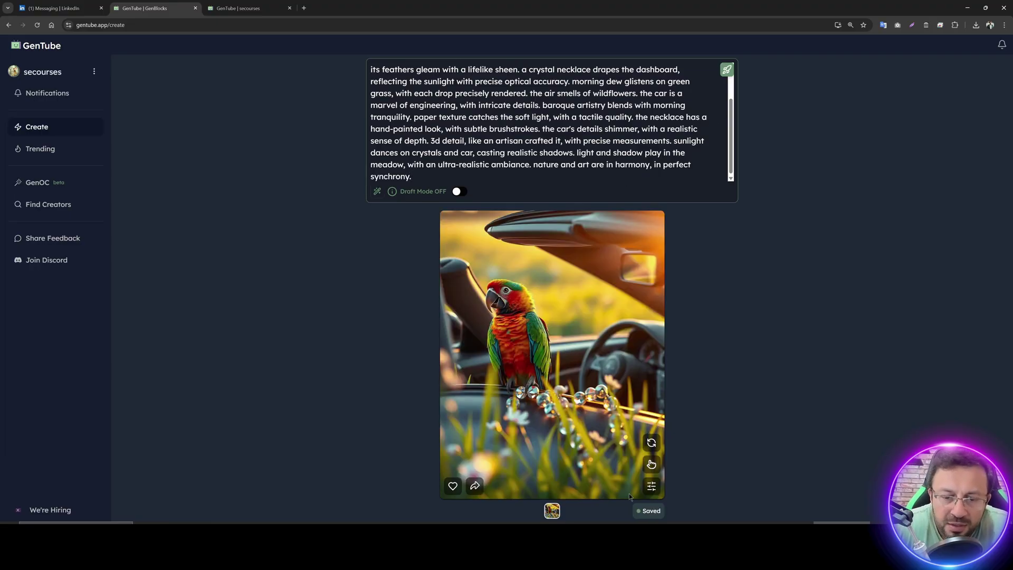
{"action": "left_click", "coordinate": [651, 443]}
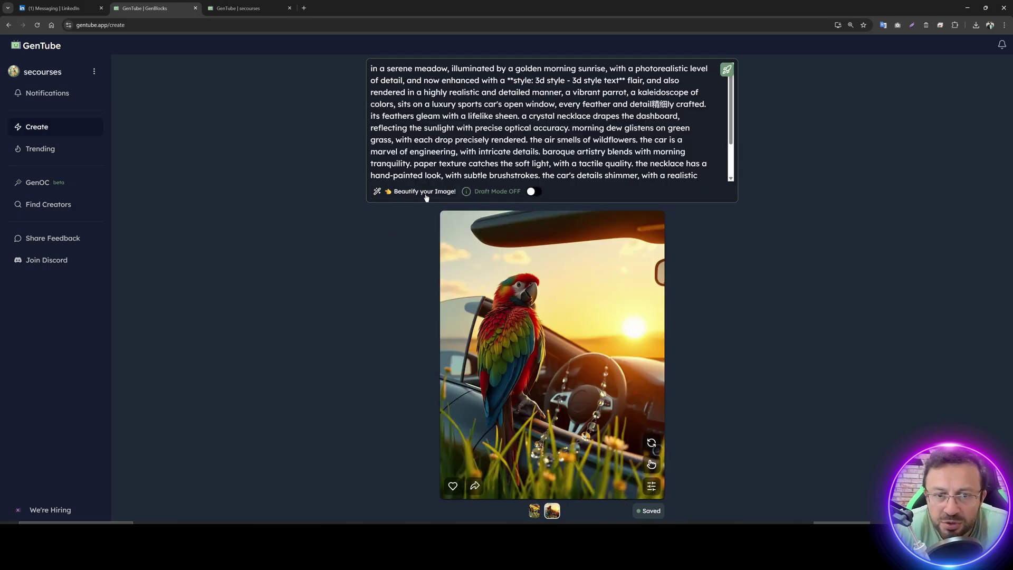
Step: Beautify the parrot image's prompt and view the full rewritten text
{"action": "left_click", "coordinate": [426, 193]}
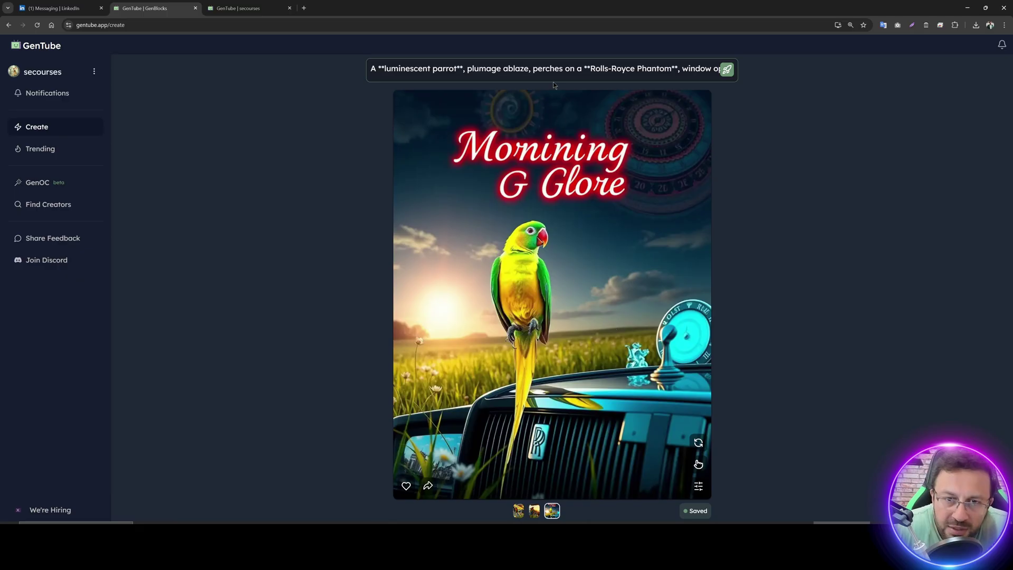
{"action": "left_click", "coordinate": [555, 68]}
{"action": "key", "text": "ctrl+a"}
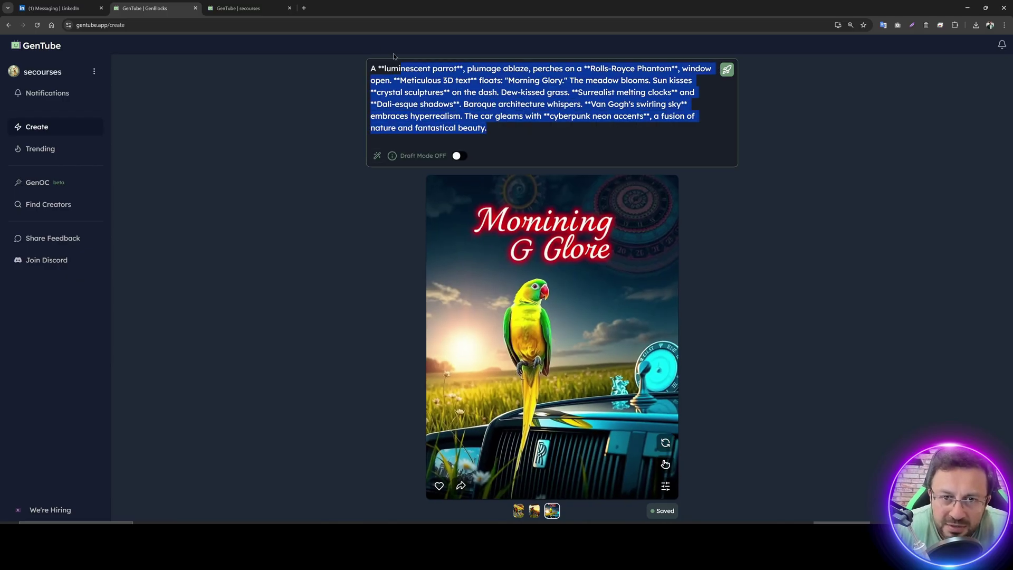
{"action": "left_click", "coordinate": [485, 68]}
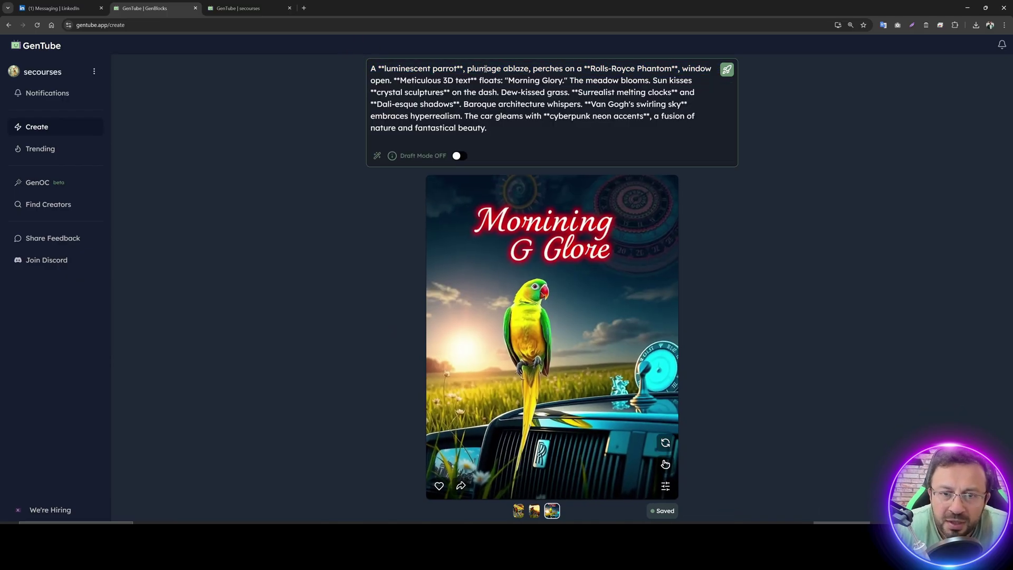
Step: Replace the prompt with "a sports car", generate the image, and beautify it into a more detailed version
{"action": "key", "text": "ctrl+a"}
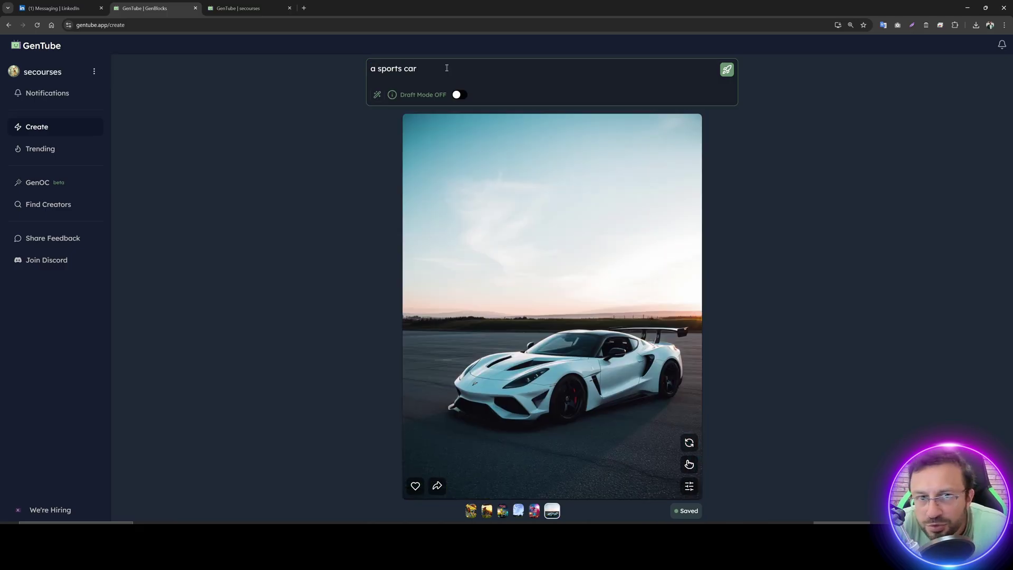
{"action": "left_click_drag", "start_coordinate": [417, 69], "coordinate": [339, 90]}
{"action": "left_click", "coordinate": [332, 99]}
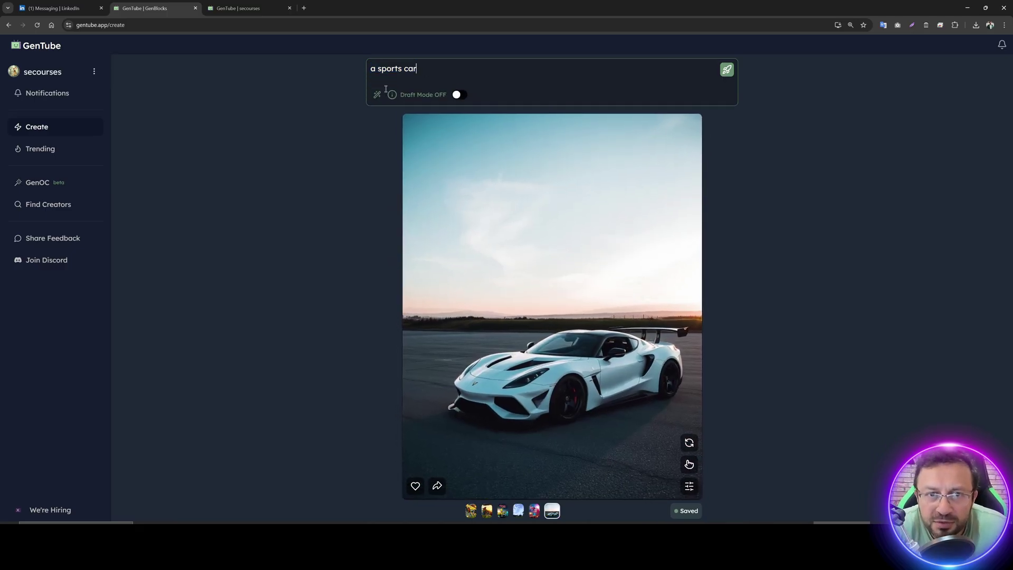
{"action": "key", "text": "Return"}
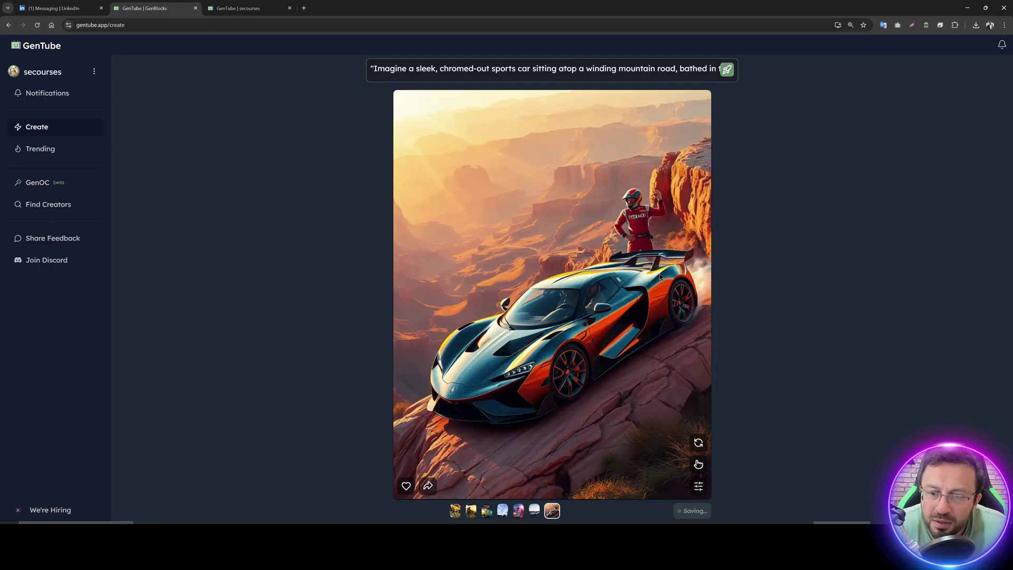
Step: Read through the full beautified sports car prompt from beginning to end
{"action": "left_click", "coordinate": [560, 69]}
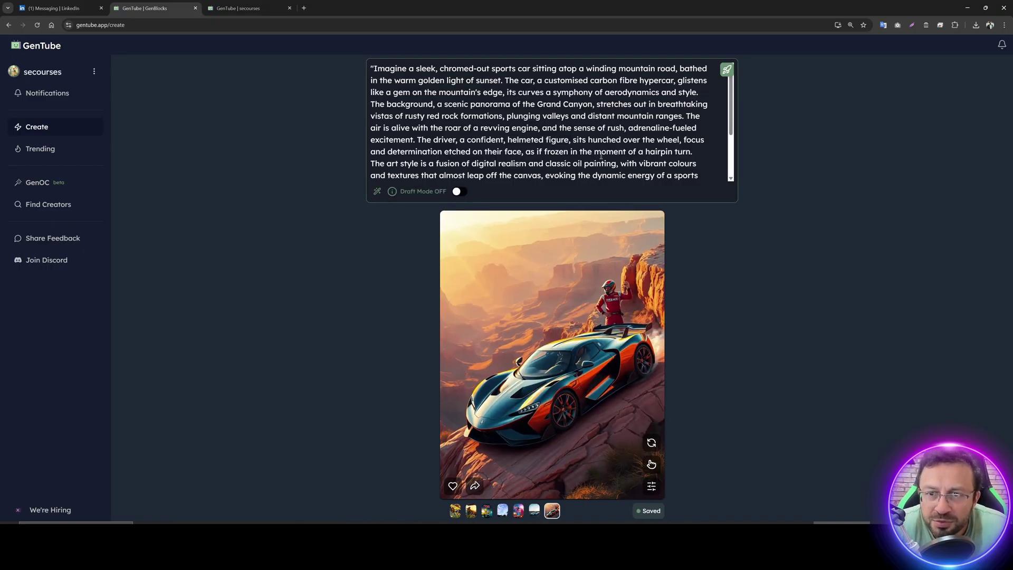
{"action": "scroll", "coordinate": [598, 152], "scroll_direction": "down", "scroll_amount": 3}
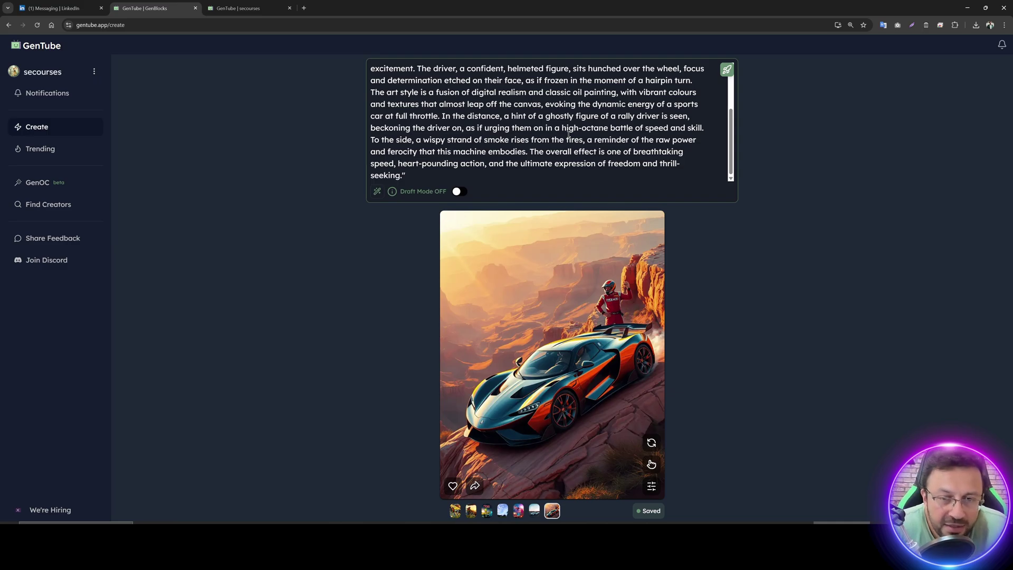
{"action": "scroll", "coordinate": [568, 135], "scroll_direction": "up", "scroll_amount": 3}
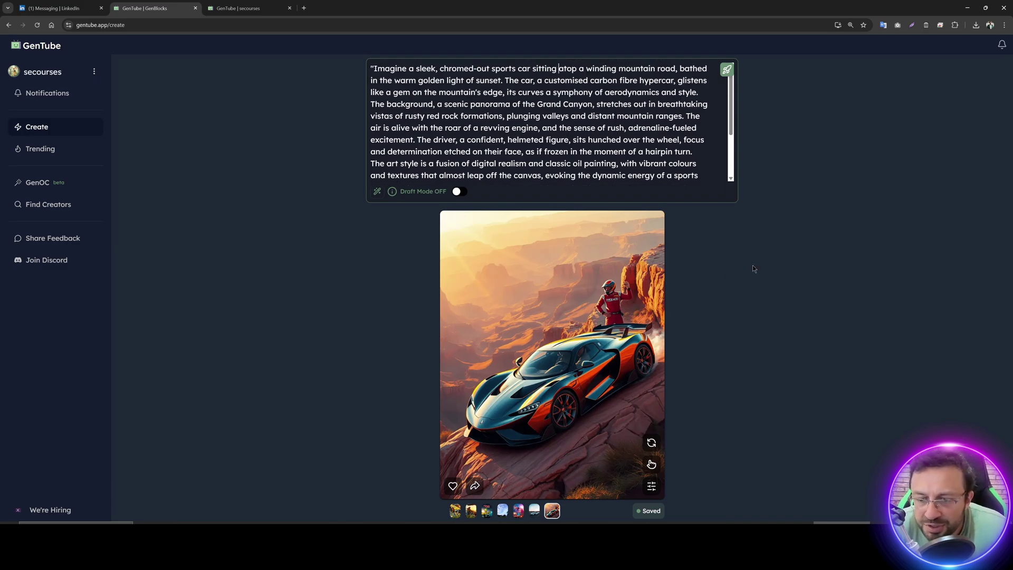
Step: Restyle the canyon sports car with the style mixer, generating variations from points in all four quadrants between Cyberpunk, Watercolor, Anime and Pixel Art
{"action": "left_click", "coordinate": [652, 486]}
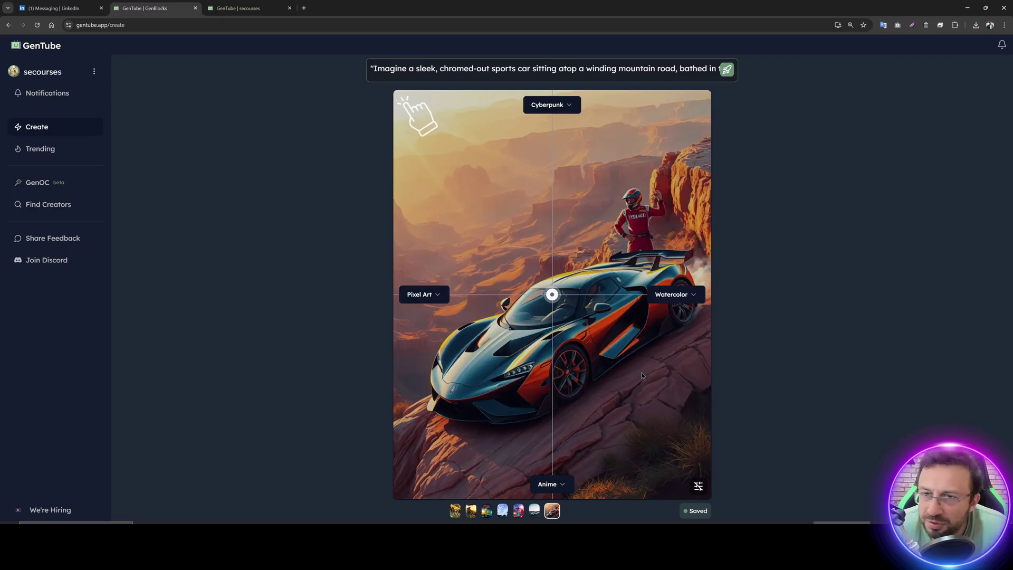
{"action": "left_click", "coordinate": [409, 108]}
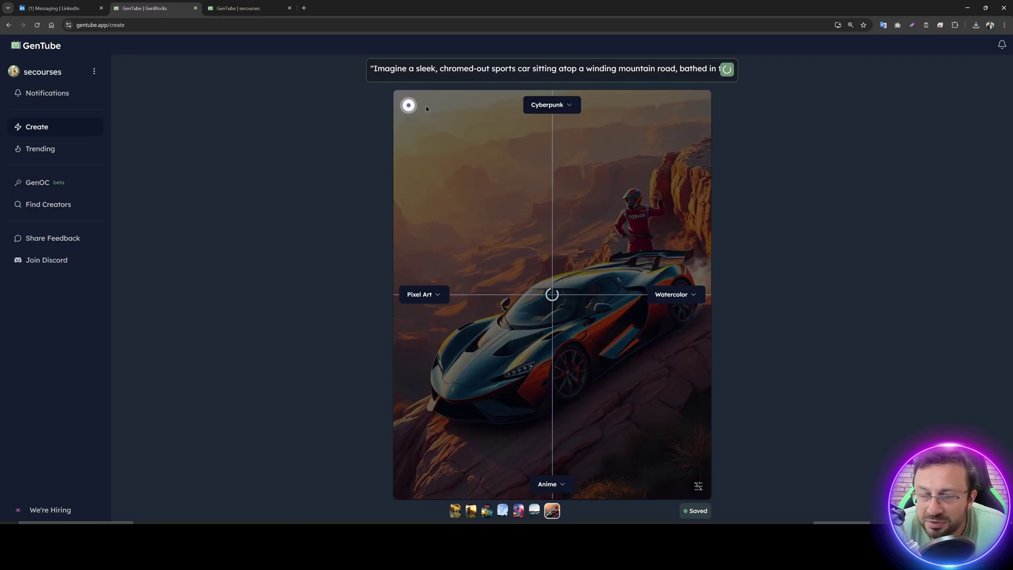
{"action": "left_click", "coordinate": [629, 170]}
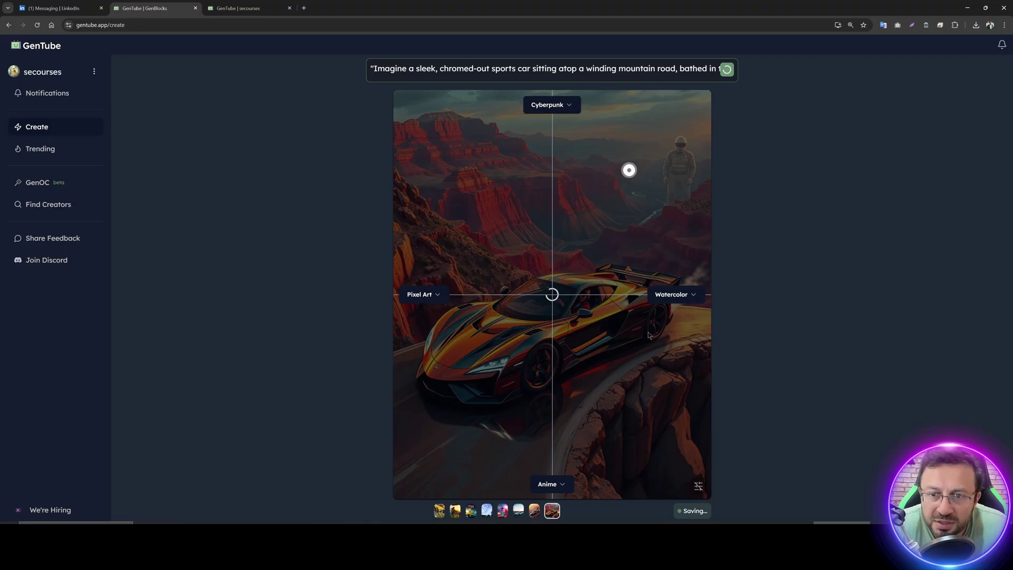
{"action": "left_click", "coordinate": [674, 438]}
{"action": "left_click", "coordinate": [451, 445]}
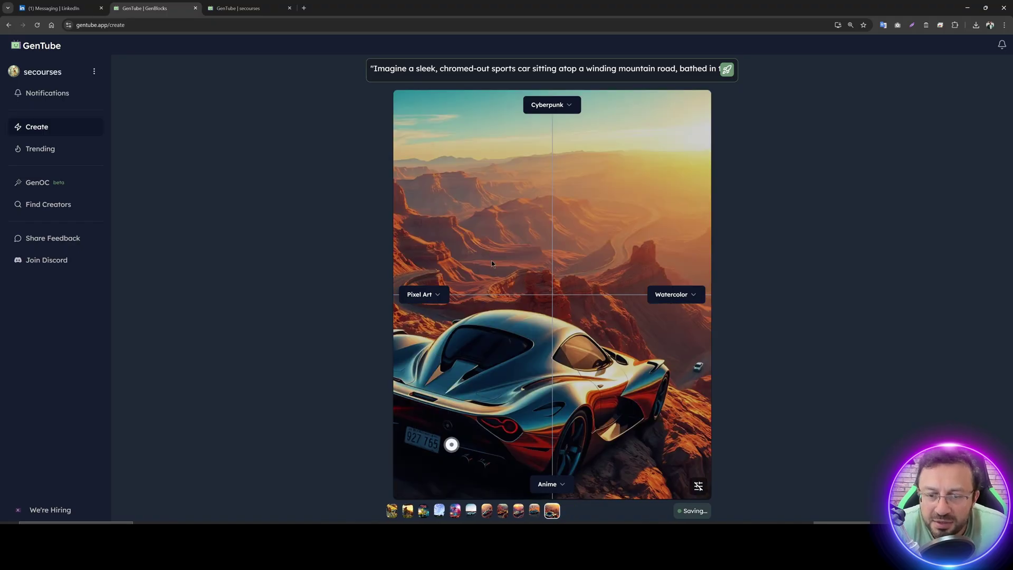
{"action": "left_click", "coordinate": [654, 176]}
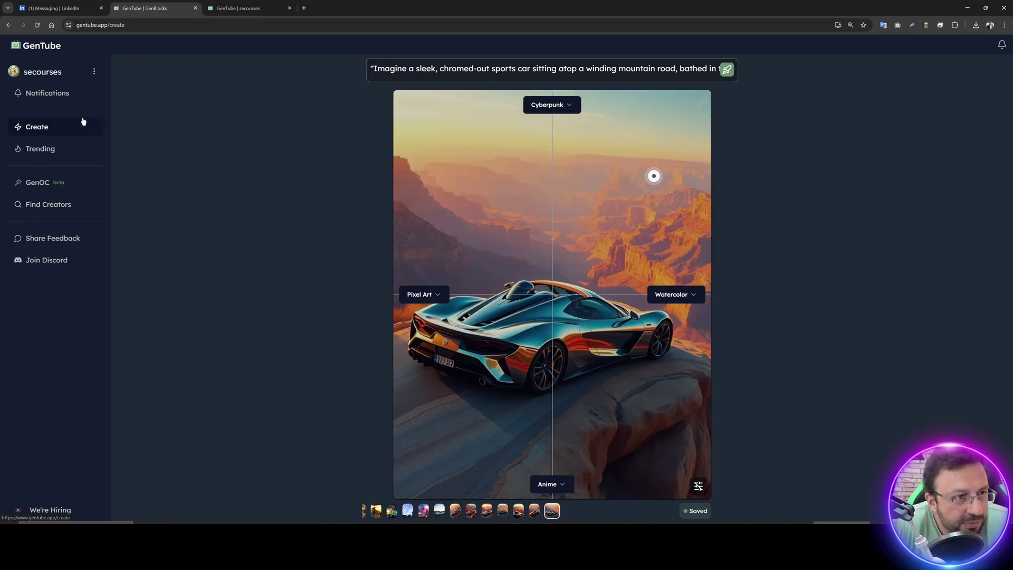
Step: Look at the profile page, its image creation dialog, the Create page and the notifications activity list
{"action": "left_click", "coordinate": [39, 75]}
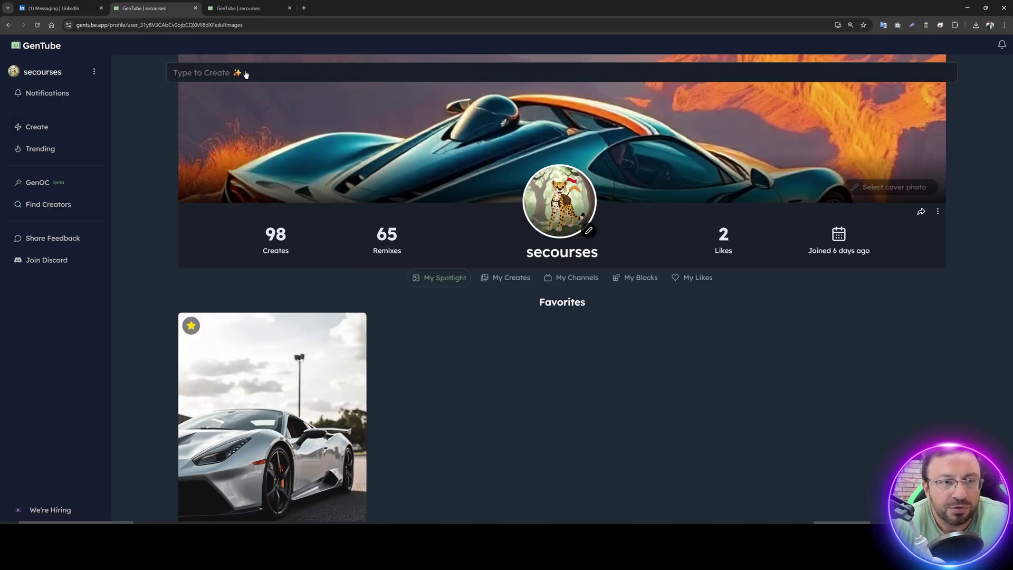
{"action": "left_click", "coordinate": [246, 74]}
{"action": "key", "text": "Escape"}
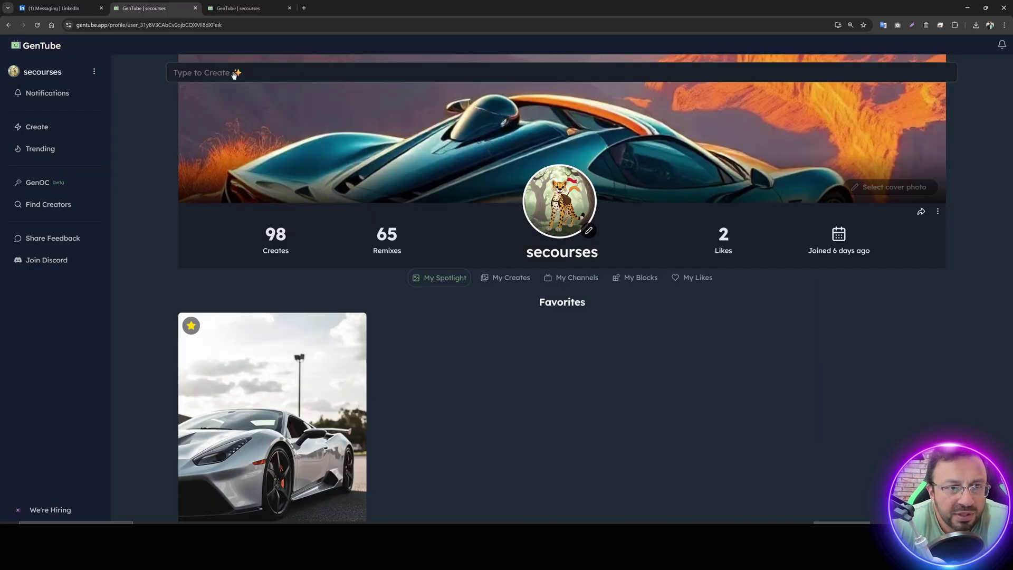
{"action": "left_click", "coordinate": [235, 75]}
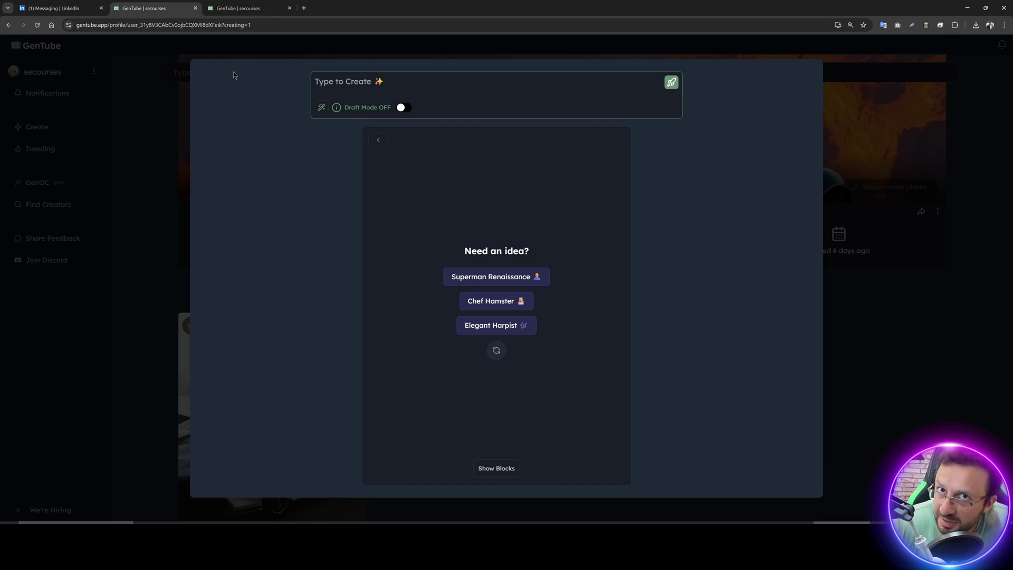
{"action": "key", "text": "Escape"}
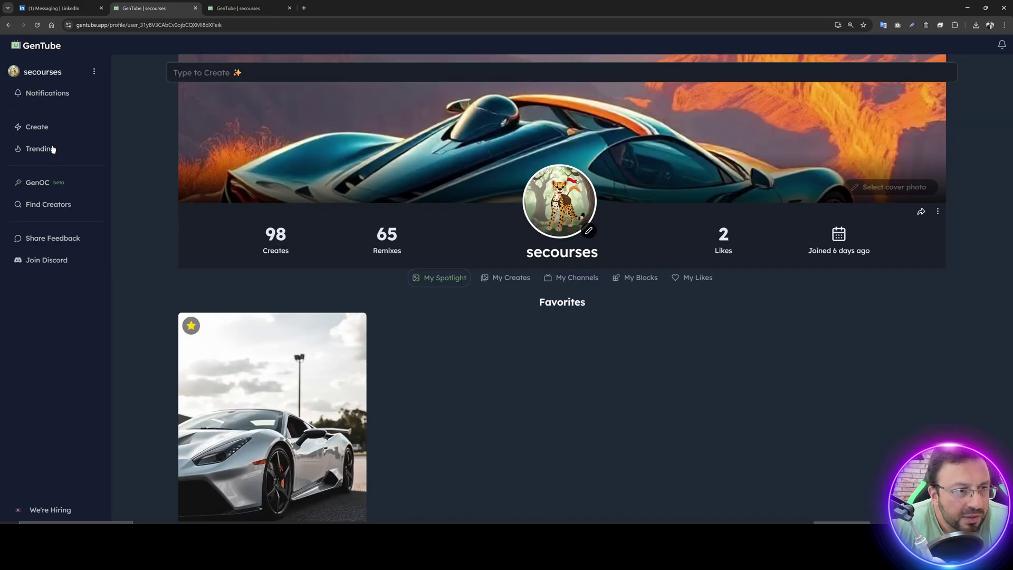
{"action": "left_click", "coordinate": [37, 127]}
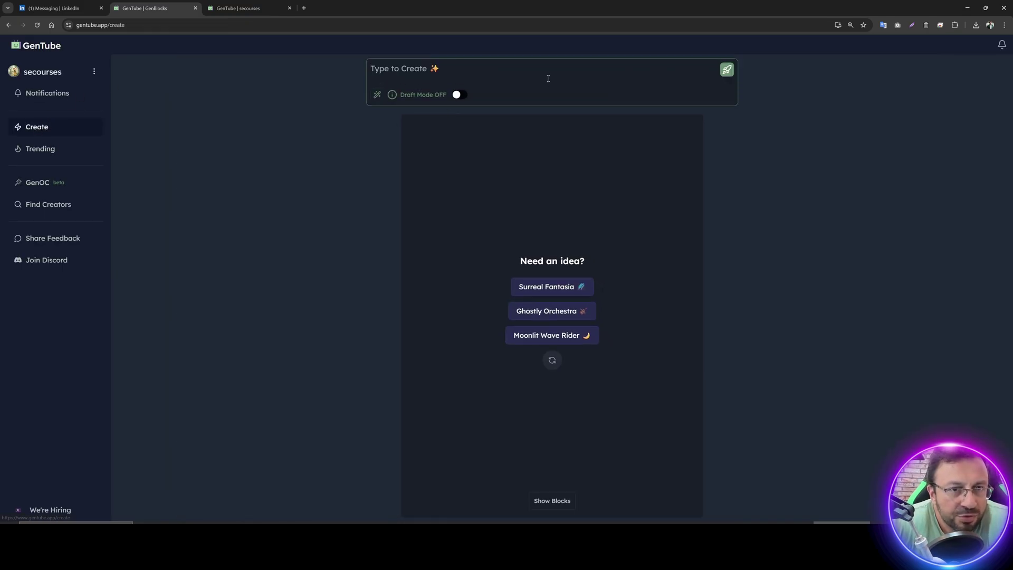
{"action": "left_click", "coordinate": [47, 93]}
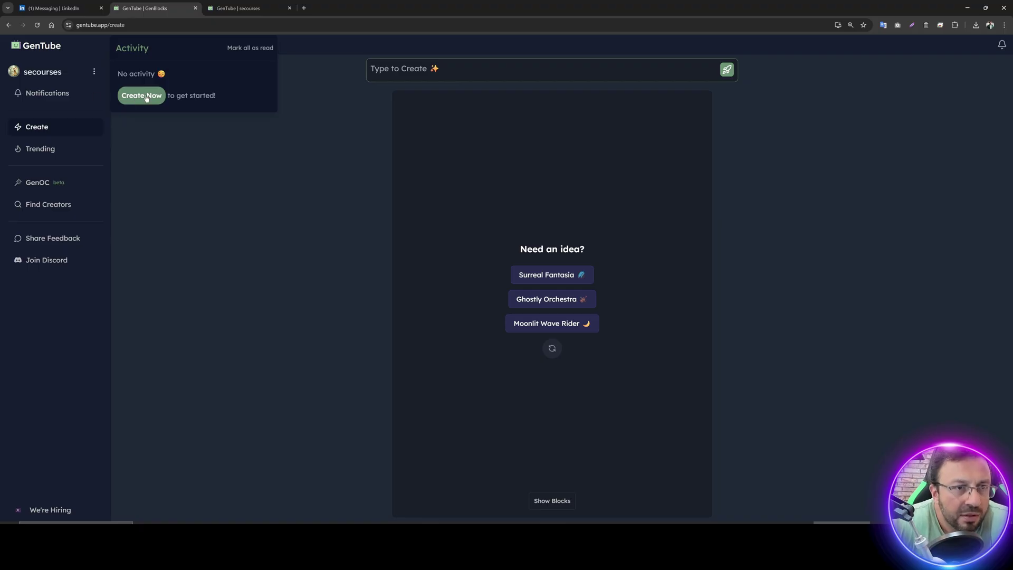
Step: Start a new channel from the profile, named "SECourses" with the description "This channel is about teaching AI"
{"action": "left_click", "coordinate": [38, 72]}
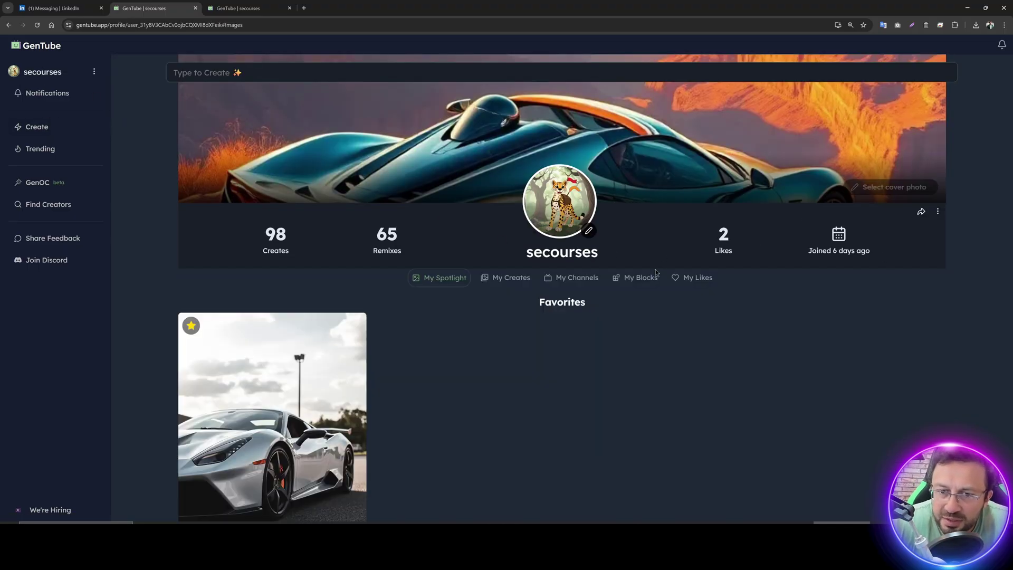
{"action": "left_click", "coordinate": [554, 280]}
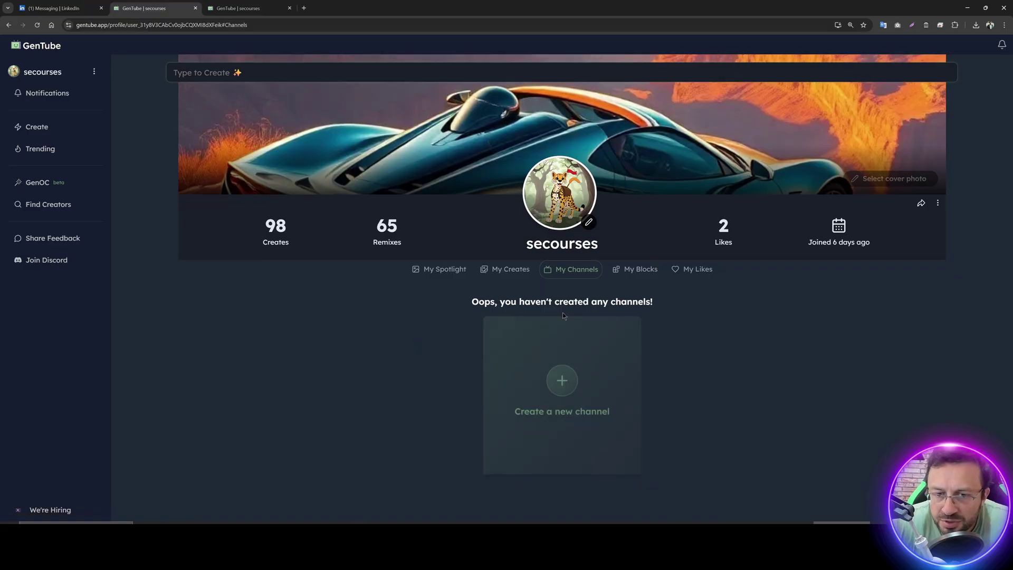
{"action": "left_click", "coordinate": [561, 383]}
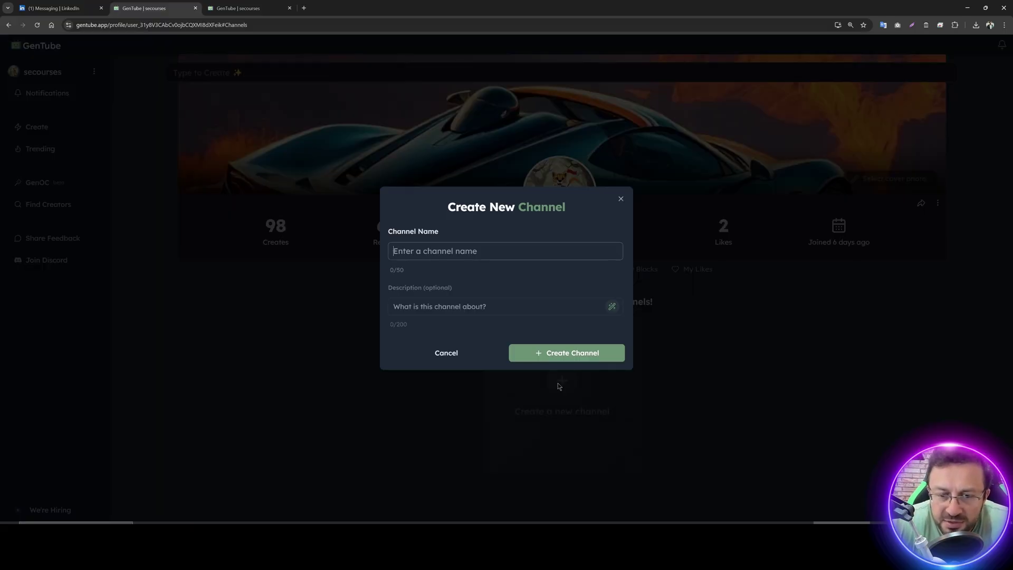
{"action": "type", "text": "SECour"}
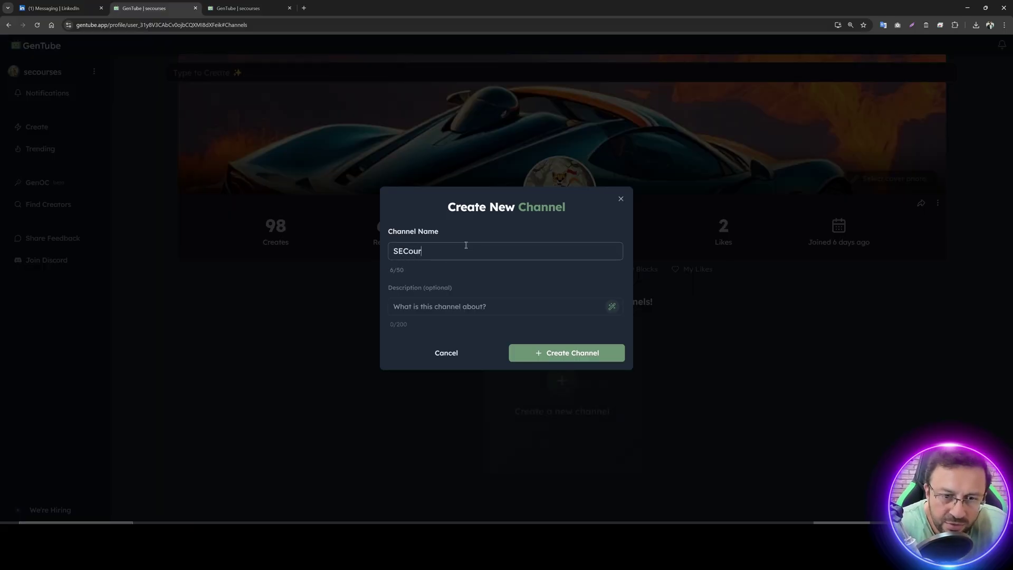
{"action": "type", "text": "sesThis channel i"}
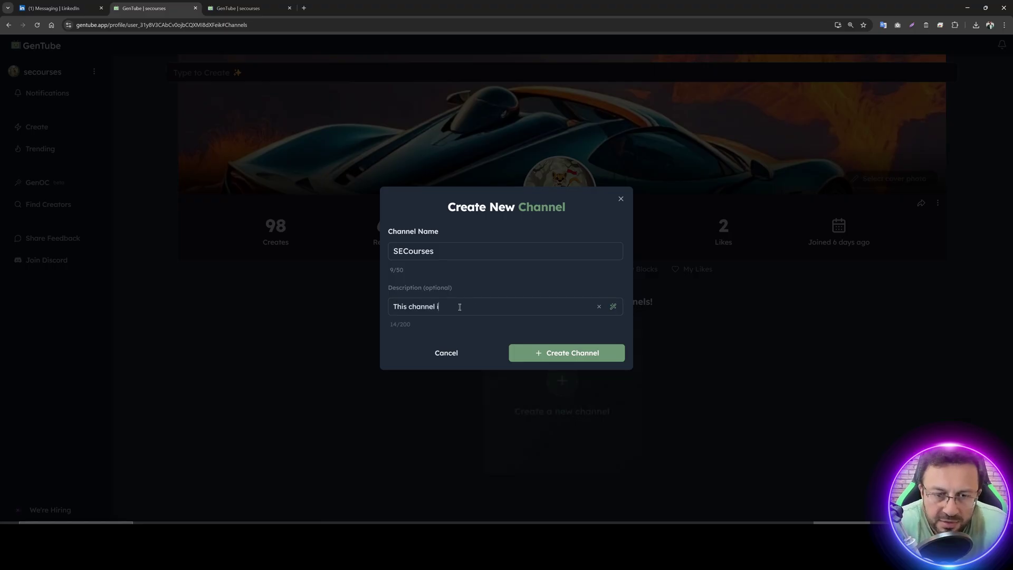
{"action": "type", "text": "s about teaching AI"}
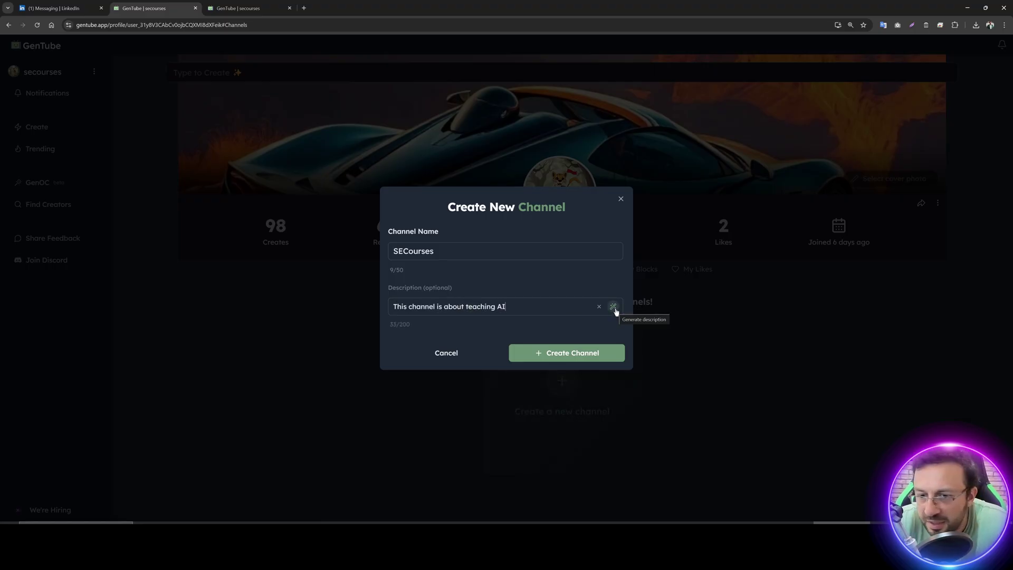
Step: Replace the channel description with an automatically generated one and create the channel
{"action": "left_click", "coordinate": [615, 310]}
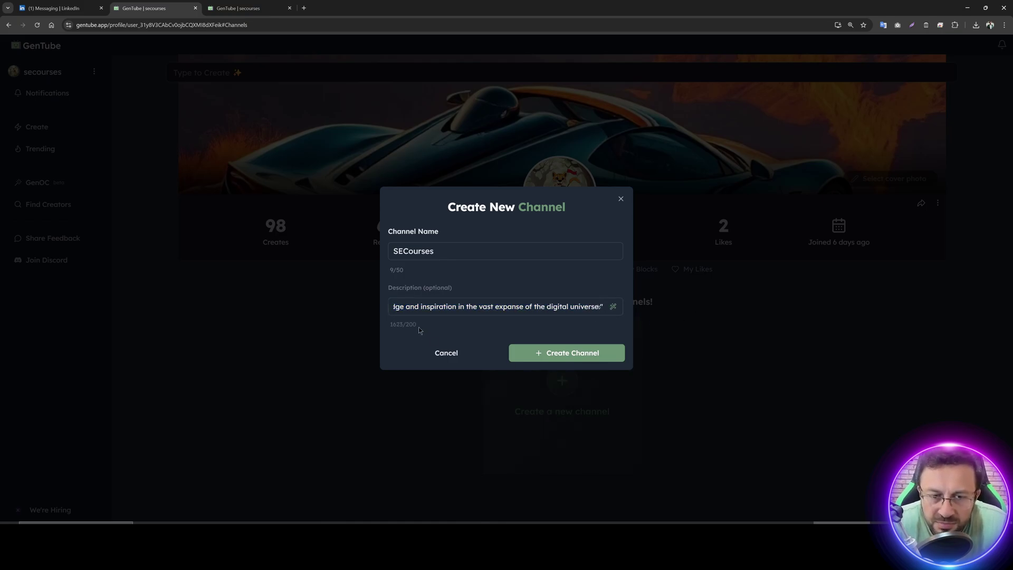
{"action": "left_click_drag", "start_coordinate": [418, 325], "coordinate": [387, 326]}
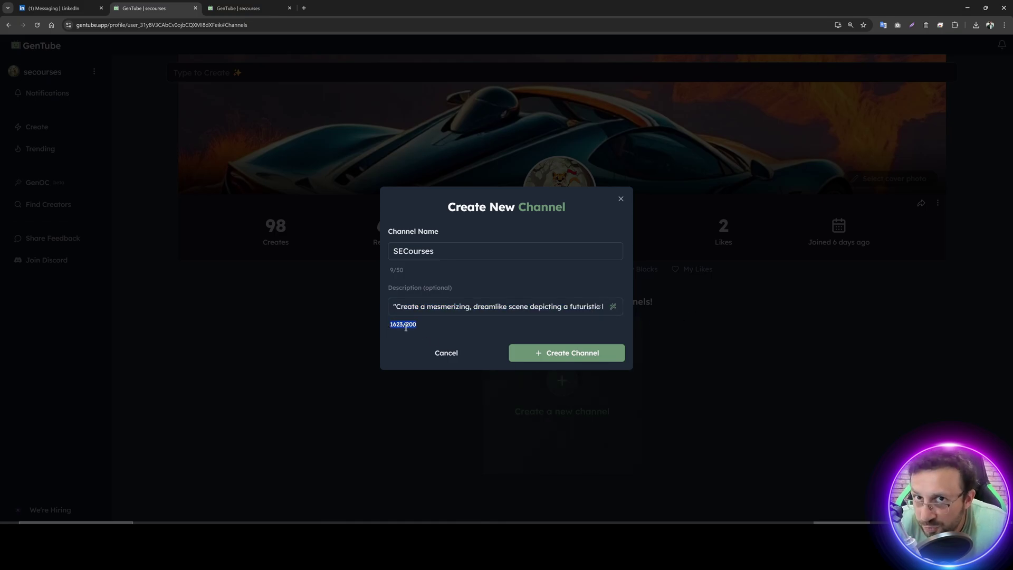
{"action": "left_click", "coordinate": [439, 309]}
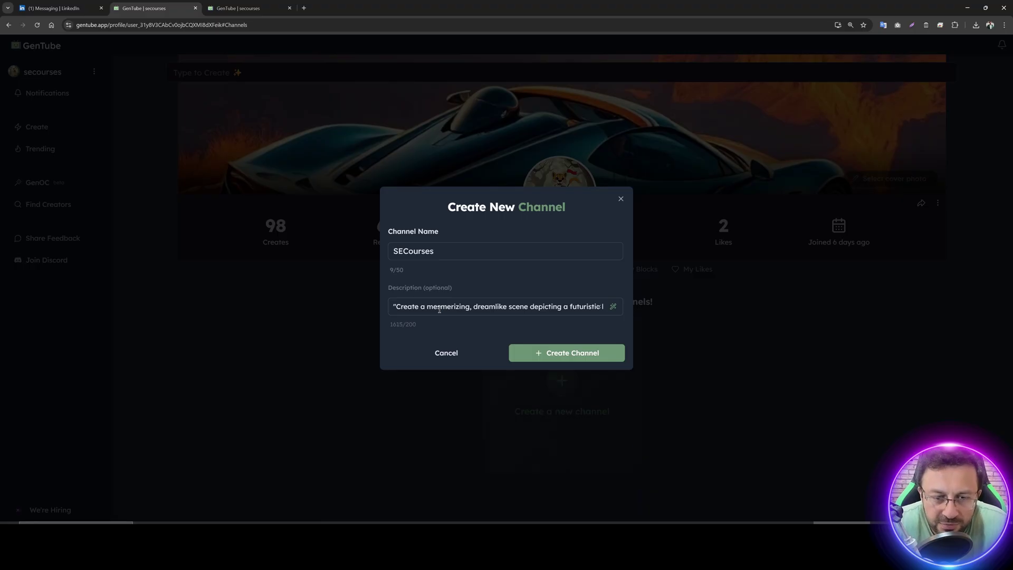
{"action": "left_click", "coordinate": [568, 352]}
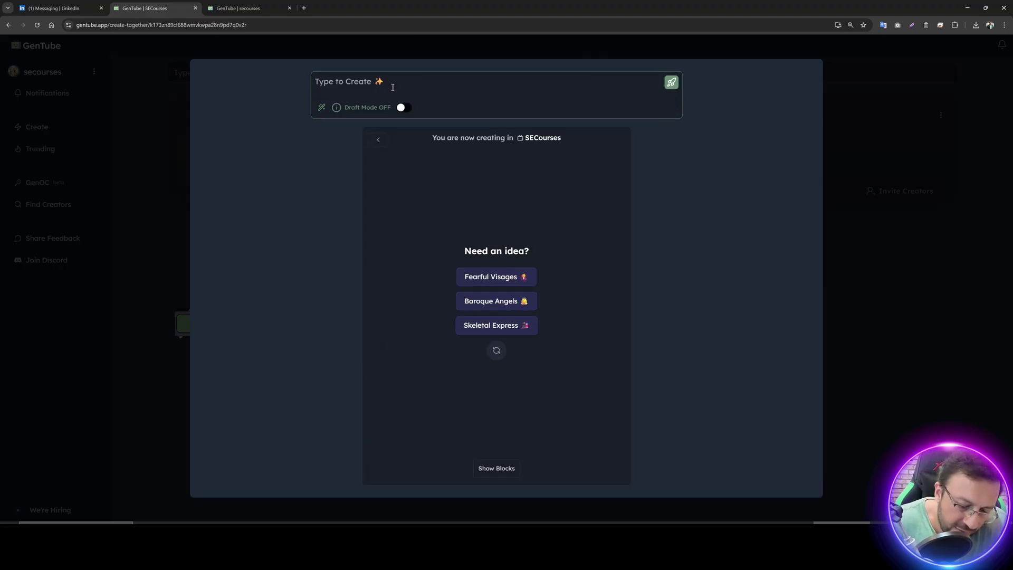
Step: Generate two images in the SECourses channel with the prompt "an amazing view of a mountain", and return to the channel page
{"action": "type", "text": "a"}
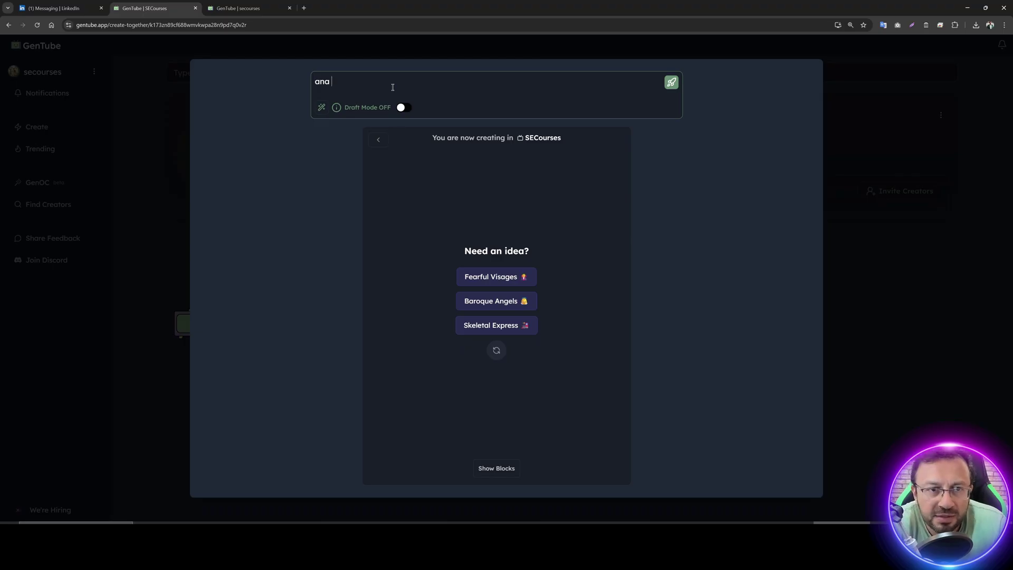
{"action": "type", "text": "n amazing view of a mountain"}
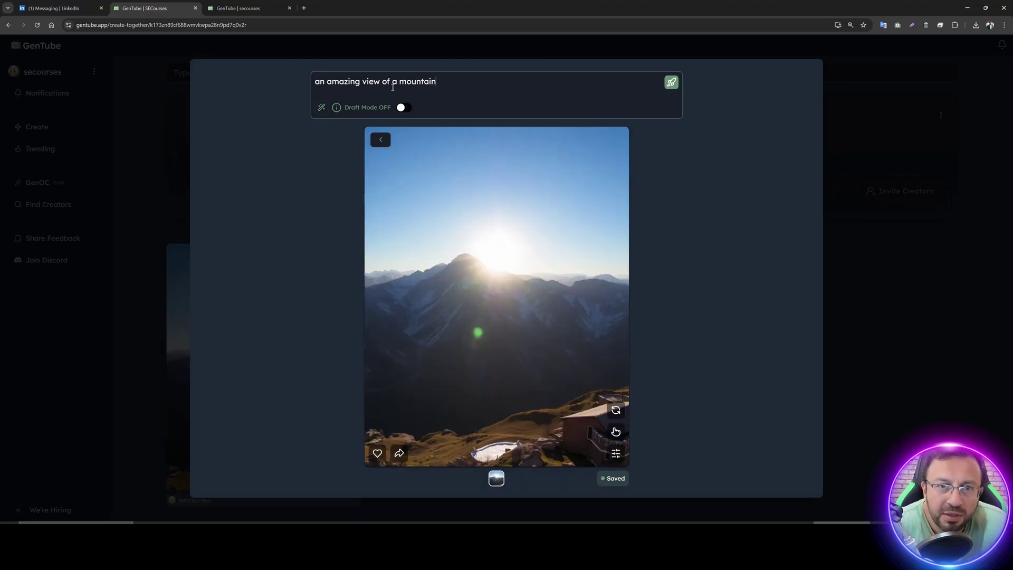
{"action": "key", "text": "Return"}
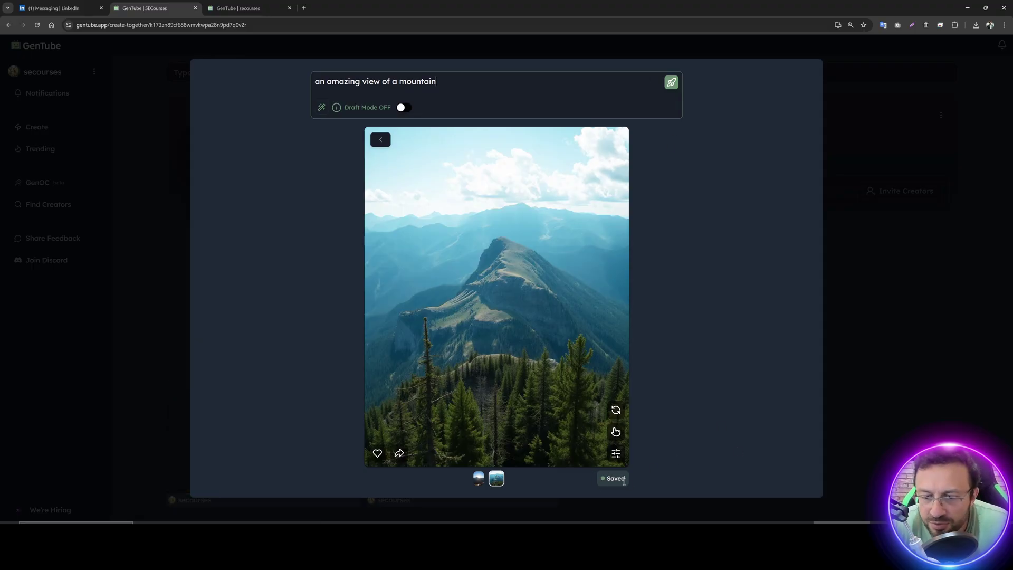
{"action": "left_click", "coordinate": [851, 407]}
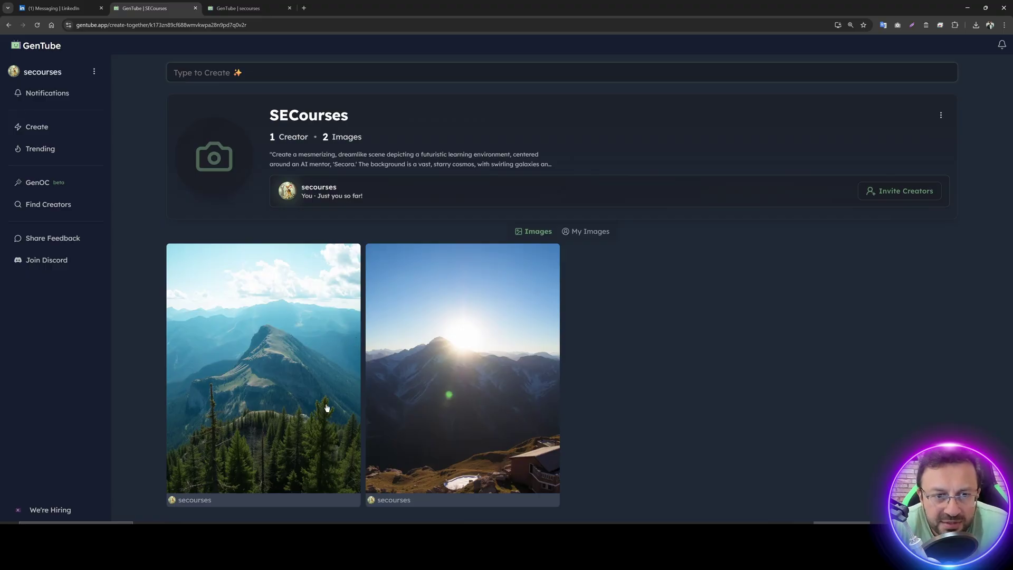
Step: Look at the channel's own-images view and reopen the SECourses channel from the profile's channel list
{"action": "left_click", "coordinate": [592, 232]}
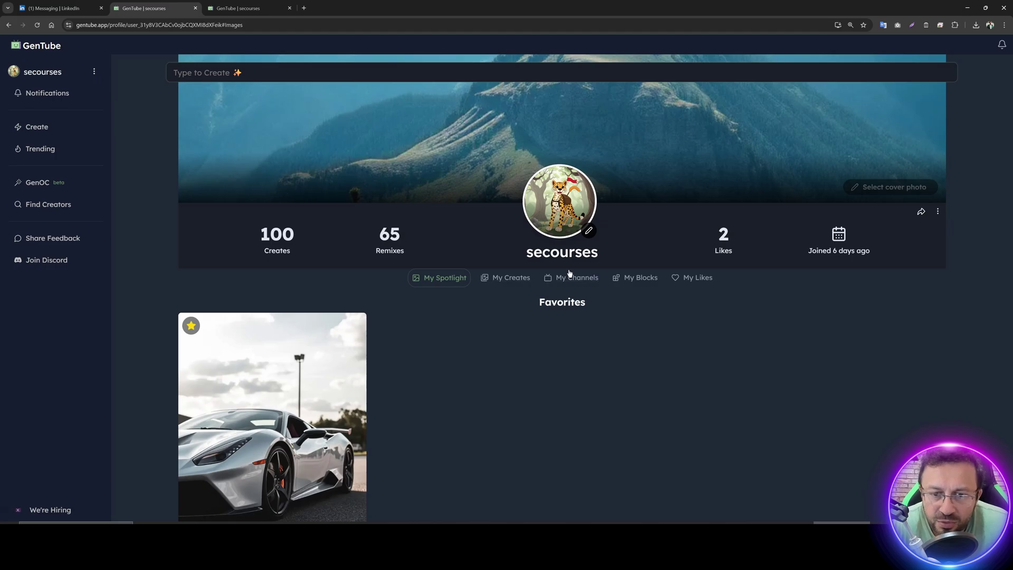
{"action": "left_click", "coordinate": [563, 278]}
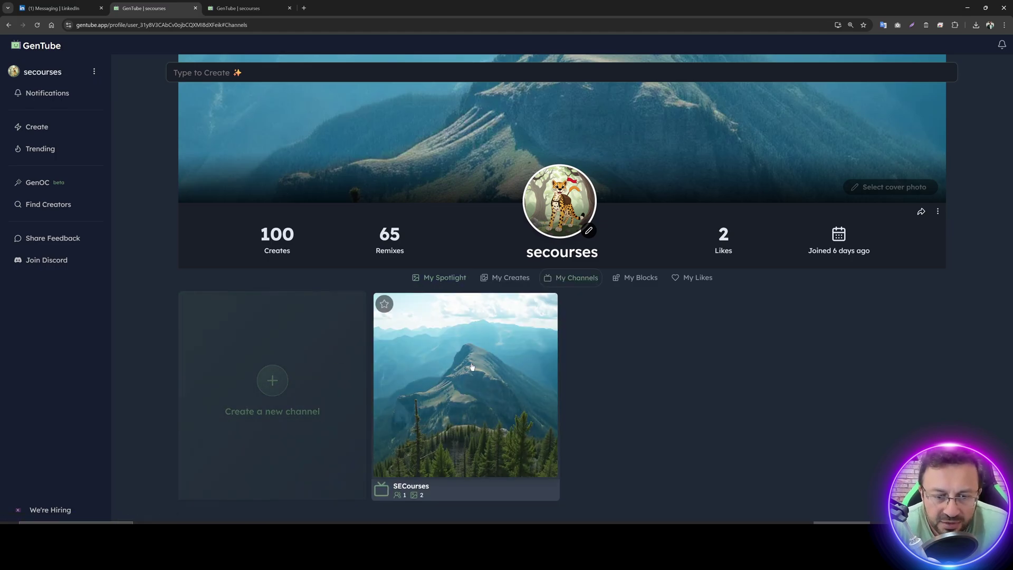
{"action": "scroll", "coordinate": [459, 332], "scroll_direction": "down", "scroll_amount": 1}
{"action": "left_click", "coordinate": [458, 329]}
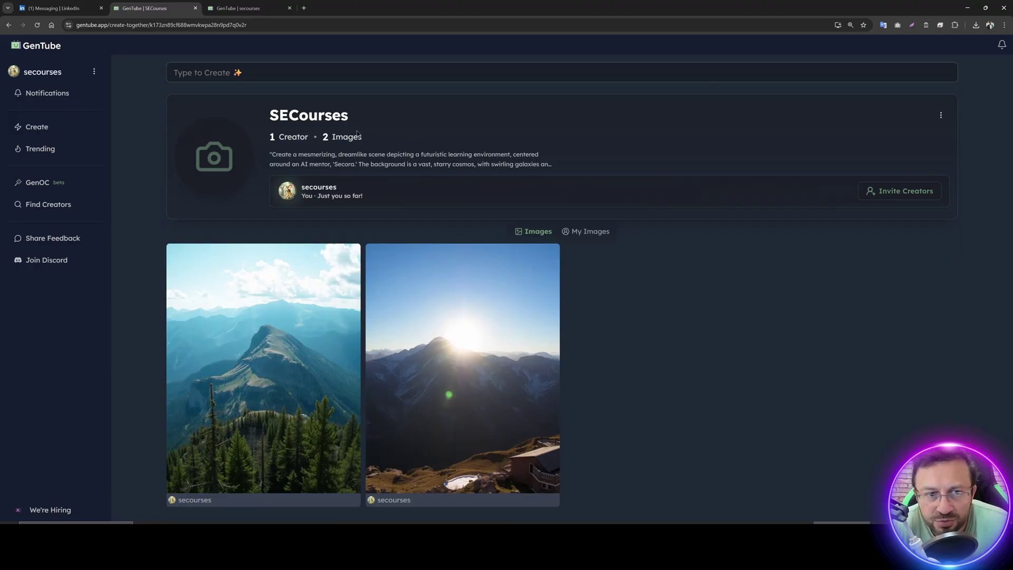
Step: Set the channel thumbnail to the image of the mountain with pine trees
{"action": "left_click", "coordinate": [208, 161]}
{"action": "left_click", "coordinate": [401, 236]}
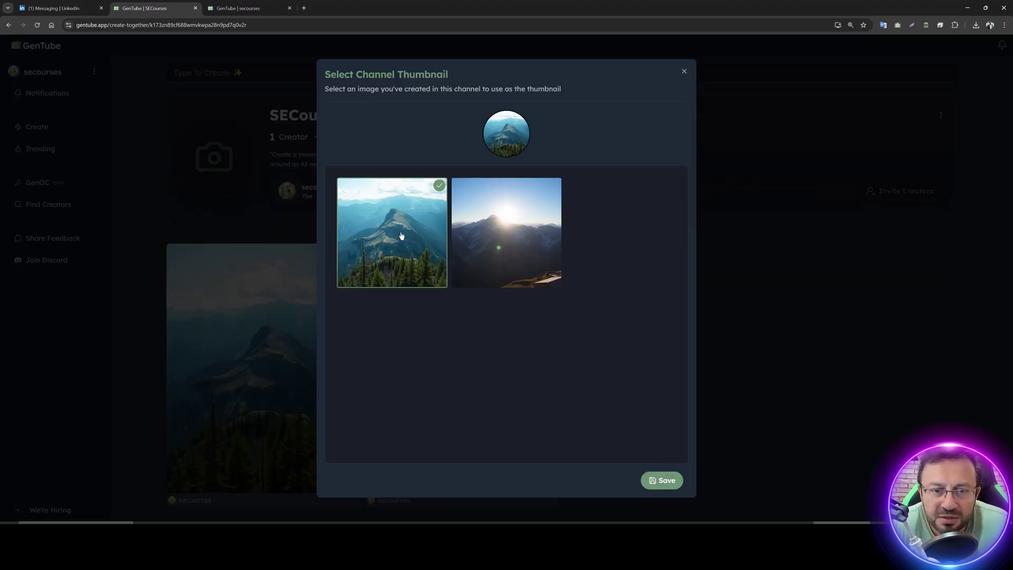
{"action": "left_click", "coordinate": [664, 481]}
Step: Change the channel thumbnail to the image of the sun over the mountain and save it
{"action": "left_click", "coordinate": [206, 161]}
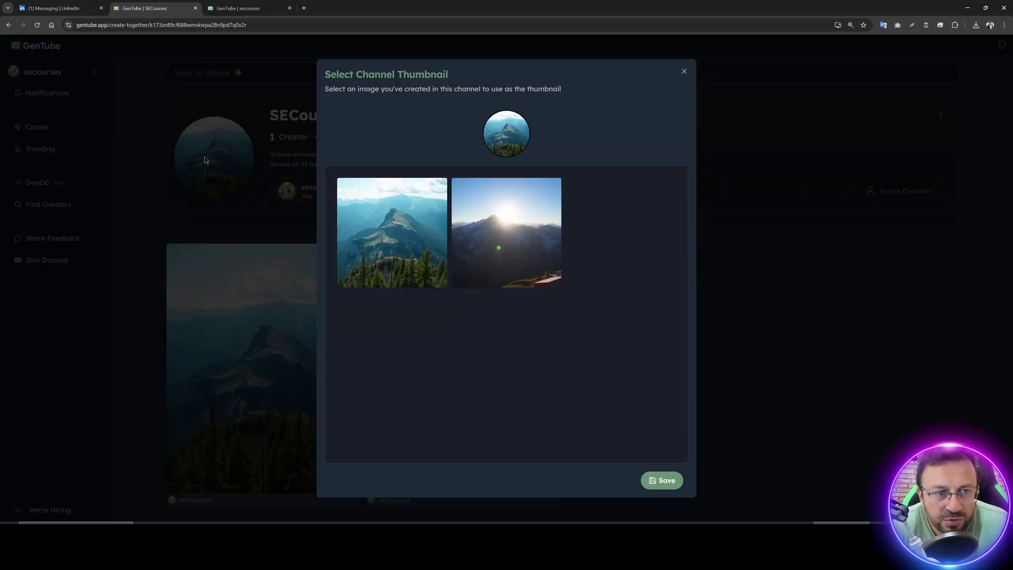
{"action": "left_click", "coordinate": [514, 256]}
{"action": "left_click", "coordinate": [664, 481]}
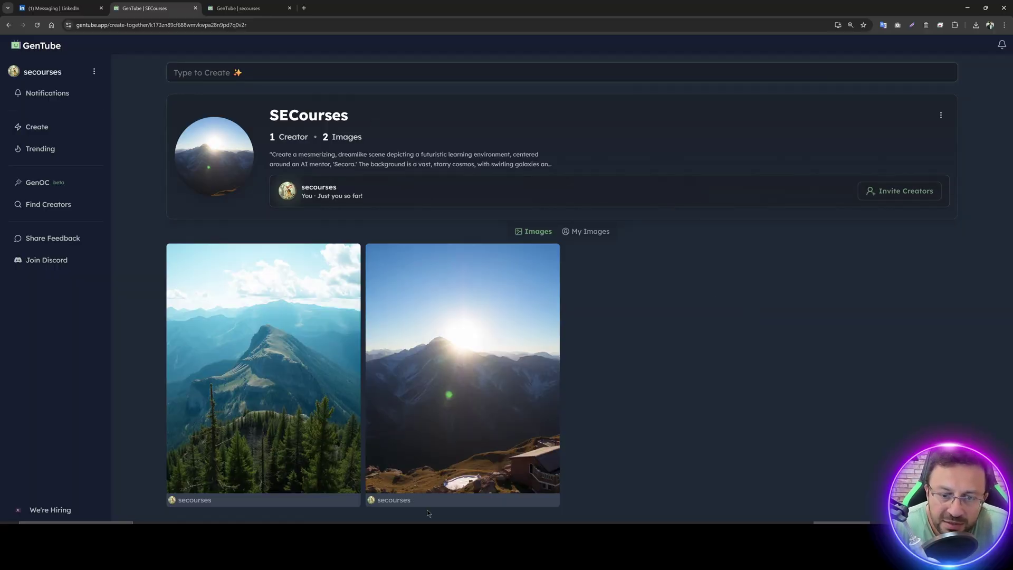
Step: Copy the channel's invitation link for other creators and close the invitation dialog
{"action": "left_click", "coordinate": [922, 198]}
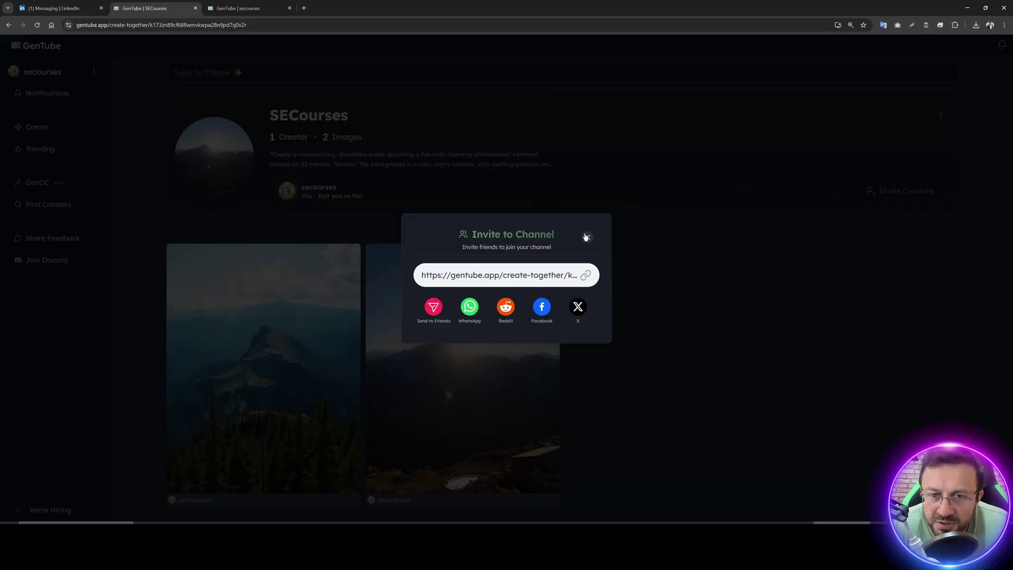
{"action": "left_click_drag", "start_coordinate": [586, 237], "coordinate": [461, 275]}
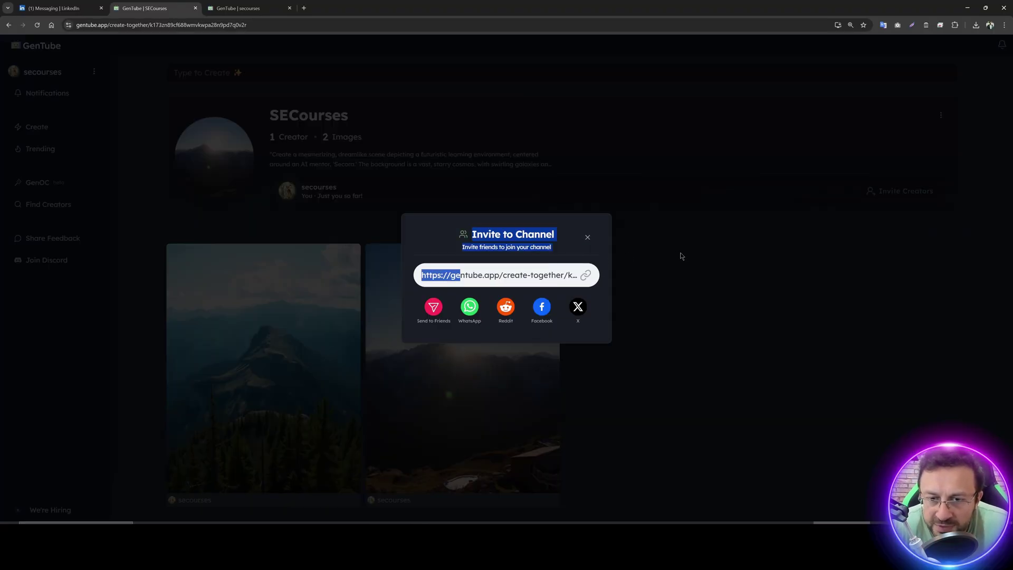
{"action": "left_click", "coordinate": [586, 275]}
{"action": "left_click", "coordinate": [588, 237]}
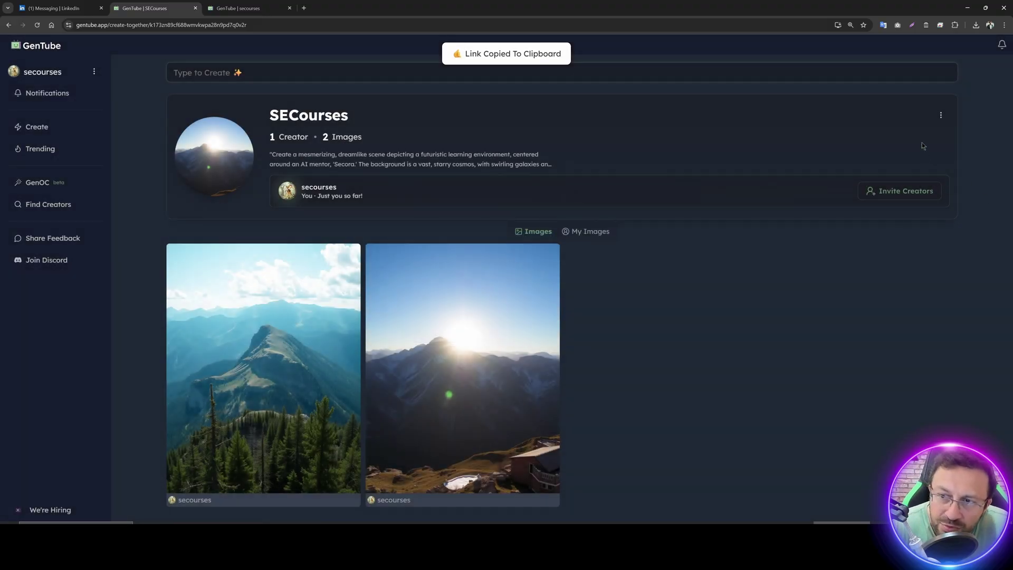
Step: Look at the channel's profile editing and hiding options, and at the Find Creators search page
{"action": "left_click", "coordinate": [941, 115]}
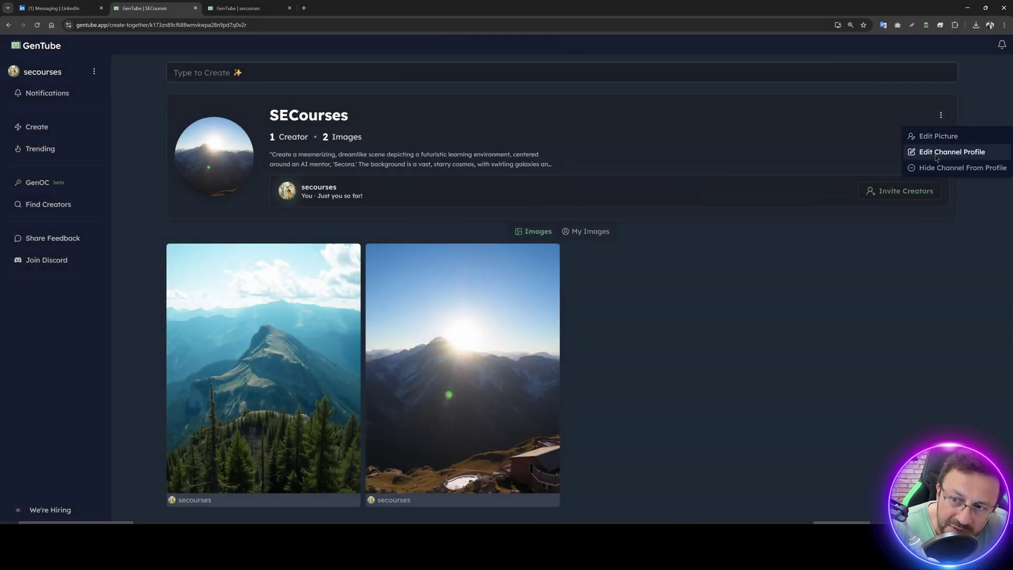
{"action": "left_click", "coordinate": [937, 153]}
{"action": "left_click", "coordinate": [840, 161]}
{"action": "left_click", "coordinate": [941, 115]}
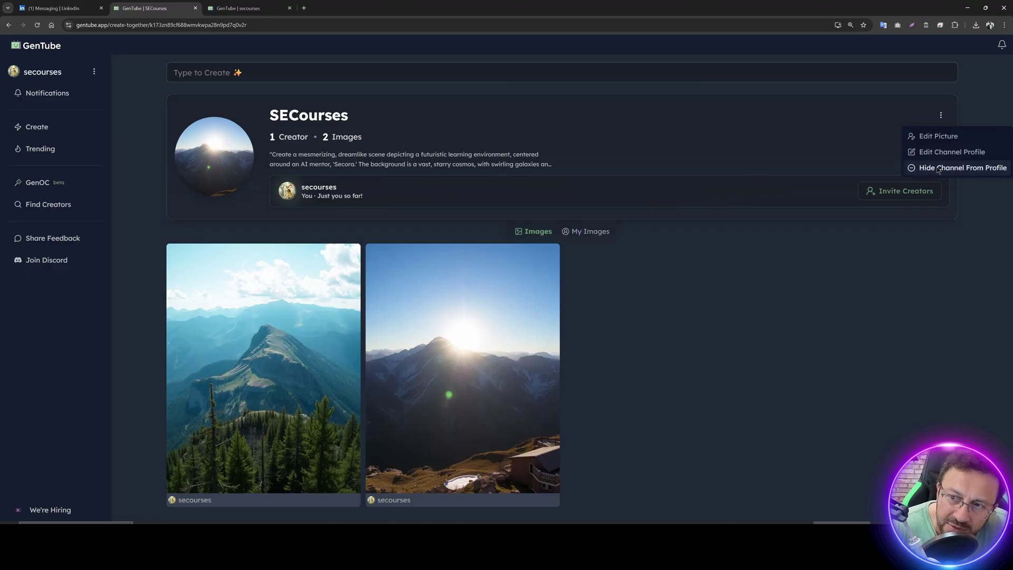
{"action": "left_click", "coordinate": [937, 169]}
{"action": "left_click", "coordinate": [941, 116]}
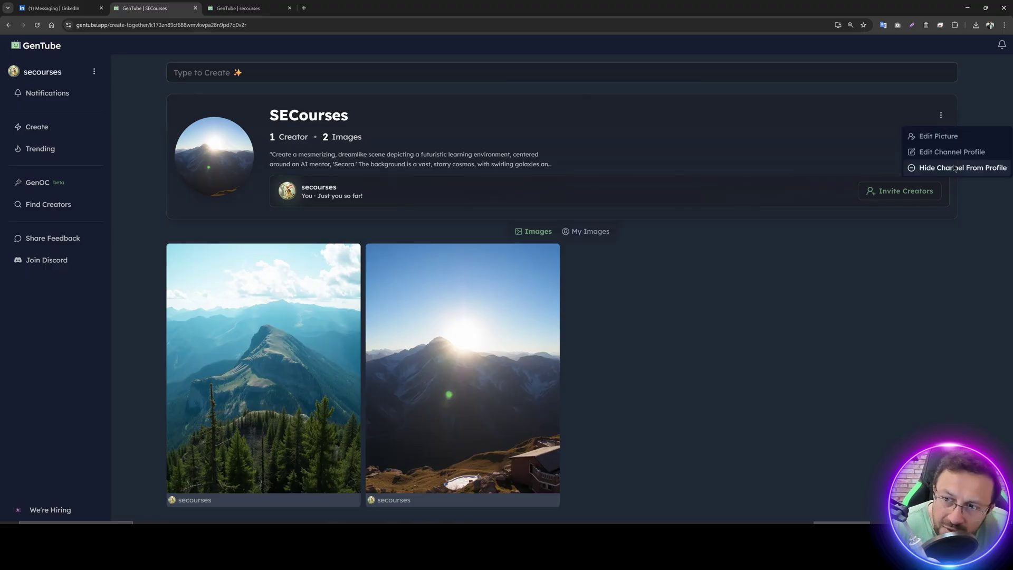
{"action": "left_click", "coordinate": [942, 116]}
{"action": "left_click", "coordinate": [942, 116]}
{"action": "left_click", "coordinate": [942, 116]}
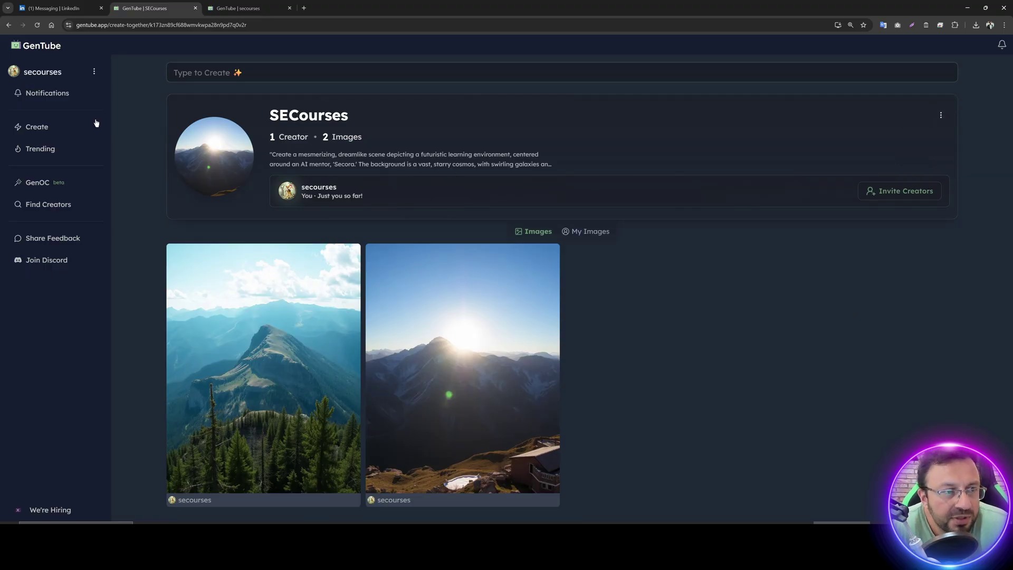
{"action": "left_click", "coordinate": [59, 210]}
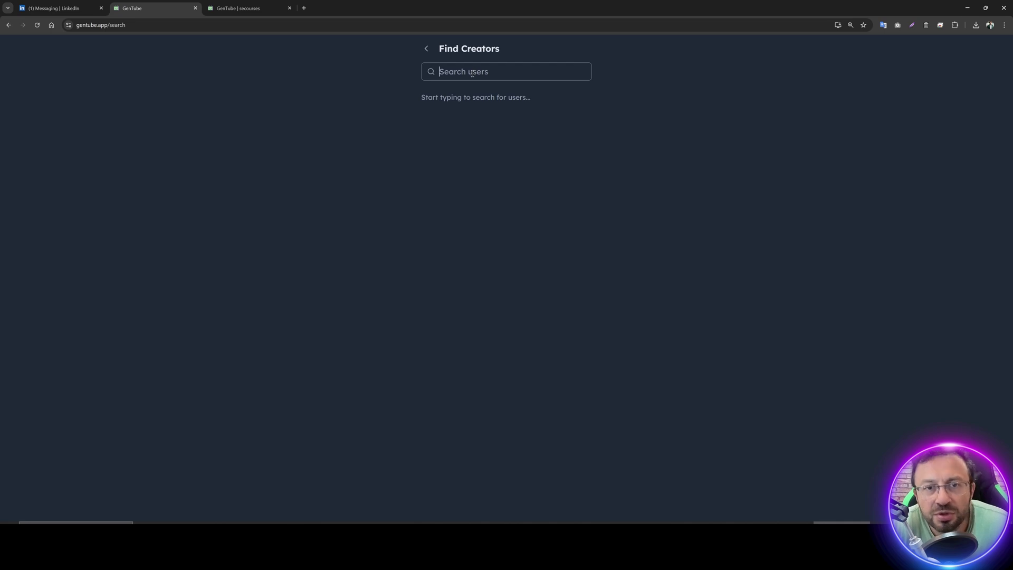
{"action": "left_click", "coordinate": [8, 25]}
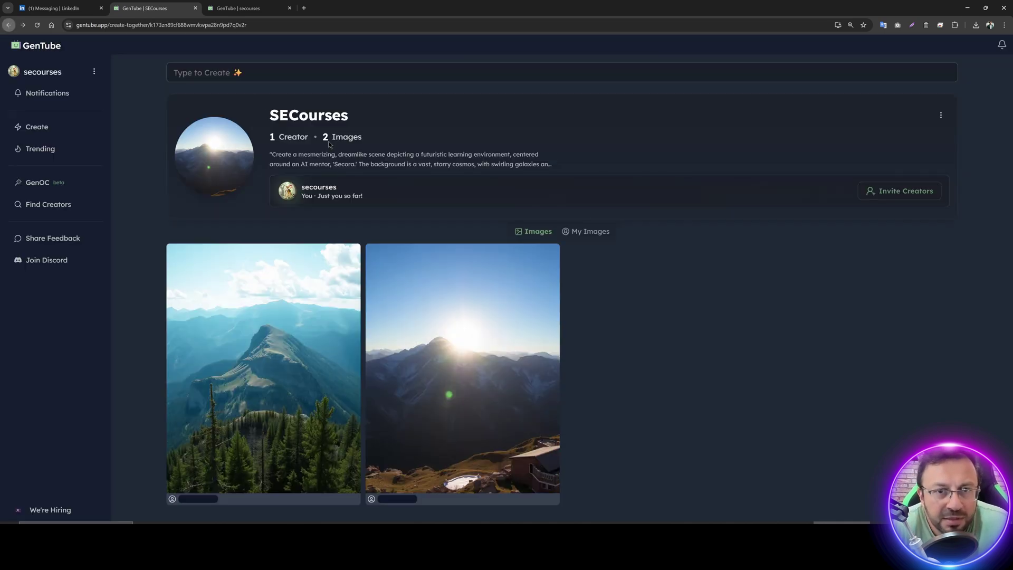
Step: Start a new original character in GenOC and name it "SECourses"
{"action": "left_click", "coordinate": [41, 188]}
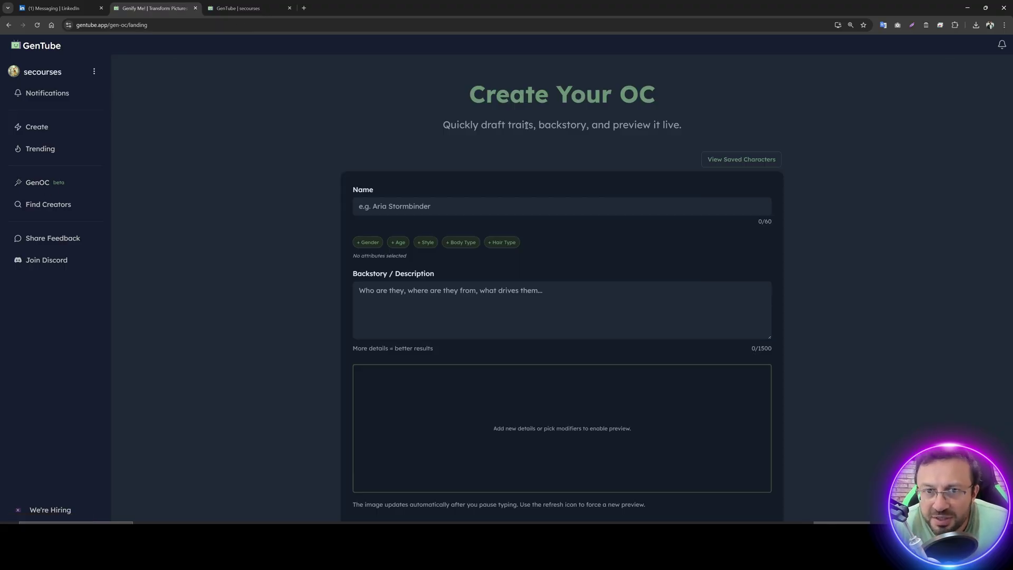
{"action": "left_click", "coordinate": [442, 198]}
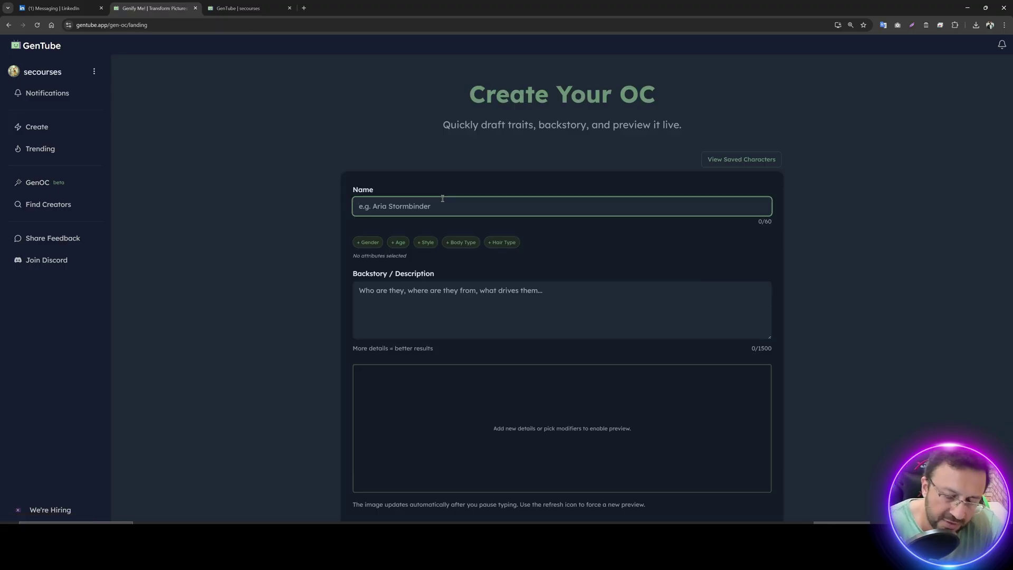
{"action": "type", "text": "SECours"}
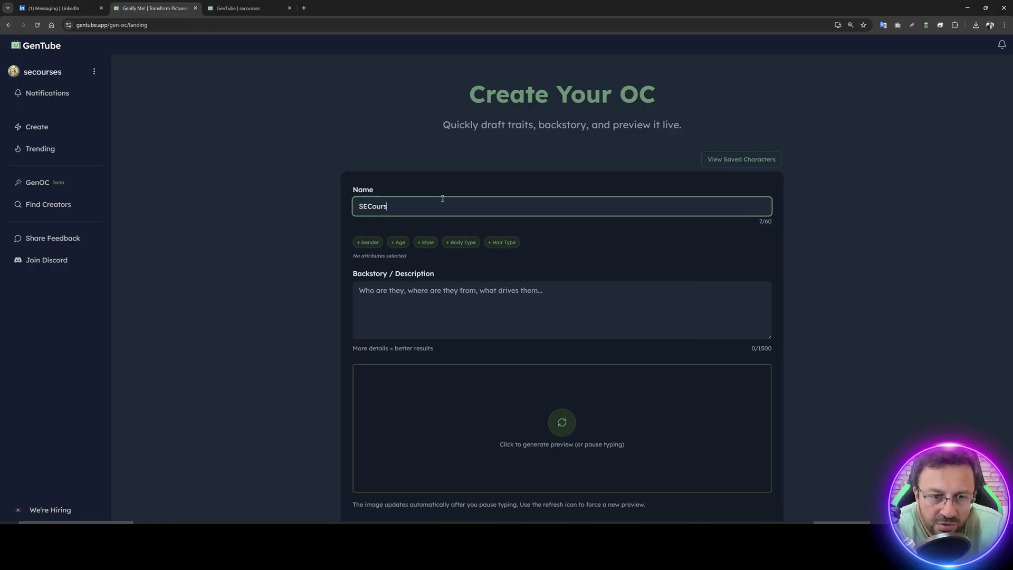
{"action": "type", "text": "es"}
Step: Set the character's gender to Male and age to Middle-aged
{"action": "left_click", "coordinate": [366, 243]}
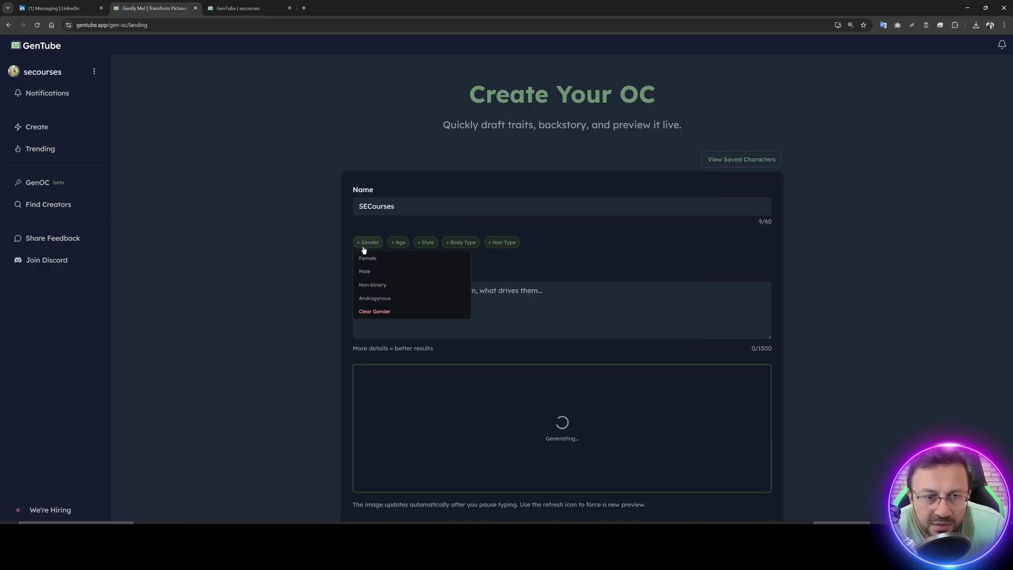
{"action": "left_click", "coordinate": [389, 271]}
{"action": "left_click", "coordinate": [399, 242]}
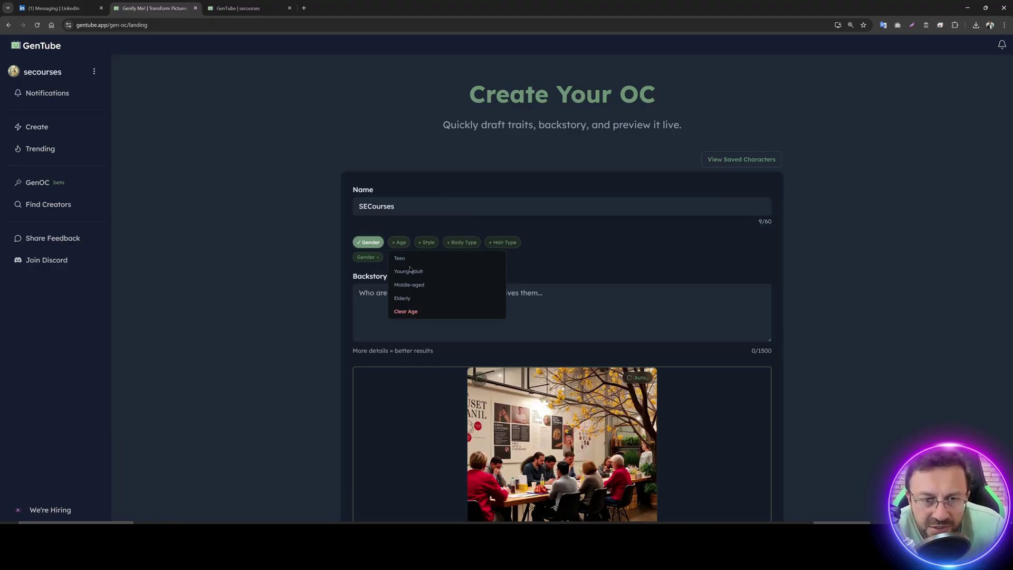
{"action": "left_click", "coordinate": [420, 297]}
Step: Look through the Style, Body Type and Hair Type options without choosing any
{"action": "left_click", "coordinate": [428, 243]}
{"action": "scroll", "coordinate": [431, 246], "scroll_direction": "down", "scroll_amount": 2}
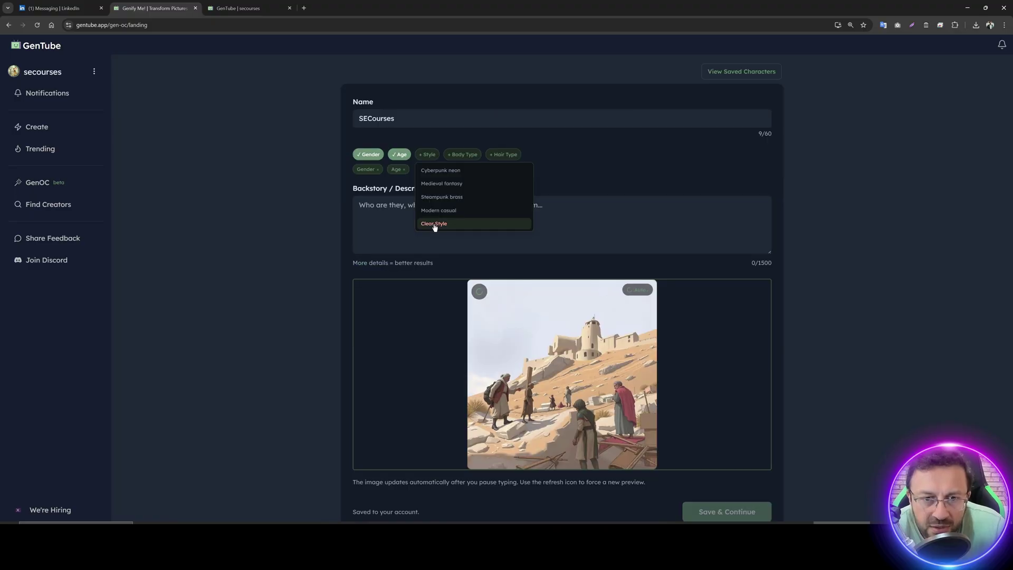
{"action": "scroll", "coordinate": [601, 230], "scroll_direction": "up", "scroll_amount": 2}
{"action": "left_click", "coordinate": [464, 233]}
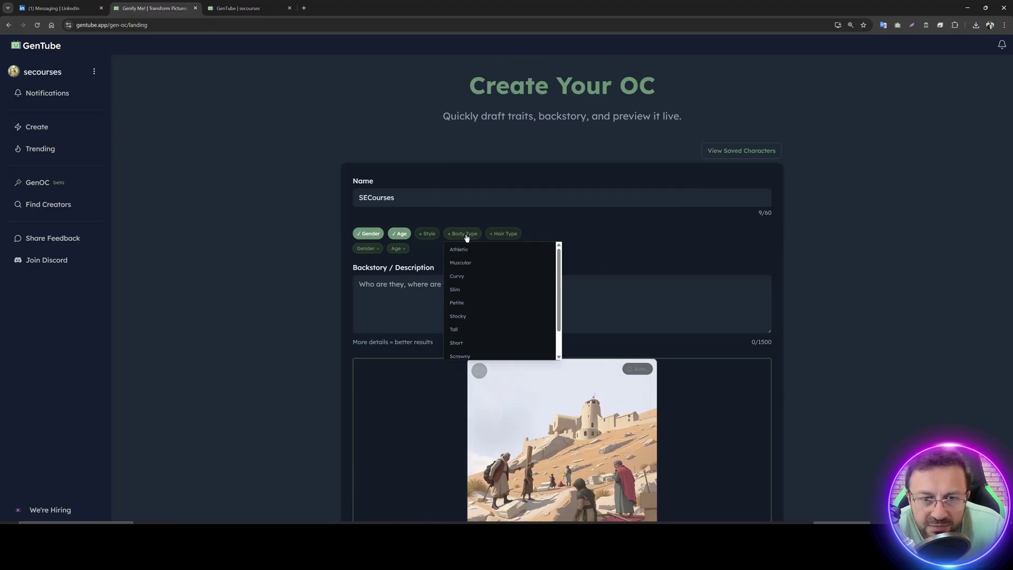
{"action": "left_click", "coordinate": [506, 234]}
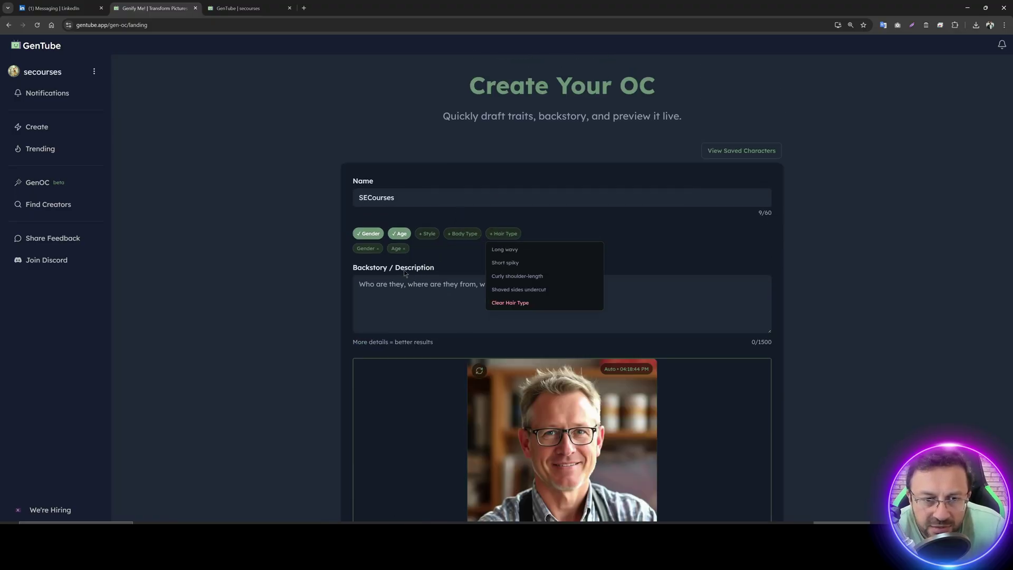
Step: Enter the character's backstory "He is a very advanced PhD having computer engineer scientist teaching AI"
{"action": "left_click", "coordinate": [398, 286]}
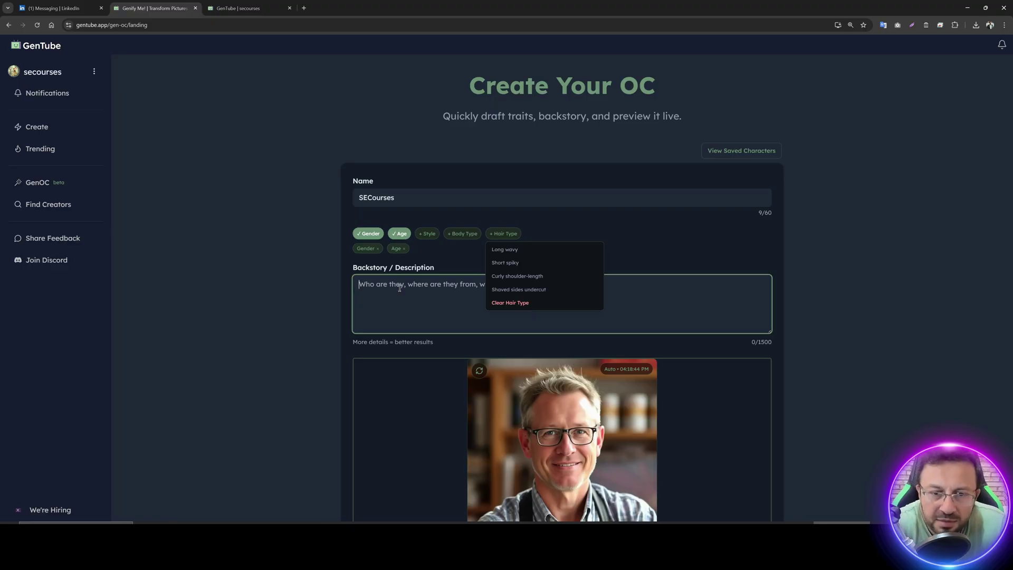
{"action": "type", "text": "He is a very advanced Phd"}
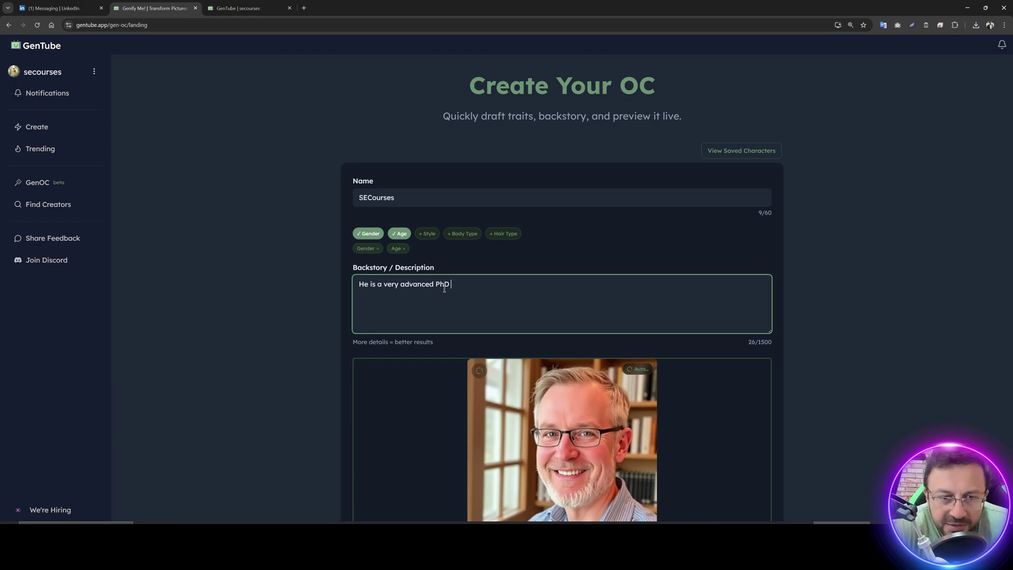
{"action": "type", "text": "ha"}
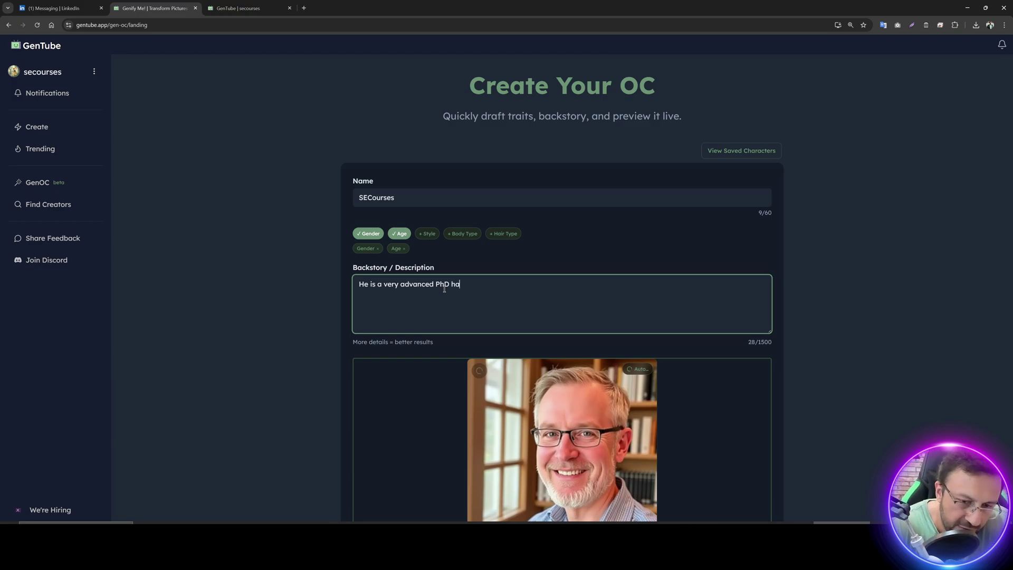
{"action": "type", "text": "ving computer engine"}
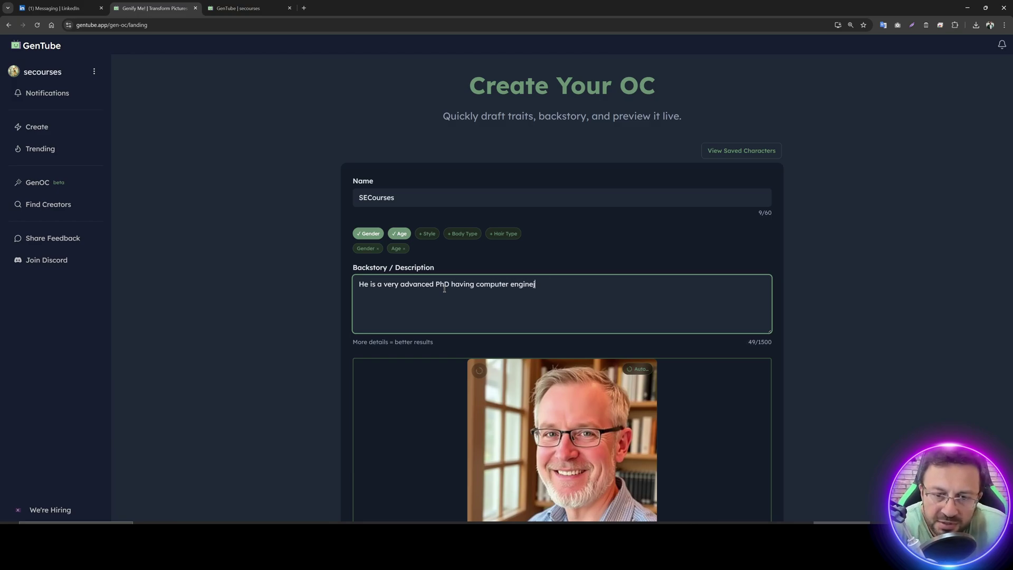
{"action": "type", "text": "er scienn"}
{"action": "type", "text": "ist teaching AI"}
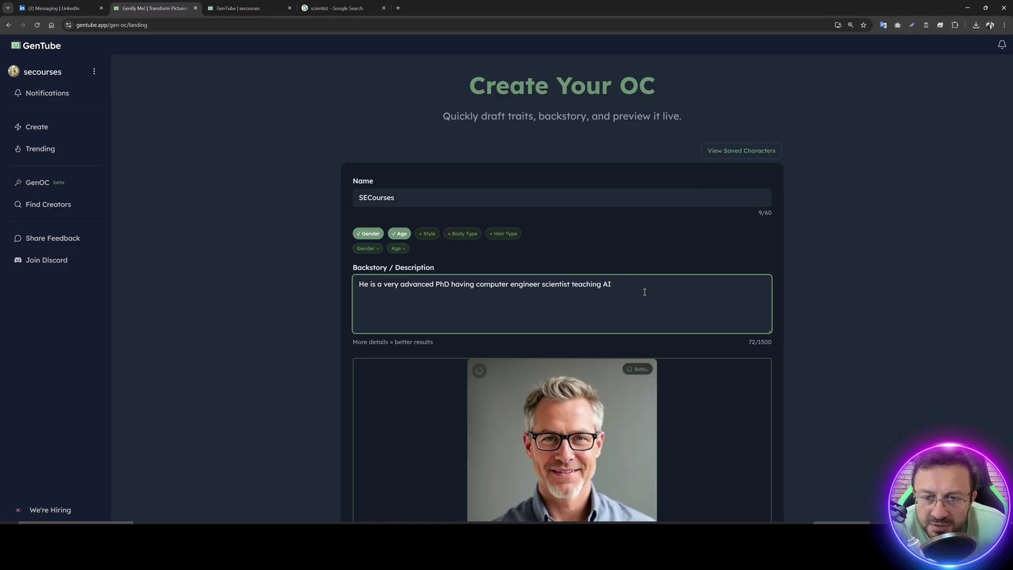
Step: Regenerate the character's preview image twice and save the character
{"action": "scroll", "coordinate": [645, 292], "scroll_direction": "down", "scroll_amount": 2}
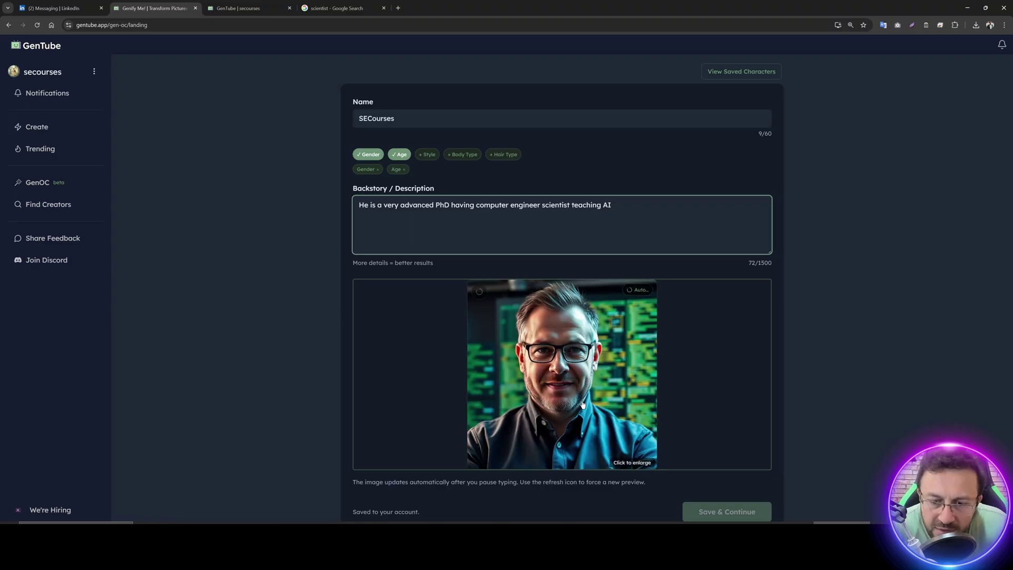
{"action": "left_click", "coordinate": [479, 291]}
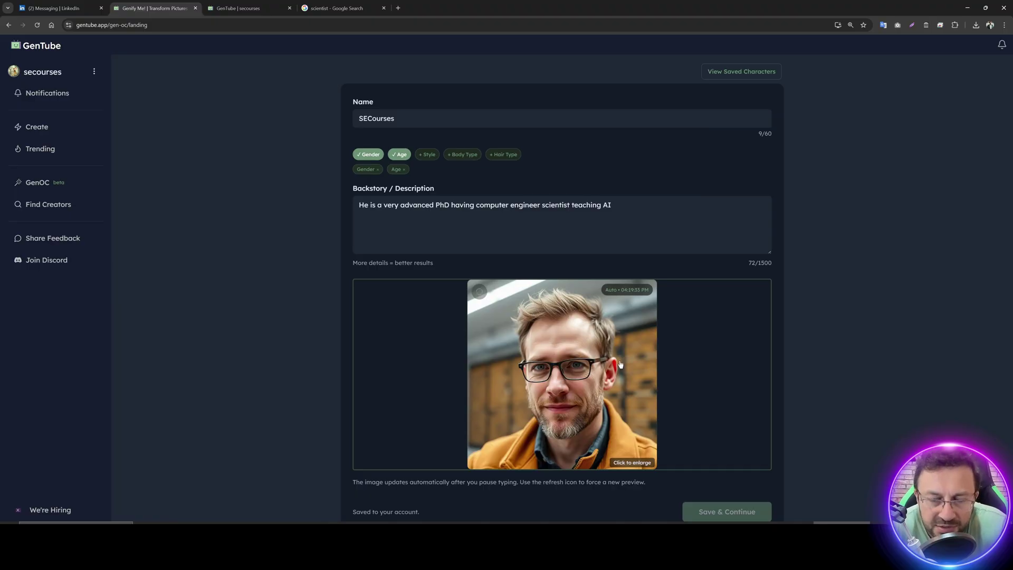
{"action": "left_click", "coordinate": [479, 291]}
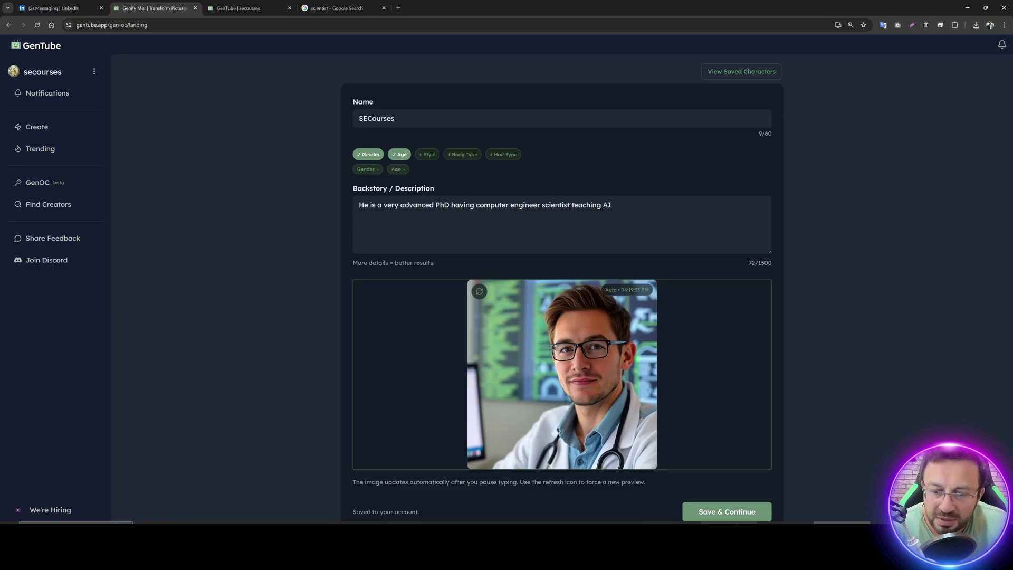
{"action": "left_click", "coordinate": [733, 512]}
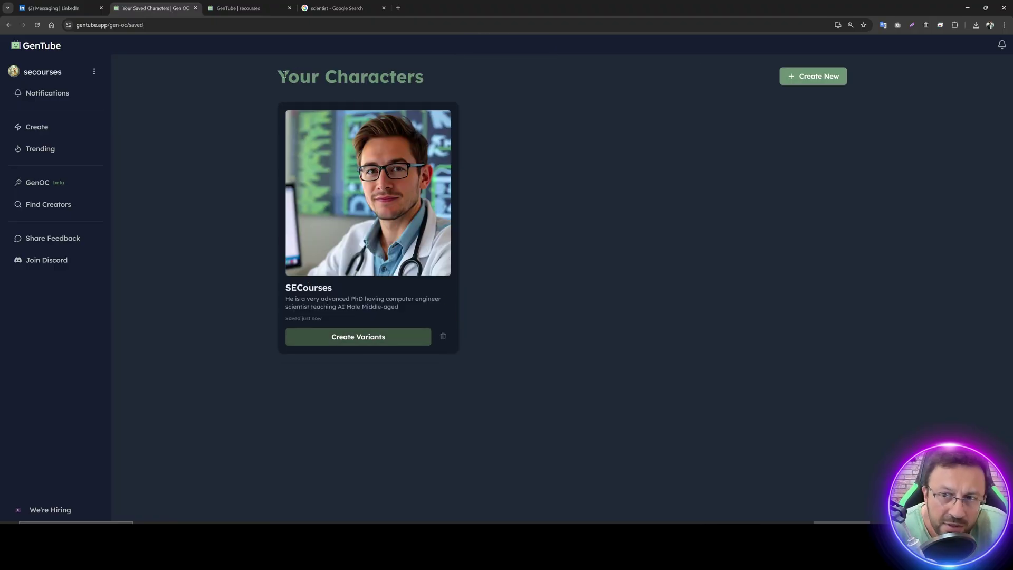
Step: Open variant creation for the saved SECourses character and review the form's modifiers, details field and preview area
{"action": "left_click", "coordinate": [365, 338]}
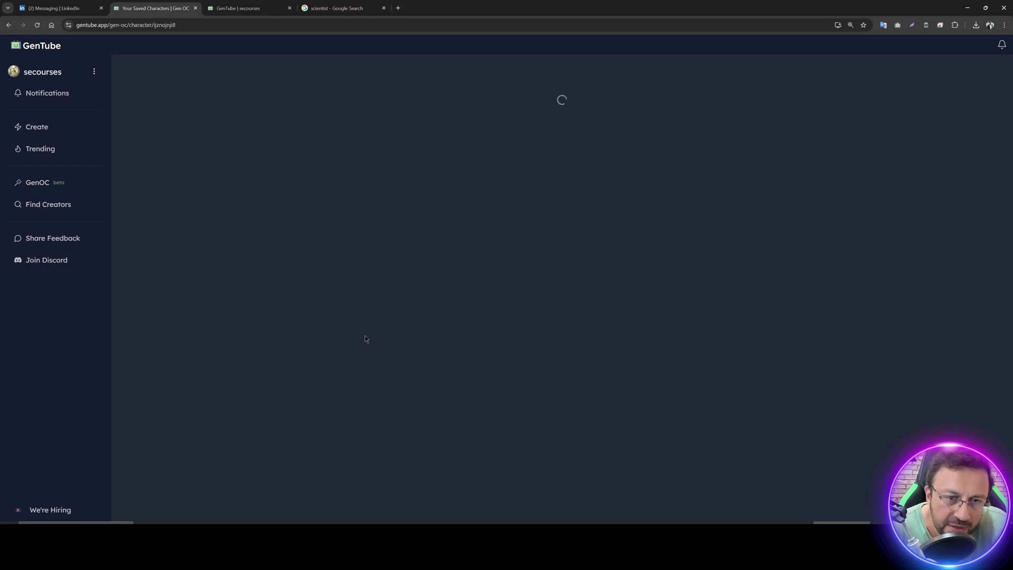
{"action": "scroll", "coordinate": [373, 376], "scroll_direction": "down", "scroll_amount": 3}
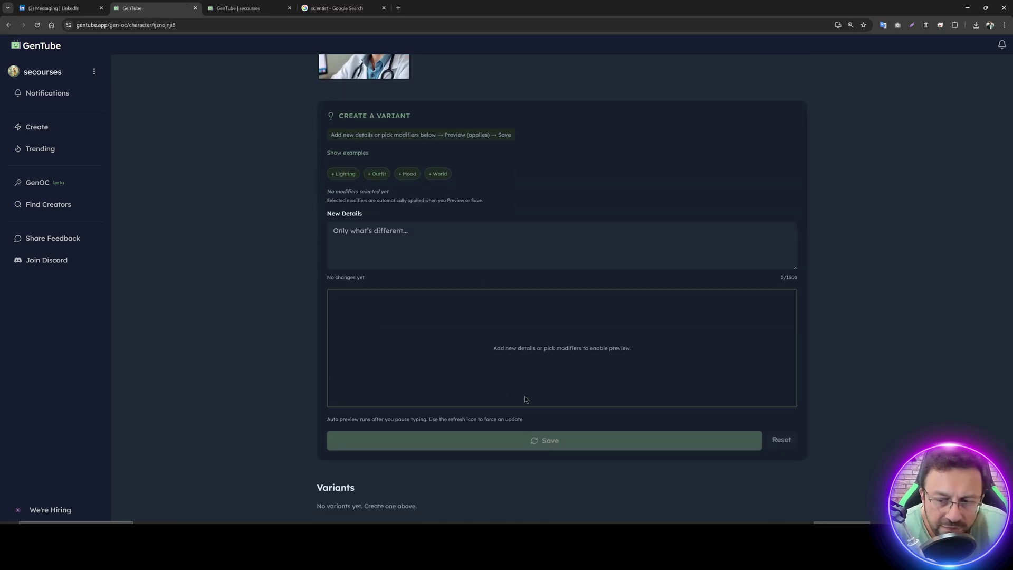
{"action": "scroll", "coordinate": [524, 396], "scroll_direction": "up", "scroll_amount": 2}
{"action": "left_click", "coordinate": [391, 323]}
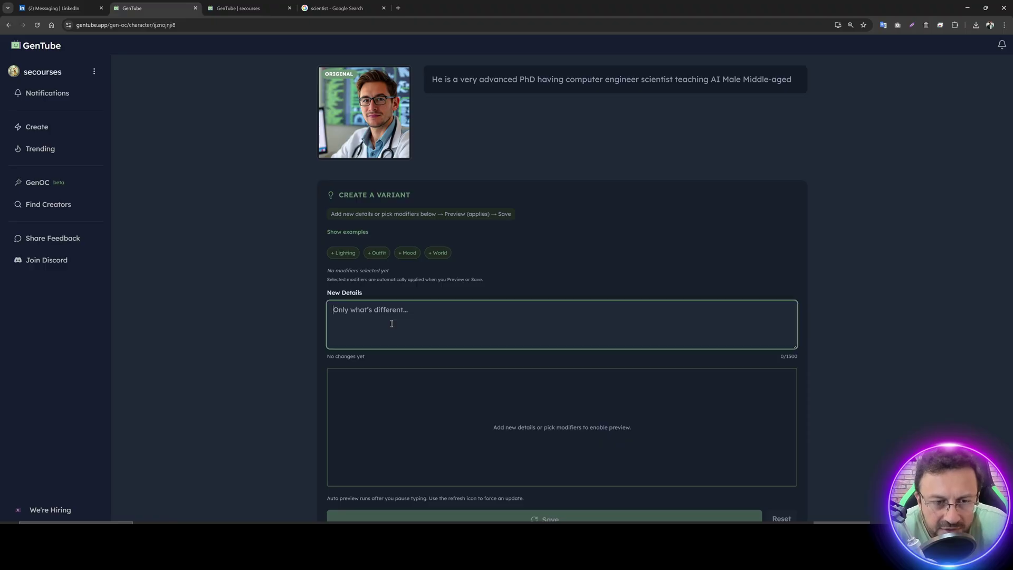
{"action": "scroll", "coordinate": [388, 321], "scroll_direction": "up", "scroll_amount": 2}
{"action": "scroll", "coordinate": [378, 294], "scroll_direction": "down", "scroll_amount": 3}
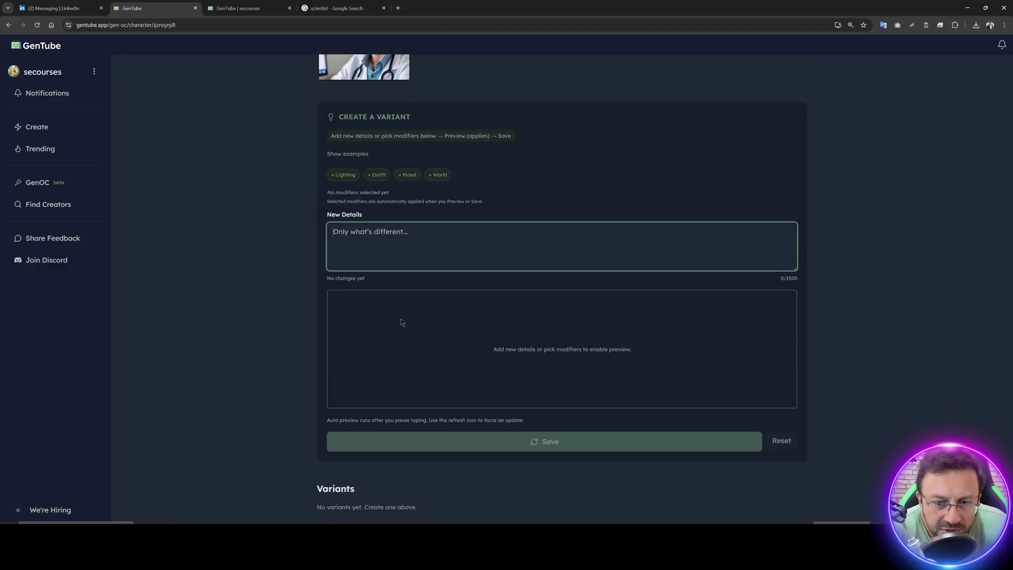
{"action": "left_click_drag", "start_coordinate": [506, 349], "coordinate": [639, 353]}
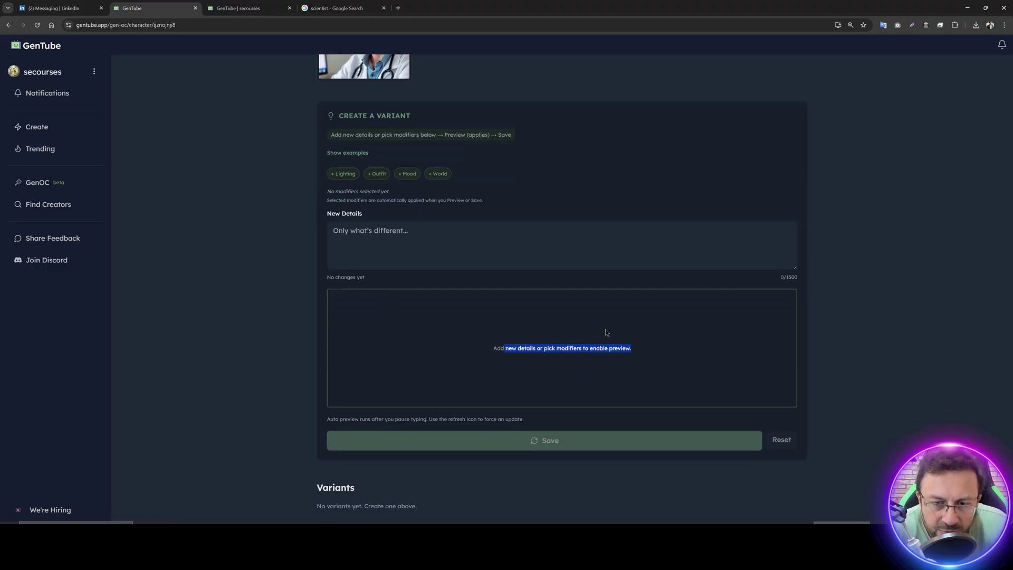
Step: Enter the variant's new details "He owns a youtube channel where he teaches AI to the masses." and save the variant
{"action": "left_click", "coordinate": [446, 242]}
{"action": "type", "text": "He i"}
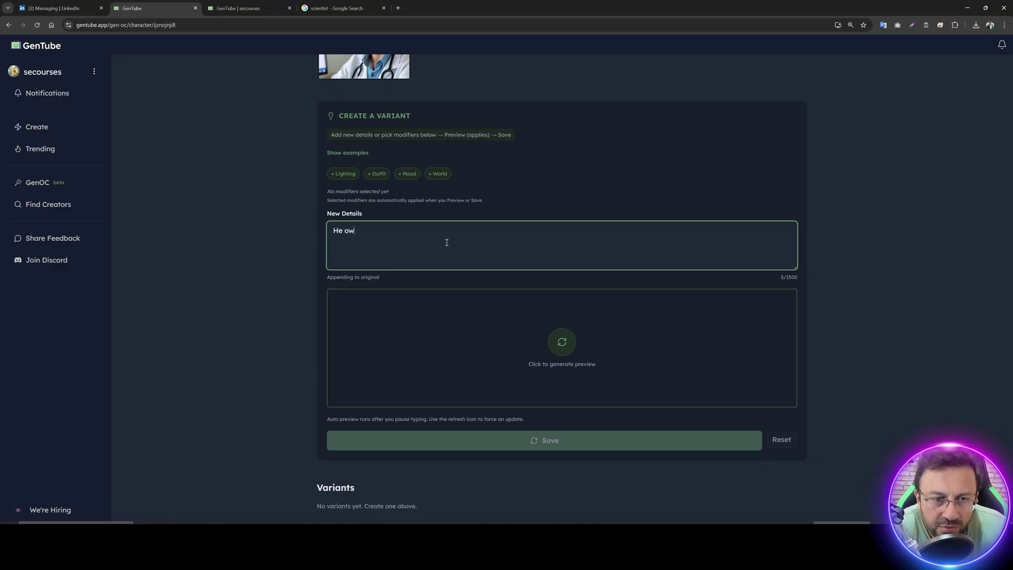
{"action": "type", "text": "wns a youtube chann"}
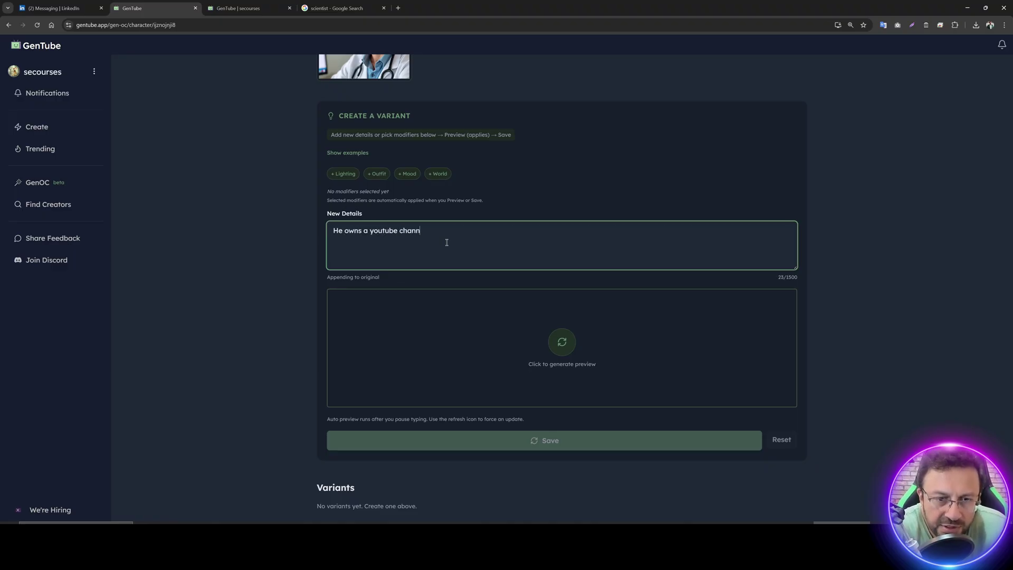
{"action": "type", "text": "el where he teacheds"}
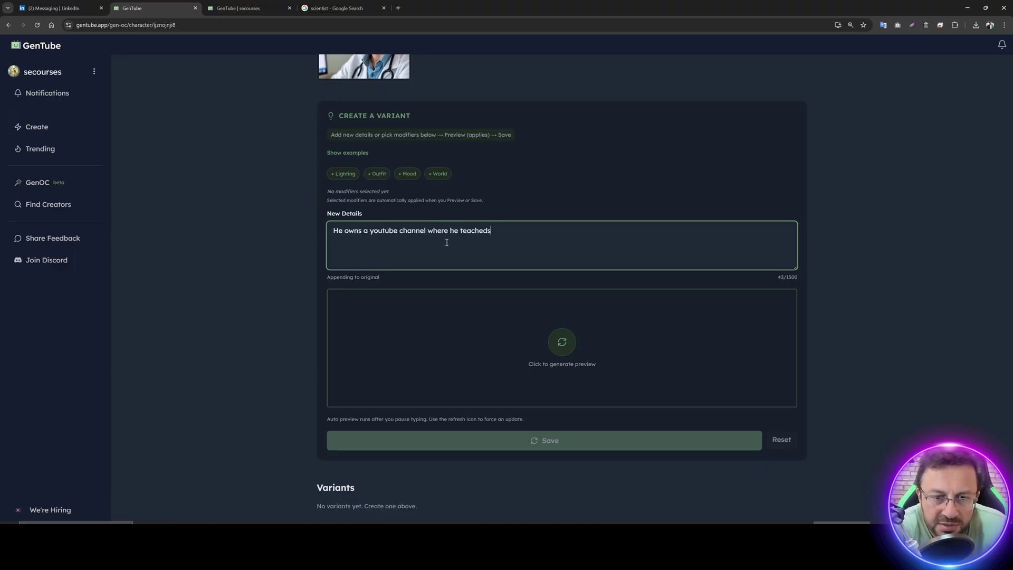
{"action": "key", "text": "BackSpace"}
{"action": "key", "text": "BackSpace"}
{"action": "type", "text": "s AI to the masses."}
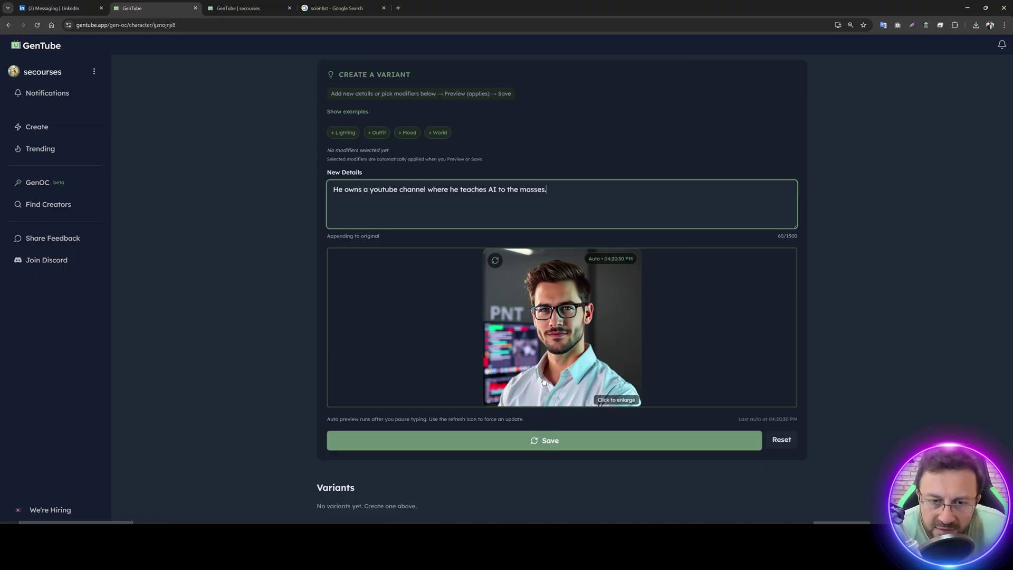
{"action": "left_click", "coordinate": [548, 449]}
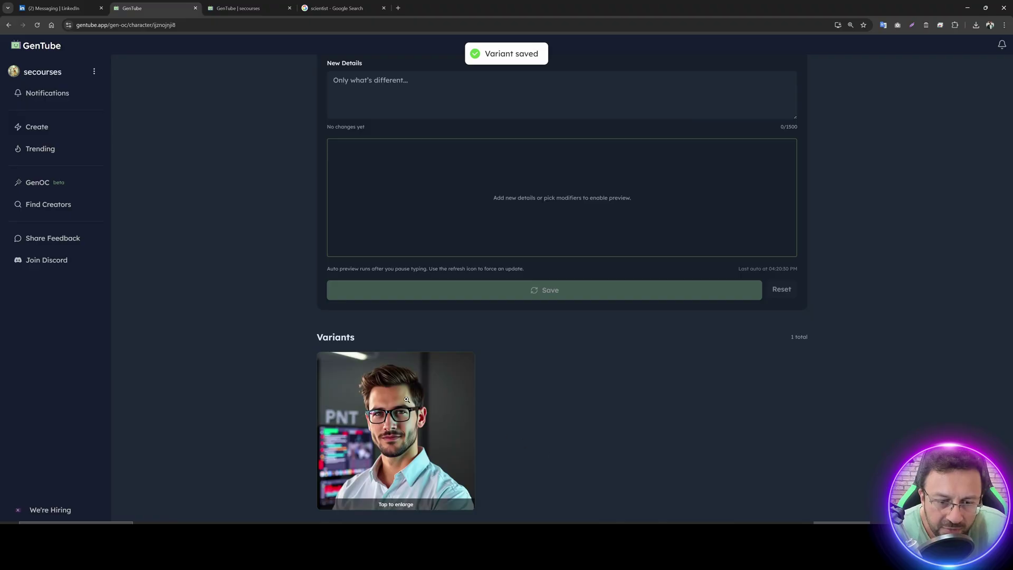
Step: Look at the original character, the blank GenOC form, and the profile's spotlight, creates and channels
{"action": "scroll", "coordinate": [432, 451], "scroll_direction": "up", "scroll_amount": 6}
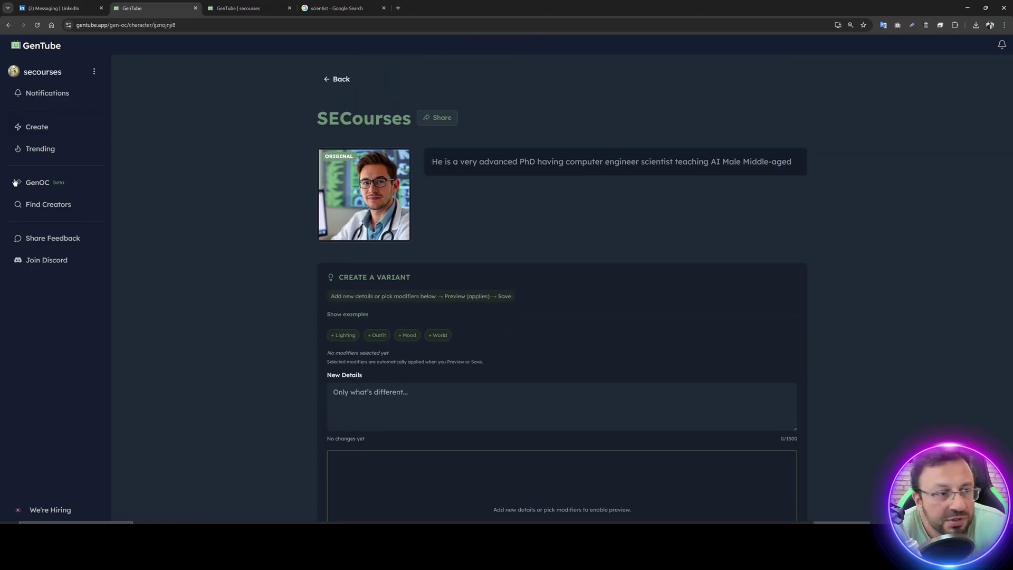
{"action": "left_click", "coordinate": [47, 185]}
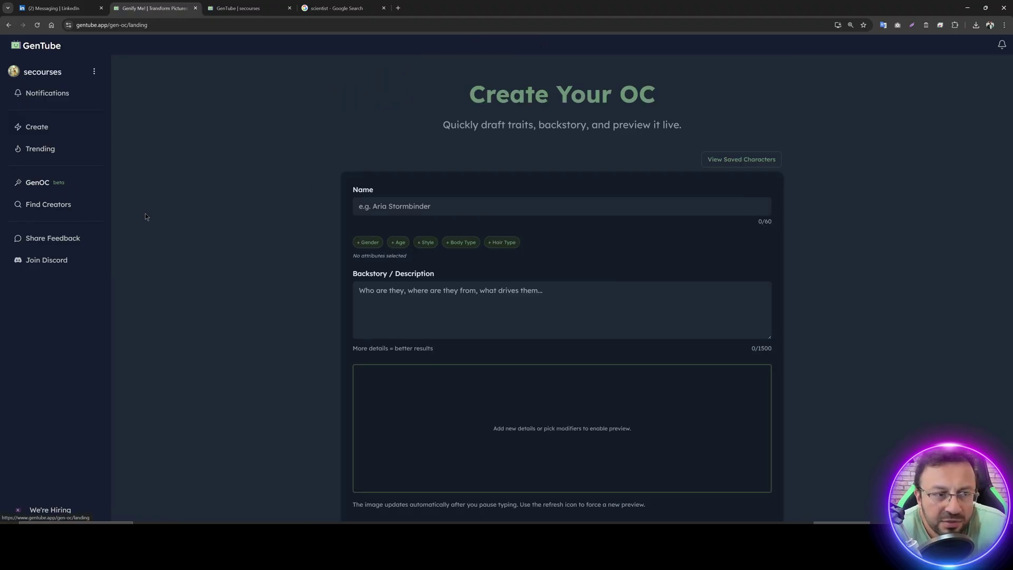
{"action": "left_click", "coordinate": [44, 72]}
{"action": "scroll", "coordinate": [190, 208], "scroll_direction": "down", "scroll_amount": 2}
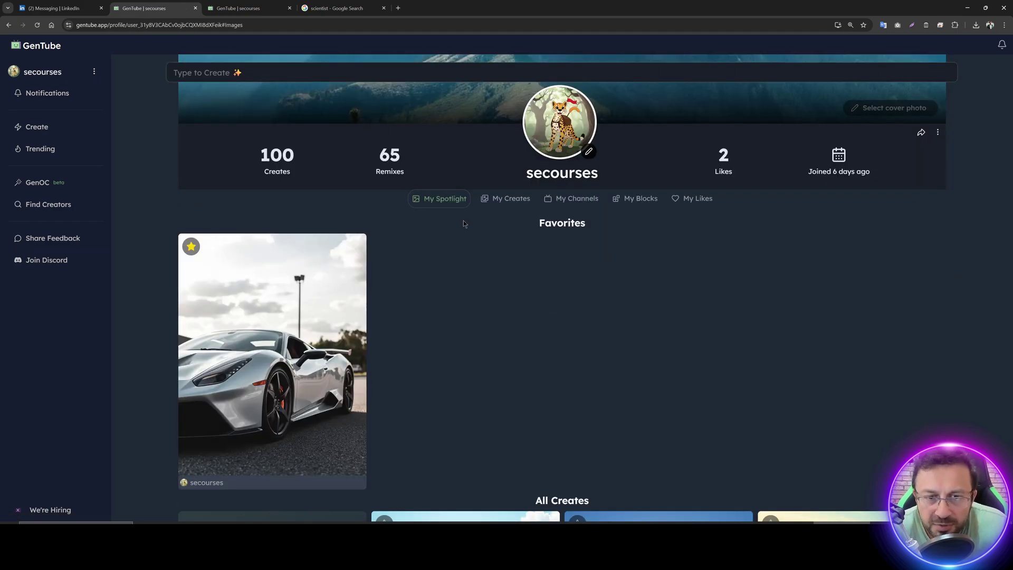
{"action": "left_click", "coordinate": [498, 203]}
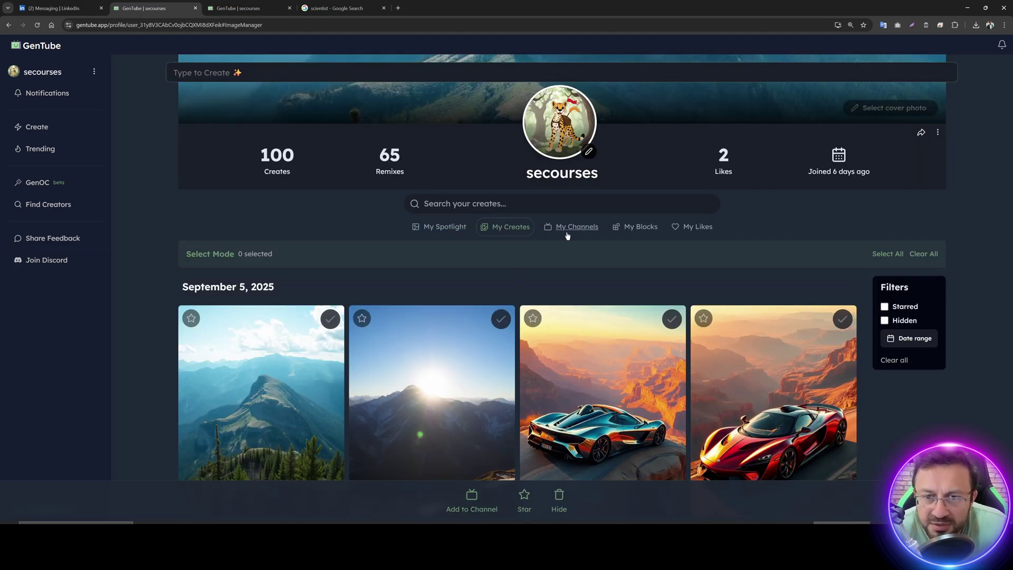
{"action": "left_click", "coordinate": [565, 231]}
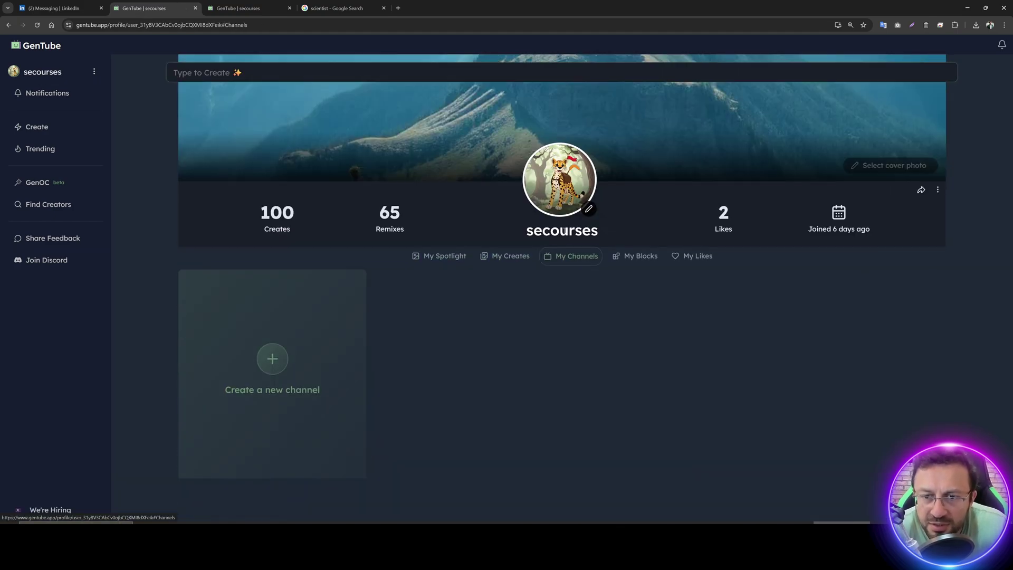
Step: Start a new block in the profile with the category Place and the name "Mountain views"
{"action": "left_click", "coordinate": [622, 260]}
{"action": "left_click", "coordinate": [209, 358]}
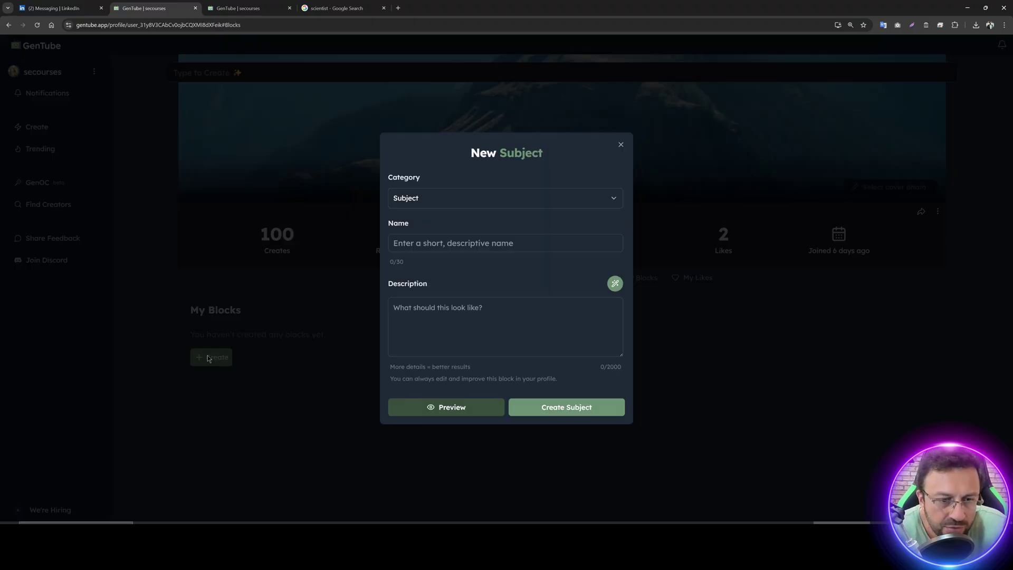
{"action": "left_click", "coordinate": [466, 203]}
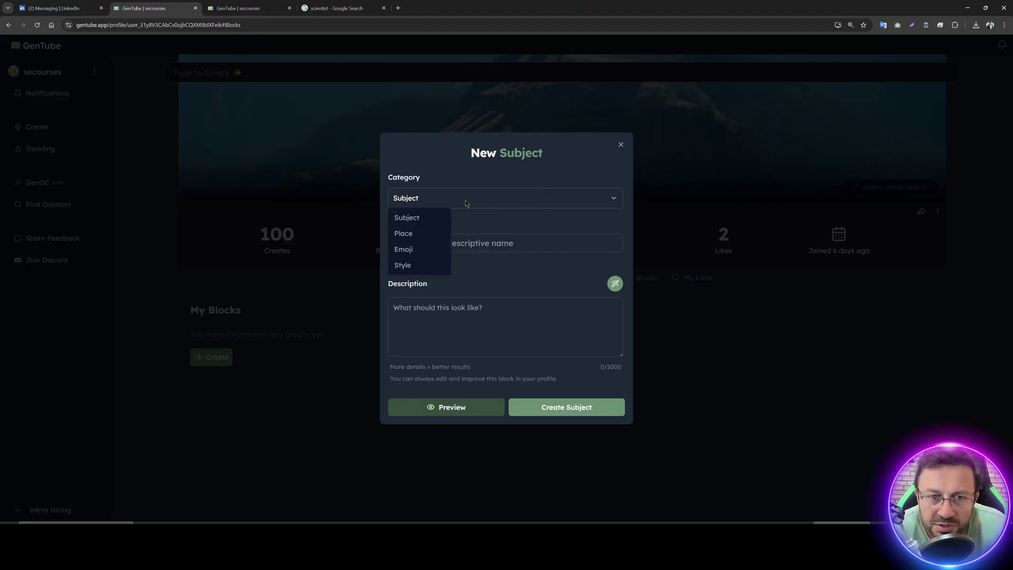
{"action": "left_click", "coordinate": [425, 235]}
{"action": "left_click", "coordinate": [436, 242]}
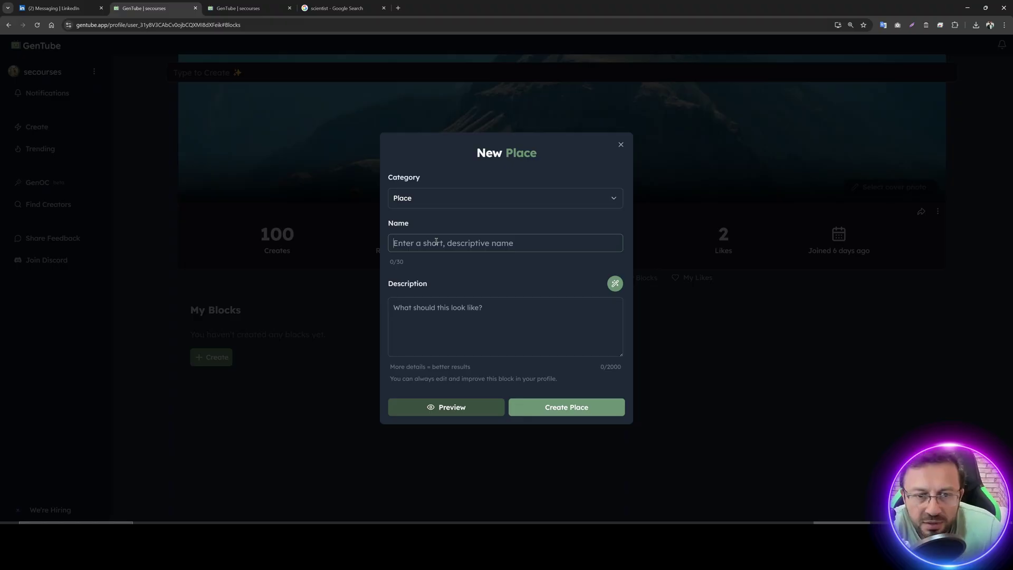
{"action": "type", "text": "Mountain views"}
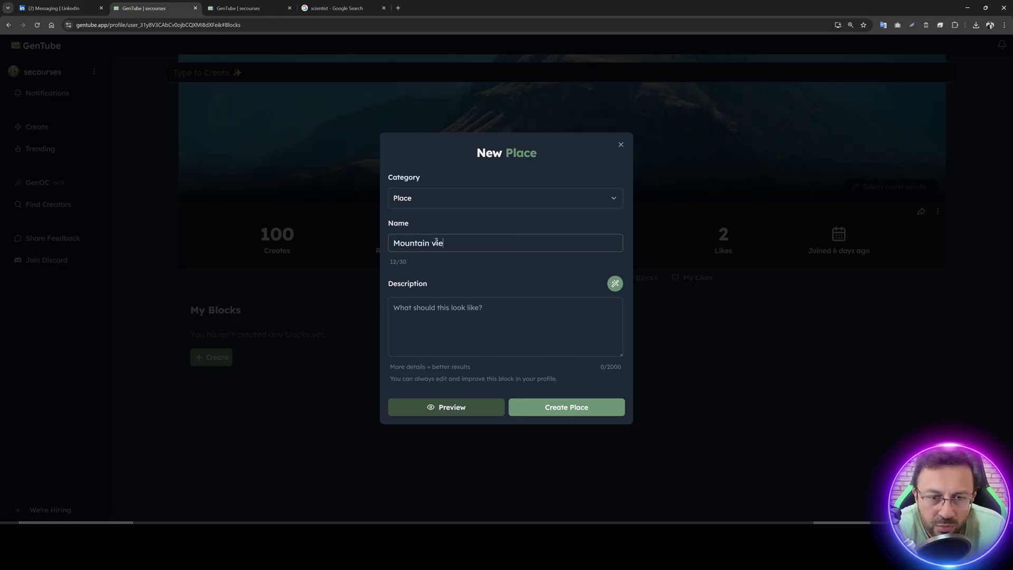
Step: Enter "Amazing mountain views" as the new place's description
{"action": "left_click", "coordinate": [471, 317]}
{"action": "type", "text": "Amazing mountai"}
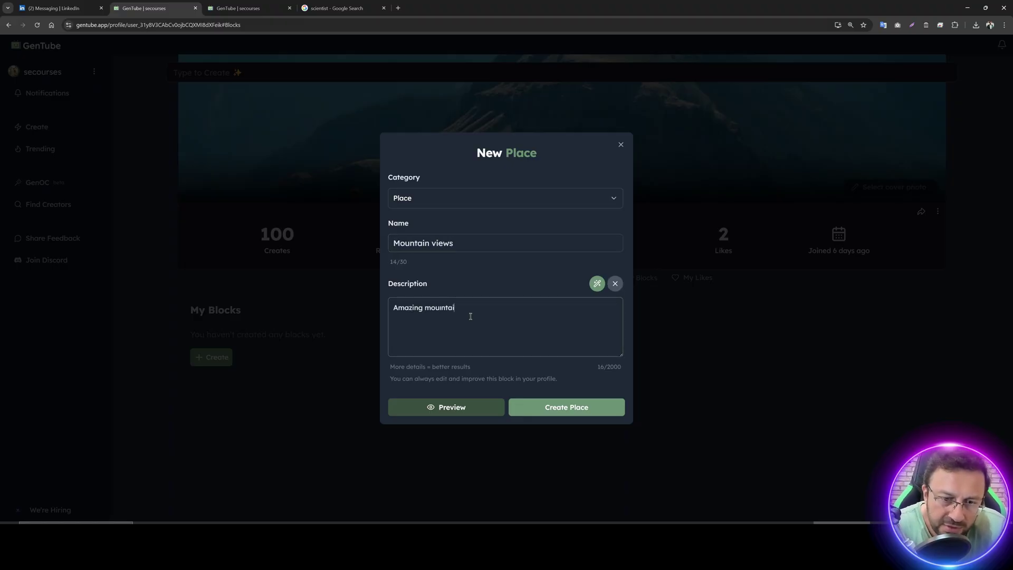
{"action": "key", "text": "BackSpace"}
{"action": "key", "text": "BackSpace"}
{"action": "type", "text": "ain views"}
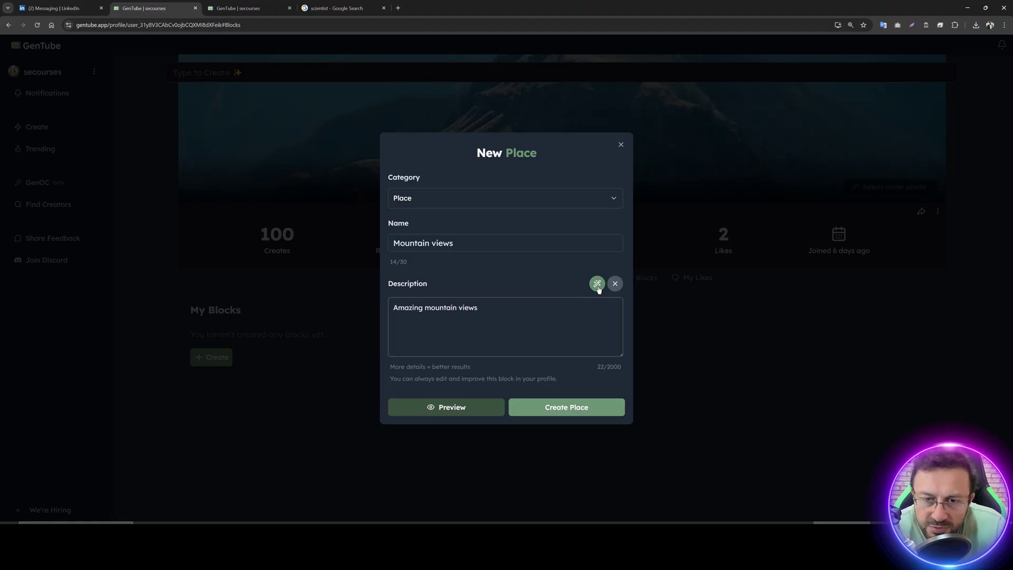
Step: Create the "Mountain views" place block, generate a first image with it, and regenerate the image three times
{"action": "left_click", "coordinate": [576, 412]}
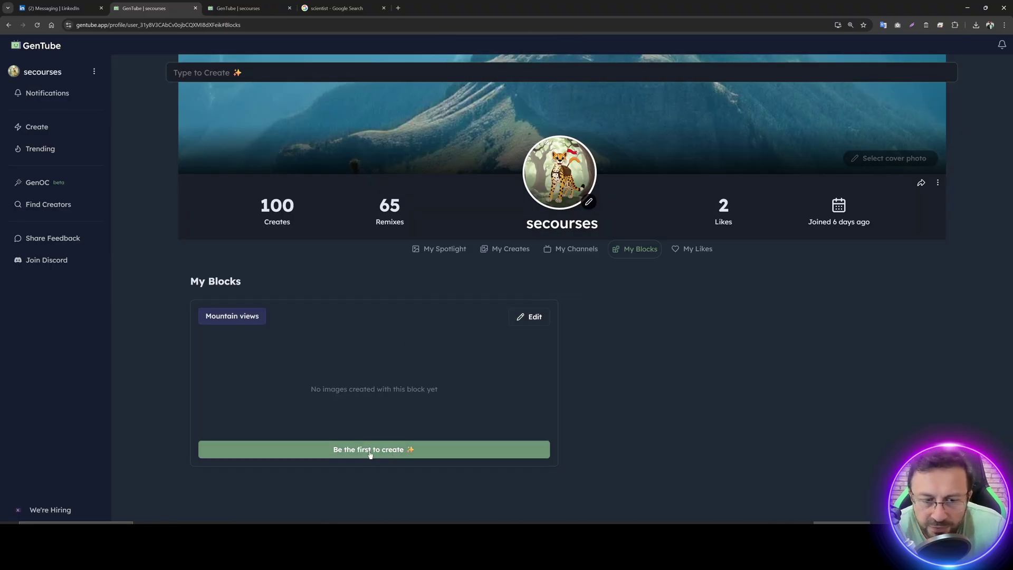
{"action": "left_click", "coordinate": [370, 451]}
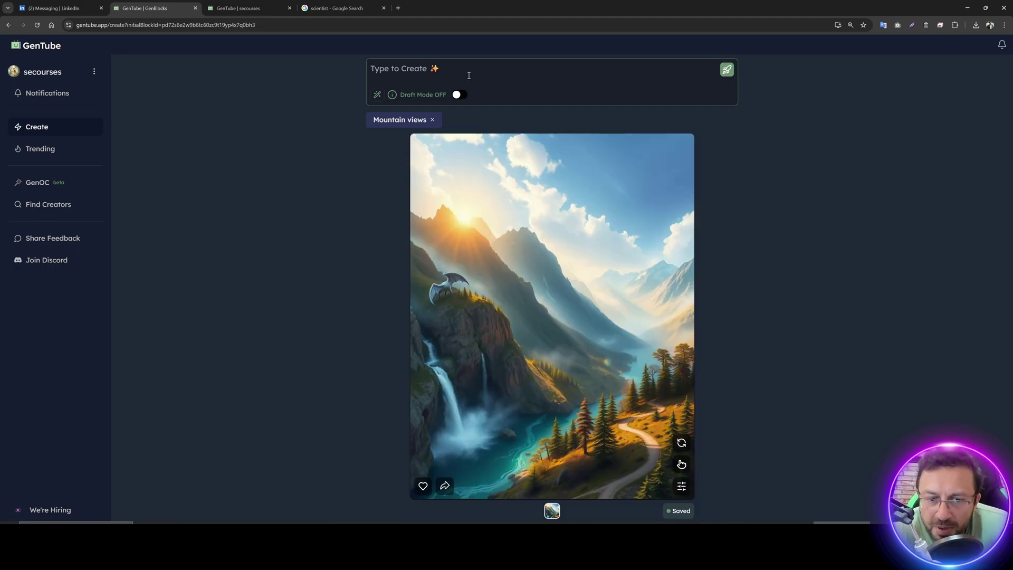
{"action": "left_click", "coordinate": [683, 445]}
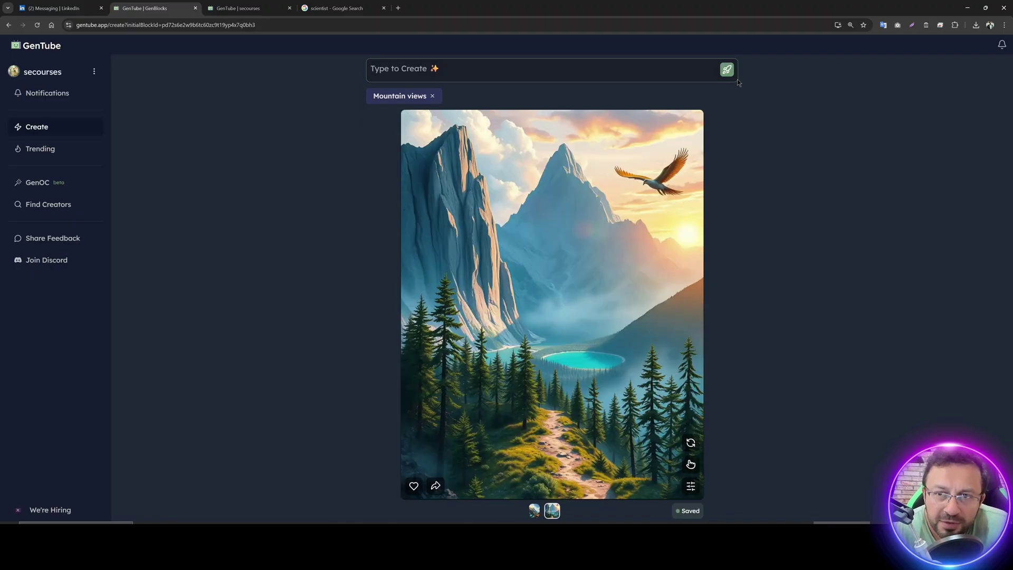
{"action": "left_click", "coordinate": [515, 73]}
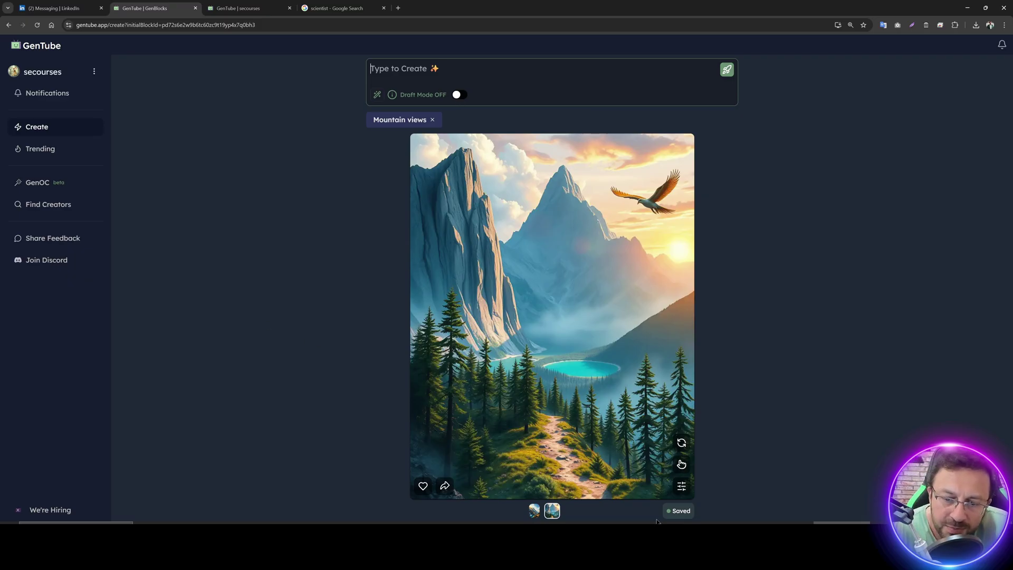
{"action": "left_click", "coordinate": [682, 442]}
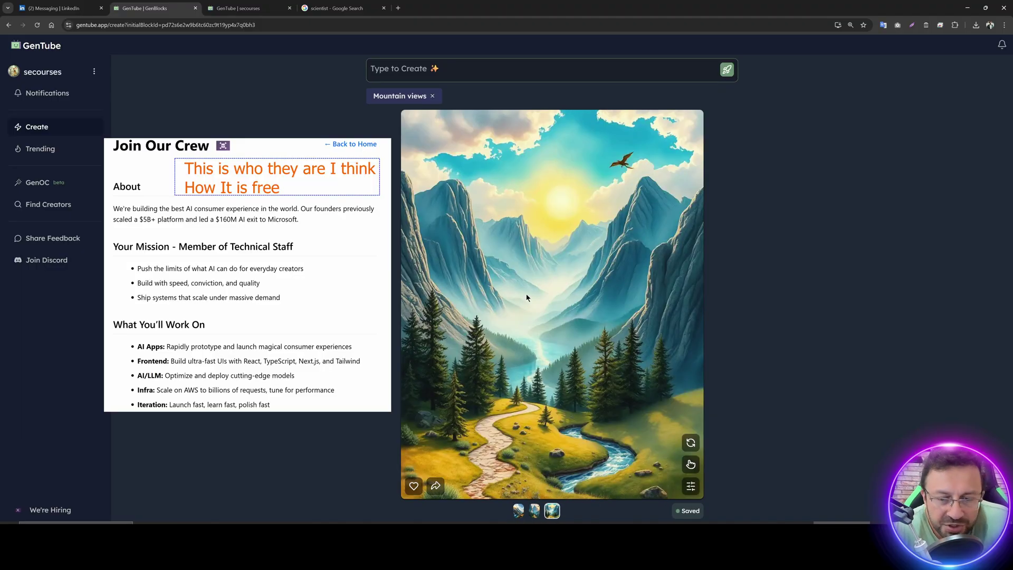
{"action": "left_click", "coordinate": [690, 443]}
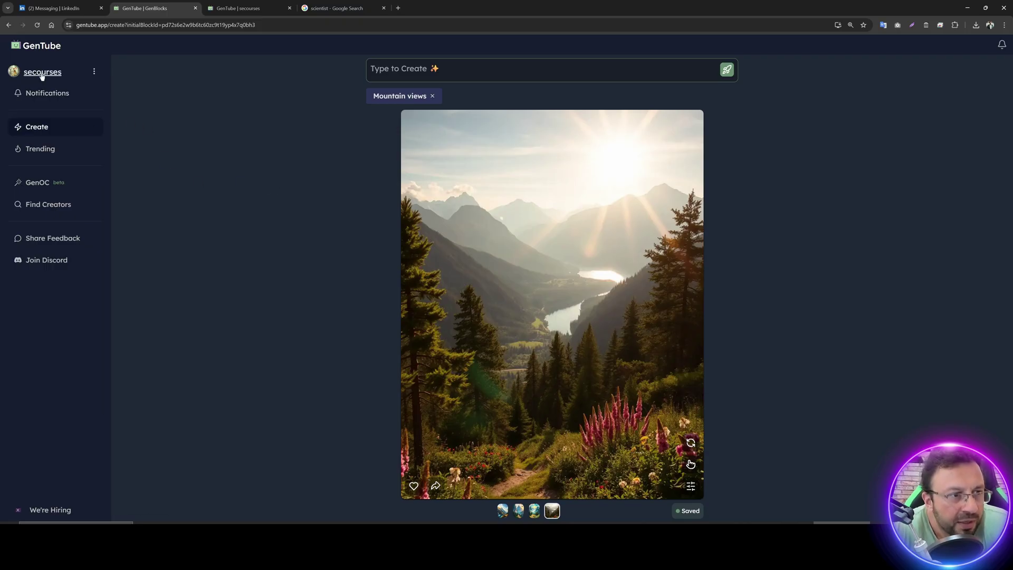
Step: Look through the profile's spotlight, including the favorites and all creates
{"action": "left_click", "coordinate": [39, 74]}
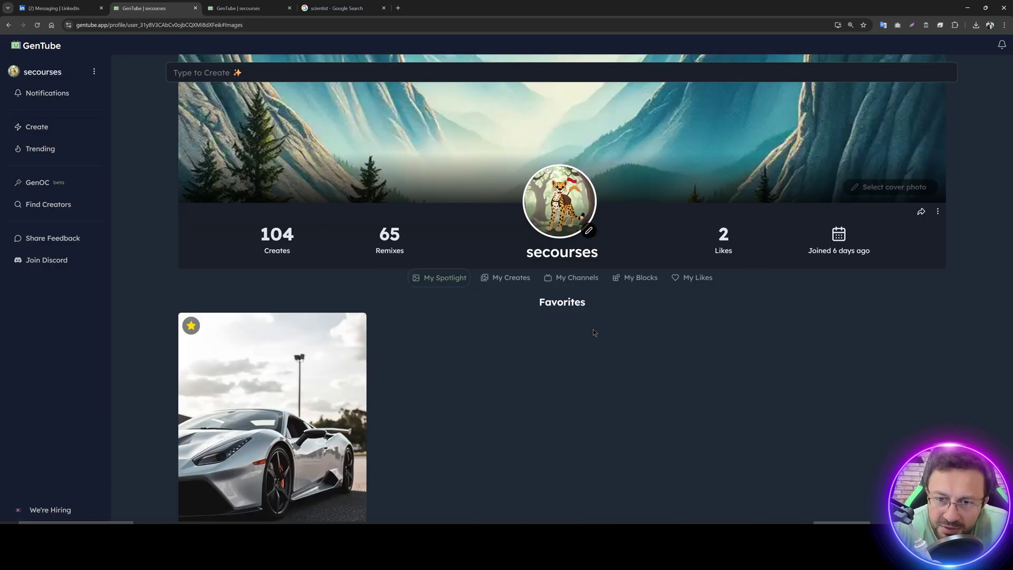
{"action": "scroll", "coordinate": [493, 346], "scroll_direction": "down", "scroll_amount": 3}
{"action": "scroll", "coordinate": [492, 345], "scroll_direction": "up", "scroll_amount": 2}
{"action": "scroll", "coordinate": [492, 345], "scroll_direction": "down", "scroll_amount": 5}
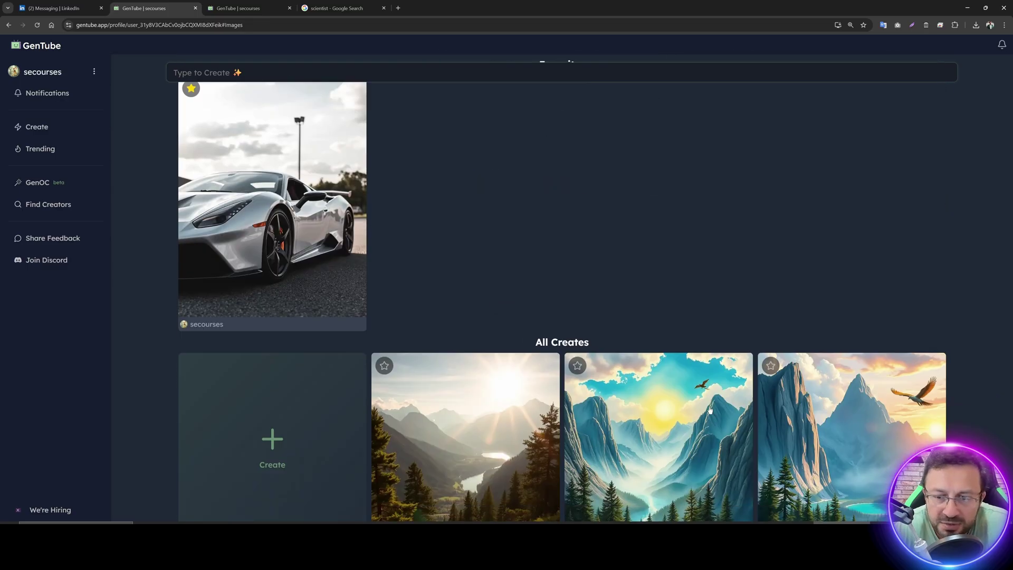
{"action": "scroll", "coordinate": [549, 301], "scroll_direction": "up", "scroll_amount": 8}
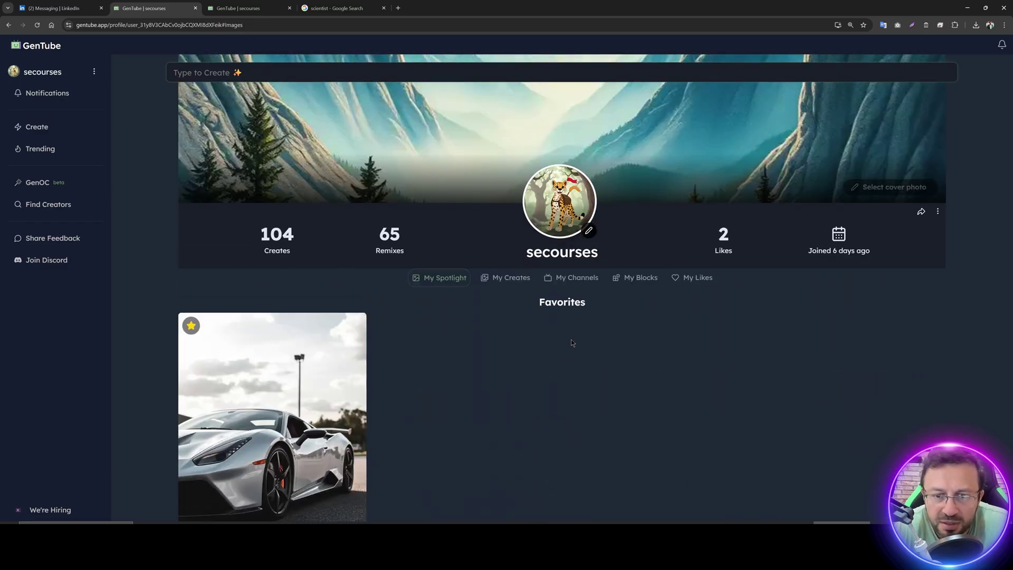
{"action": "scroll", "coordinate": [502, 288], "scroll_direction": "down", "scroll_amount": 5}
{"action": "scroll", "coordinate": [516, 378], "scroll_direction": "down", "scroll_amount": 1}
{"action": "scroll", "coordinate": [515, 295], "scroll_direction": "up", "scroll_amount": 5}
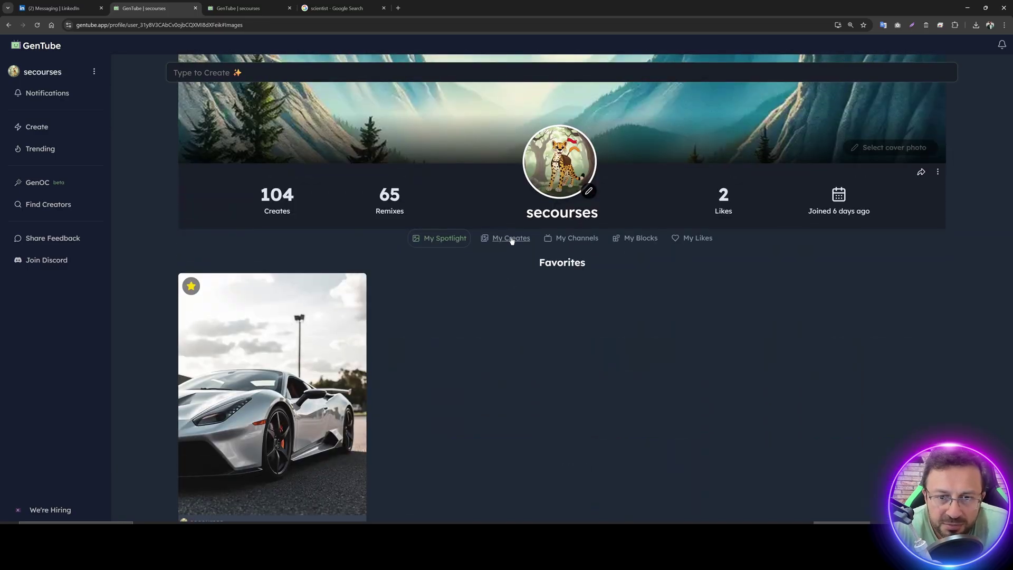
Step: Review the profile's creates, channels, blocks and likes
{"action": "left_click", "coordinate": [506, 241]}
{"action": "scroll", "coordinate": [533, 254], "scroll_direction": "down", "scroll_amount": 4}
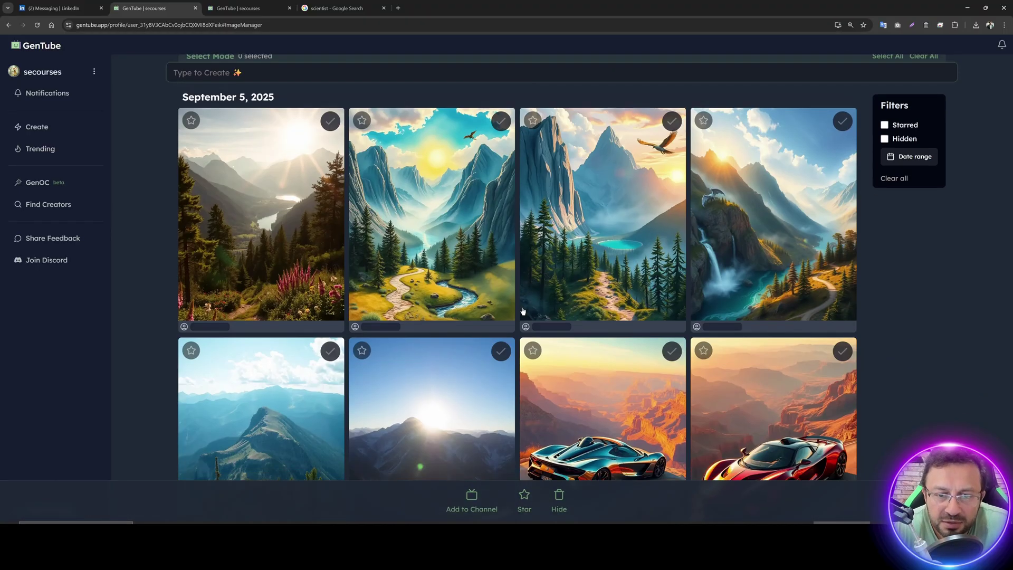
{"action": "scroll", "coordinate": [549, 264], "scroll_direction": "up", "scroll_amount": 4}
{"action": "left_click", "coordinate": [563, 267]}
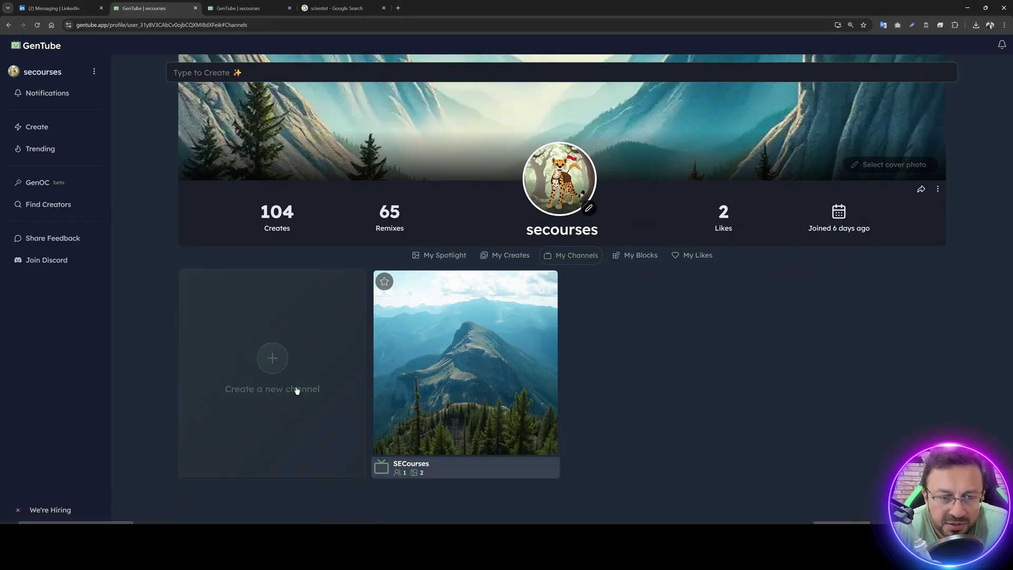
{"action": "left_click", "coordinate": [638, 254]}
{"action": "scroll", "coordinate": [494, 328], "scroll_direction": "down", "scroll_amount": 1}
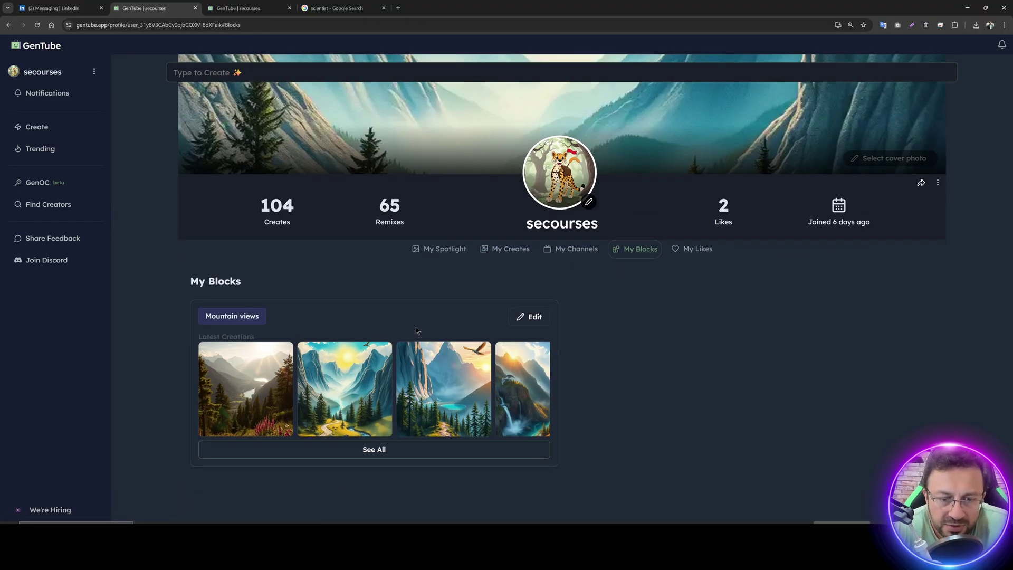
{"action": "left_click", "coordinate": [686, 249]}
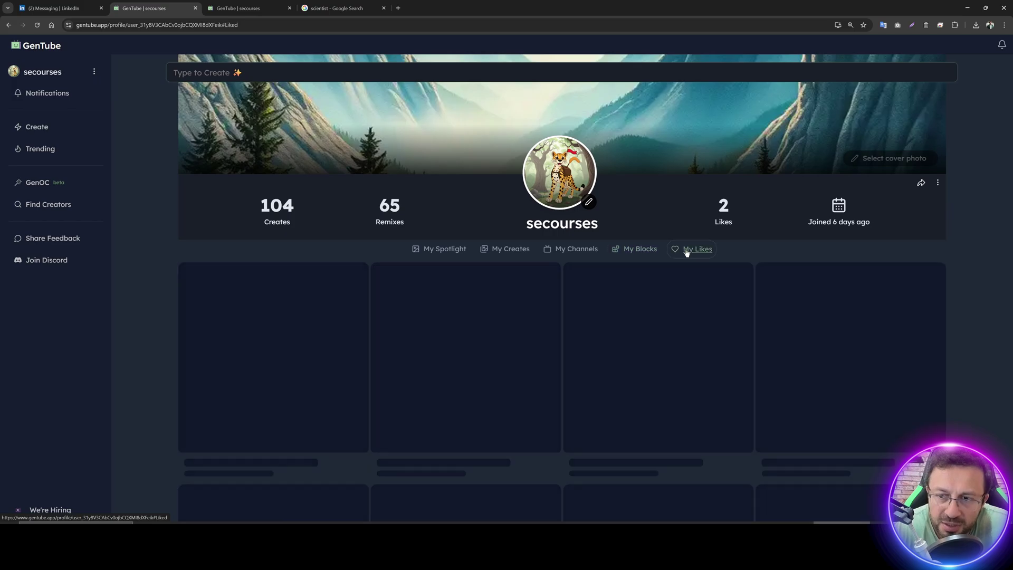
{"action": "scroll", "coordinate": [401, 426], "scroll_direction": "down", "scroll_amount": 1}
{"action": "scroll", "coordinate": [595, 460], "scroll_direction": "up", "scroll_amount": 2}
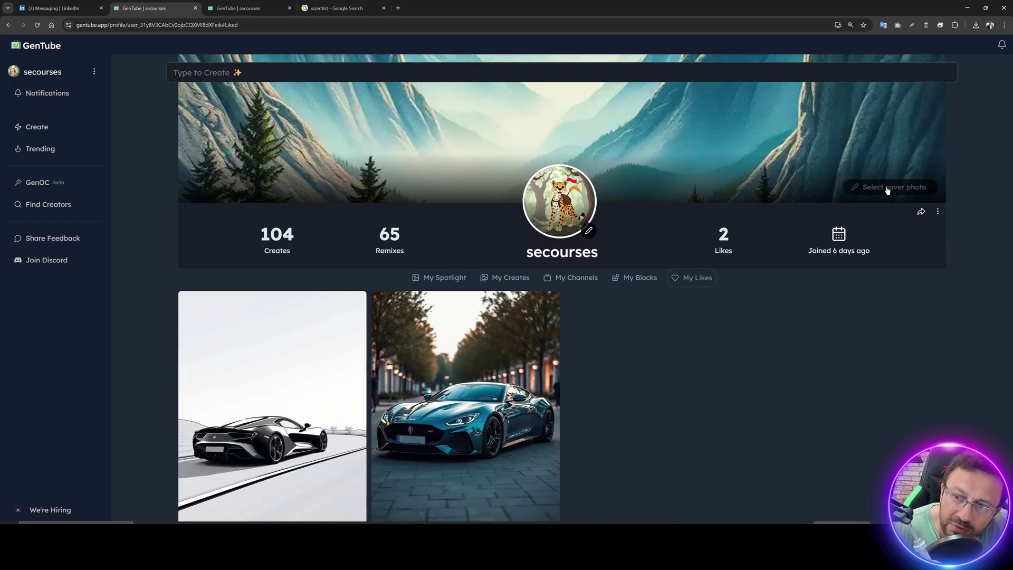
Step: Set the profile's cover photo to the image of the red sports car in the canyon and save it
{"action": "left_click", "coordinate": [880, 190]}
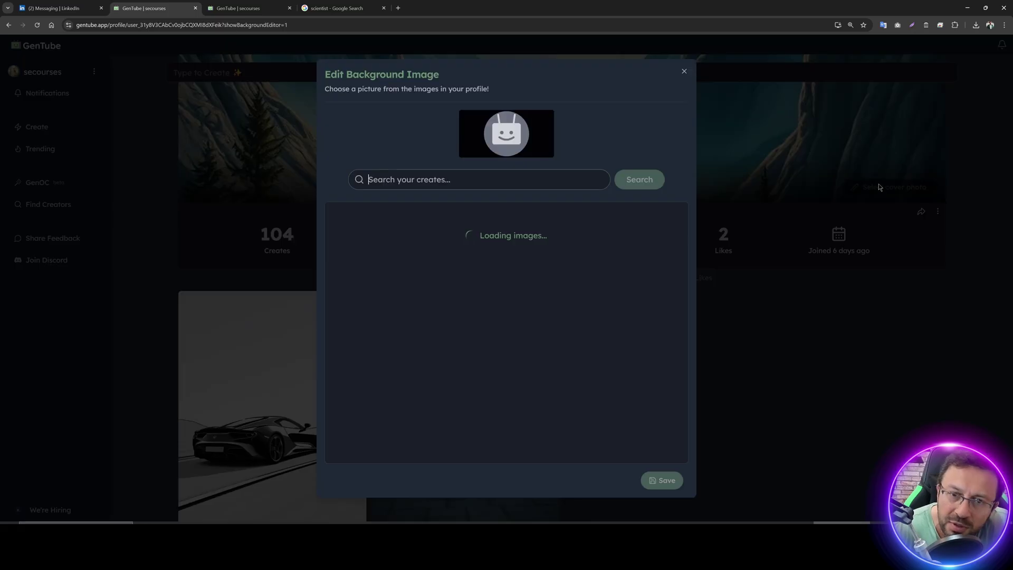
{"action": "scroll", "coordinate": [632, 290], "scroll_direction": "down", "scroll_amount": 2}
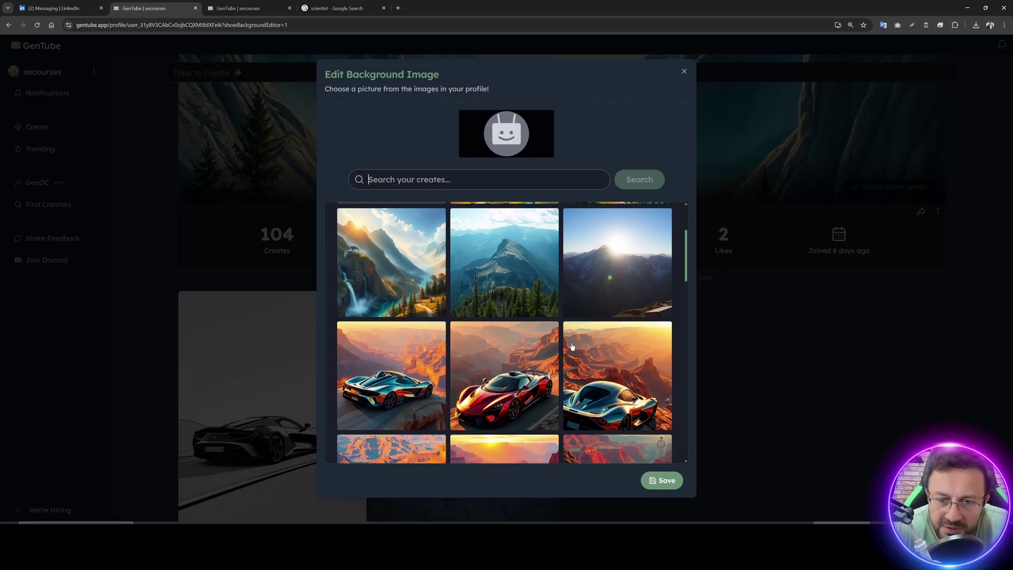
{"action": "left_click", "coordinate": [518, 371]}
{"action": "left_click", "coordinate": [664, 481]}
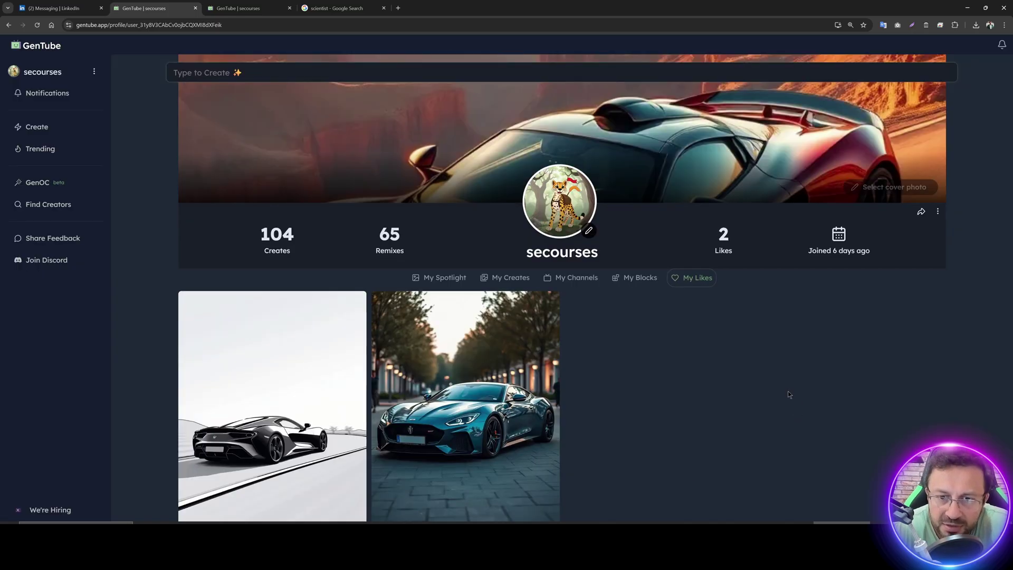
Step: Open image creation and browse the available blocks under Subject, Place, Style, Search and Recent
{"action": "left_click", "coordinate": [36, 127]}
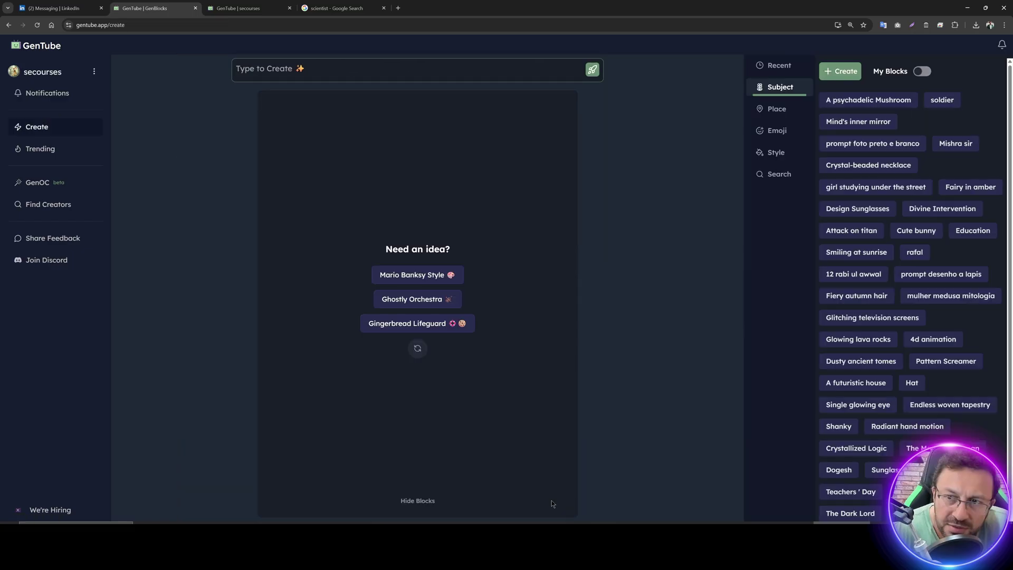
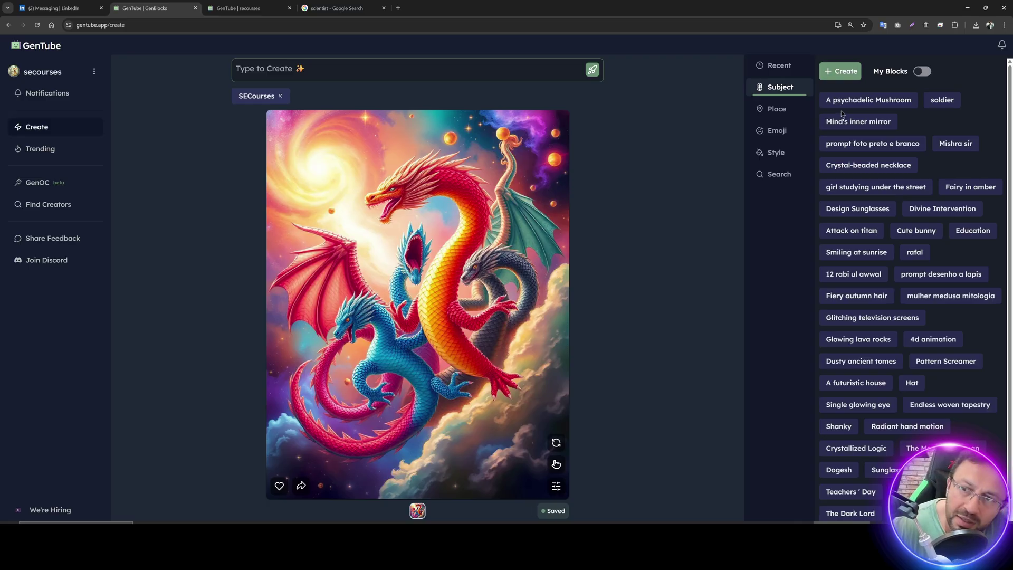
{"action": "left_click", "coordinate": [57, 126]}
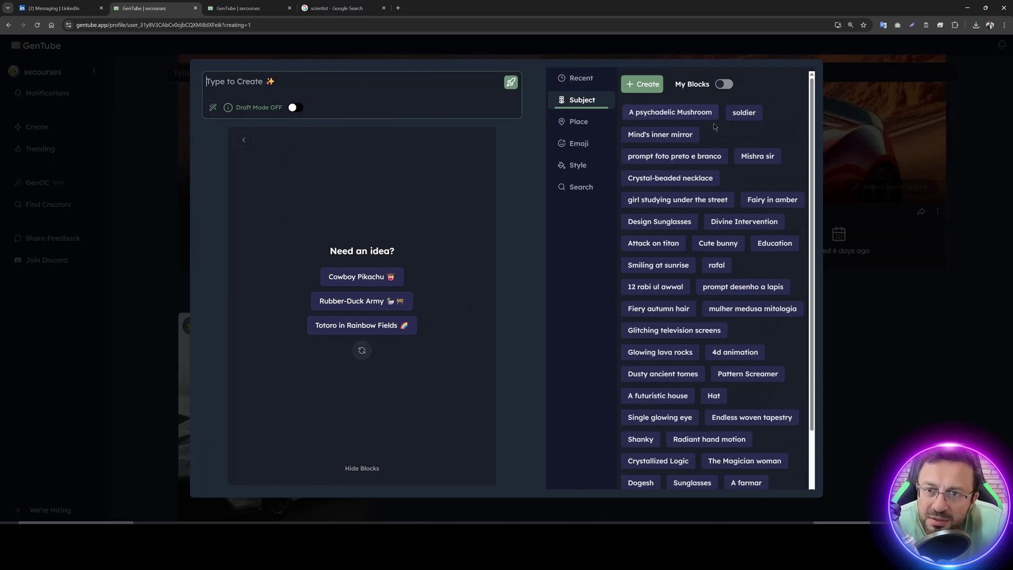
{"action": "scroll", "coordinate": [726, 113], "scroll_direction": "down", "scroll_amount": 2}
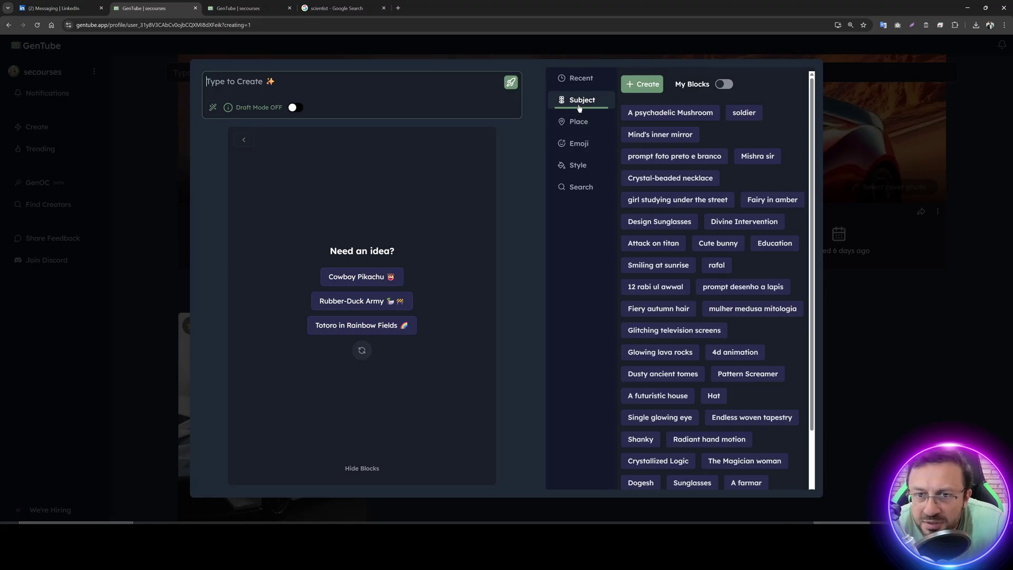
{"action": "scroll", "coordinate": [746, 244], "scroll_direction": "down", "scroll_amount": 3}
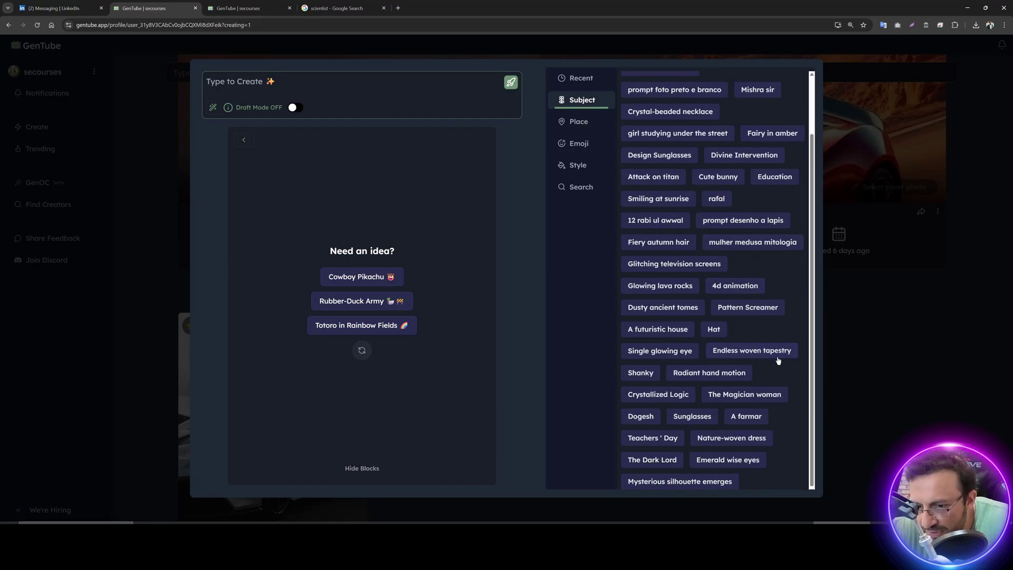
{"action": "left_click", "coordinate": [579, 123]}
{"action": "left_click", "coordinate": [585, 166]}
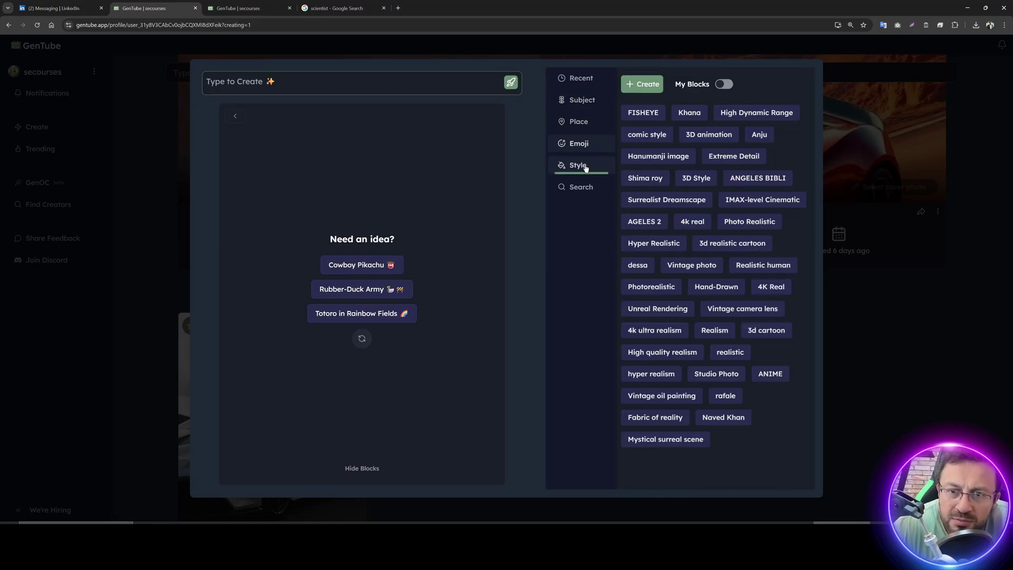
{"action": "left_click", "coordinate": [580, 187]}
{"action": "left_click", "coordinate": [574, 80]}
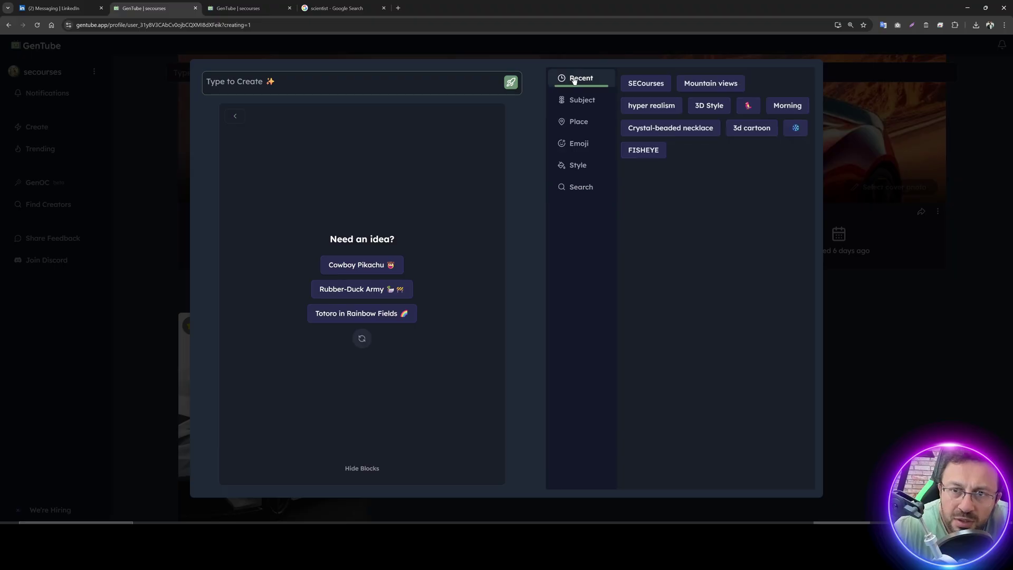
{"action": "left_click", "coordinate": [581, 98]}
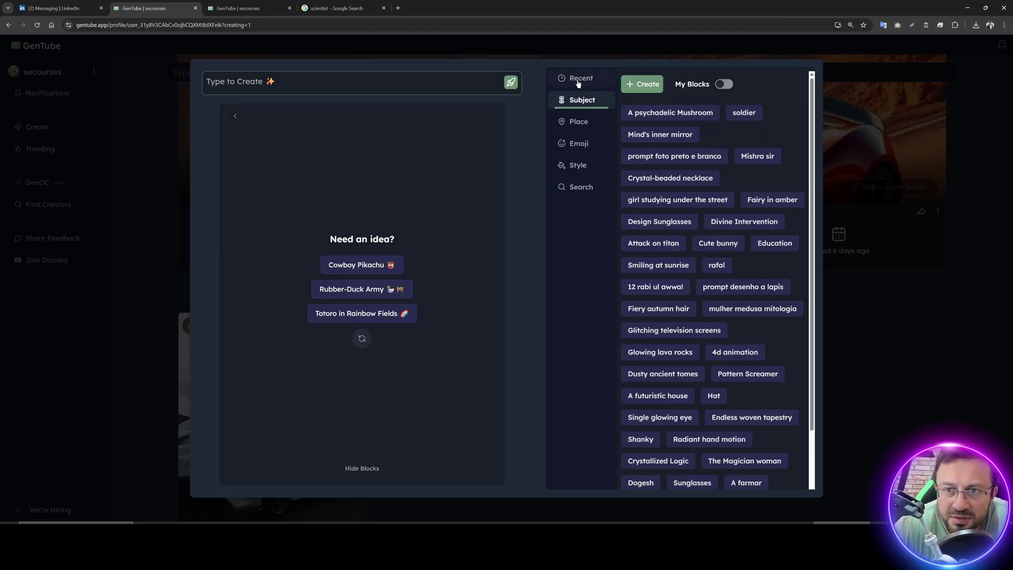
Step: Show only your own subject blocks, generate an image with the SECourses block, and regenerate it once
{"action": "left_click", "coordinate": [720, 85]}
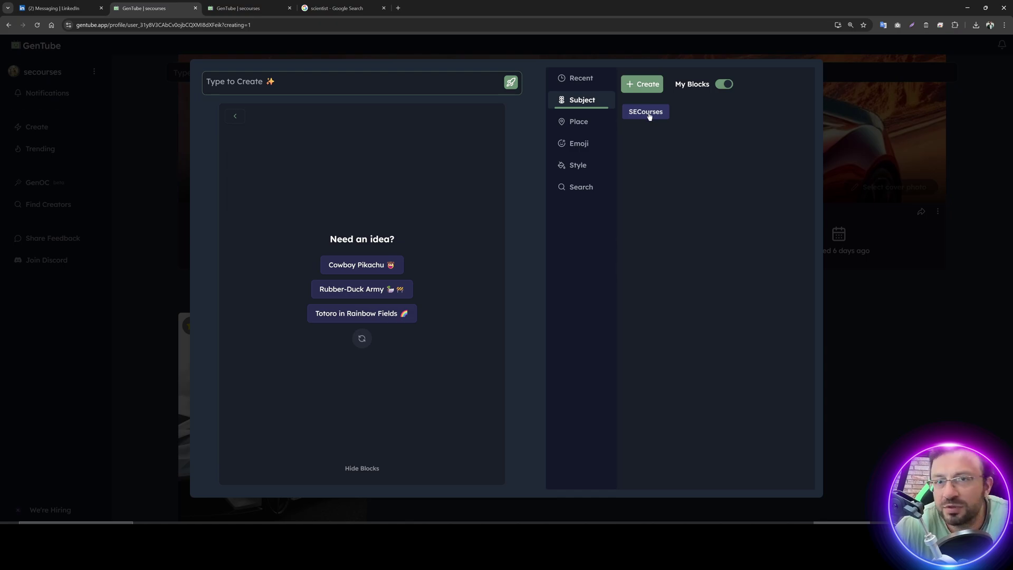
{"action": "left_click", "coordinate": [724, 85]}
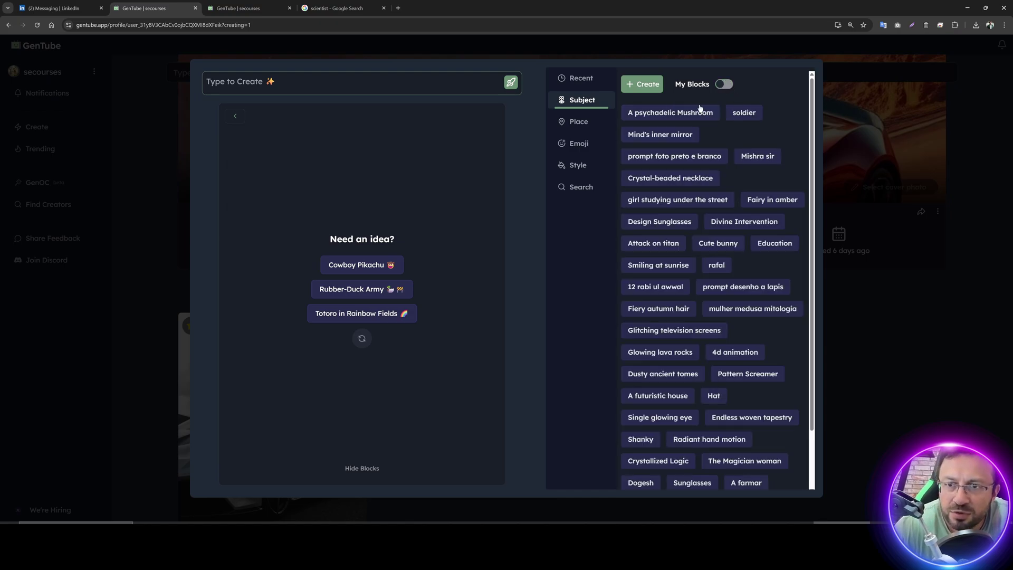
{"action": "left_click", "coordinate": [724, 84]}
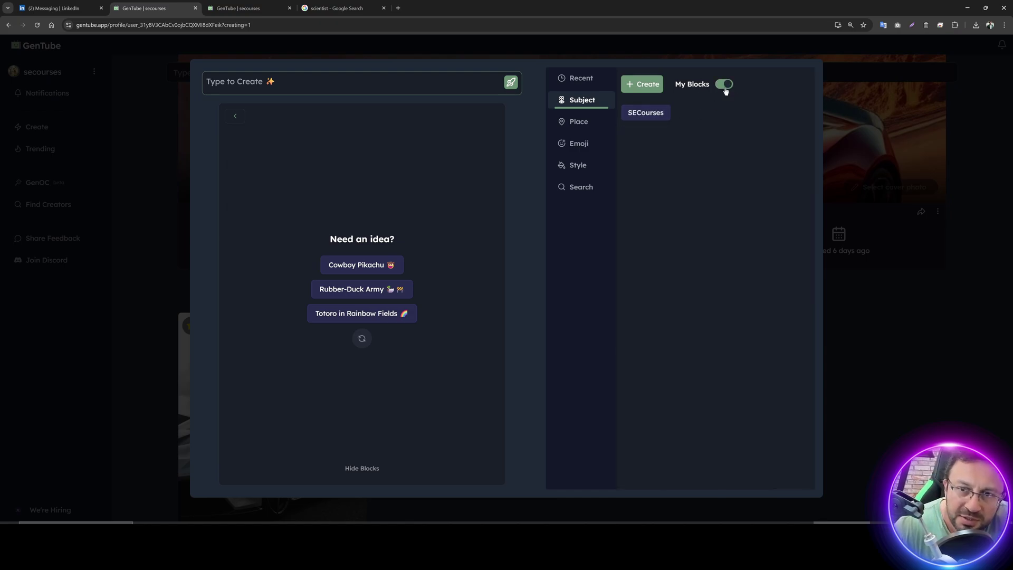
{"action": "left_click", "coordinate": [647, 120]}
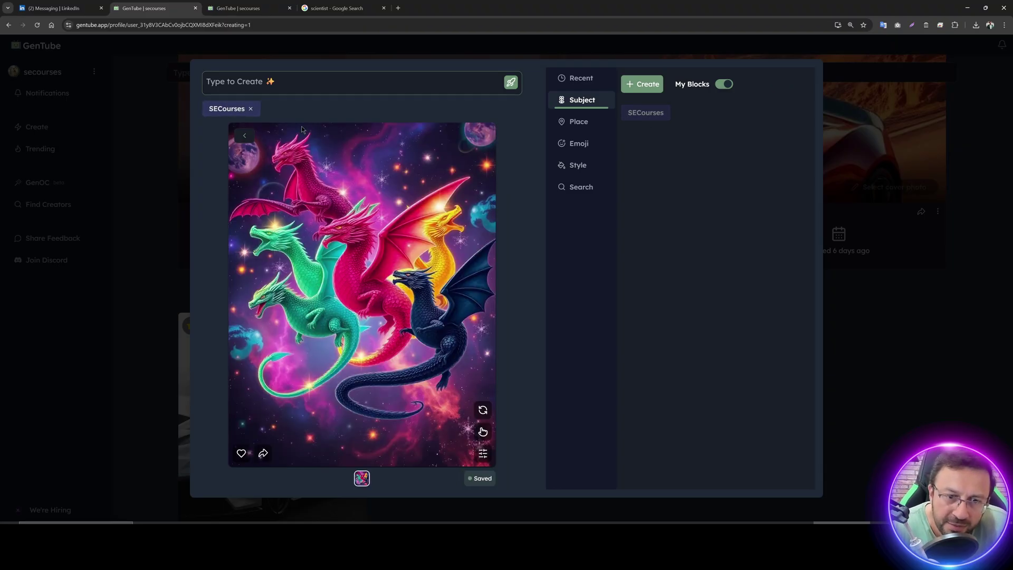
{"action": "left_click", "coordinate": [482, 409]}
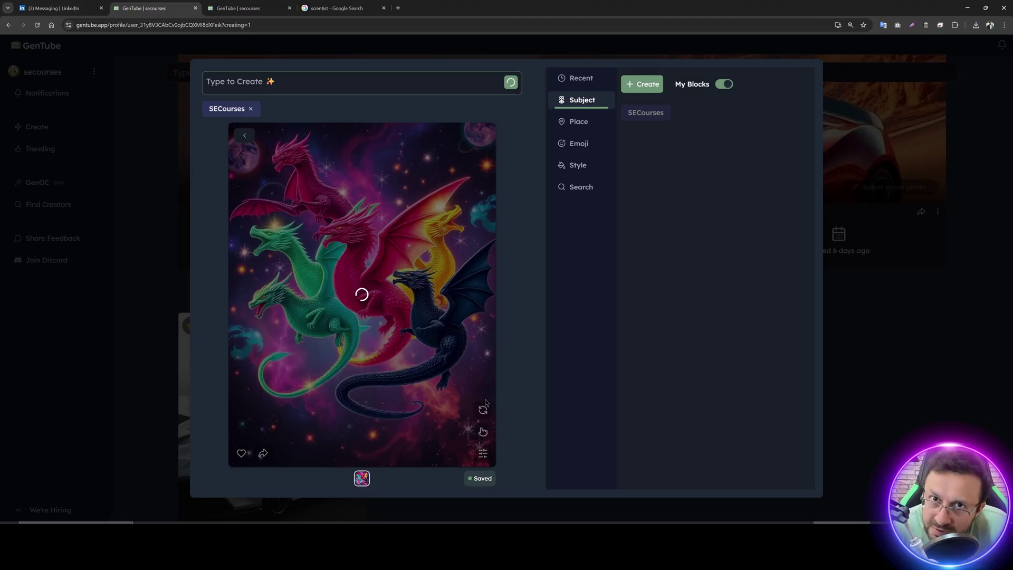
Step: Show everyone's blocks again and add the Photo Realistic and Unreal Rendering styles to the SECourses image
{"action": "left_click", "coordinate": [724, 84]}
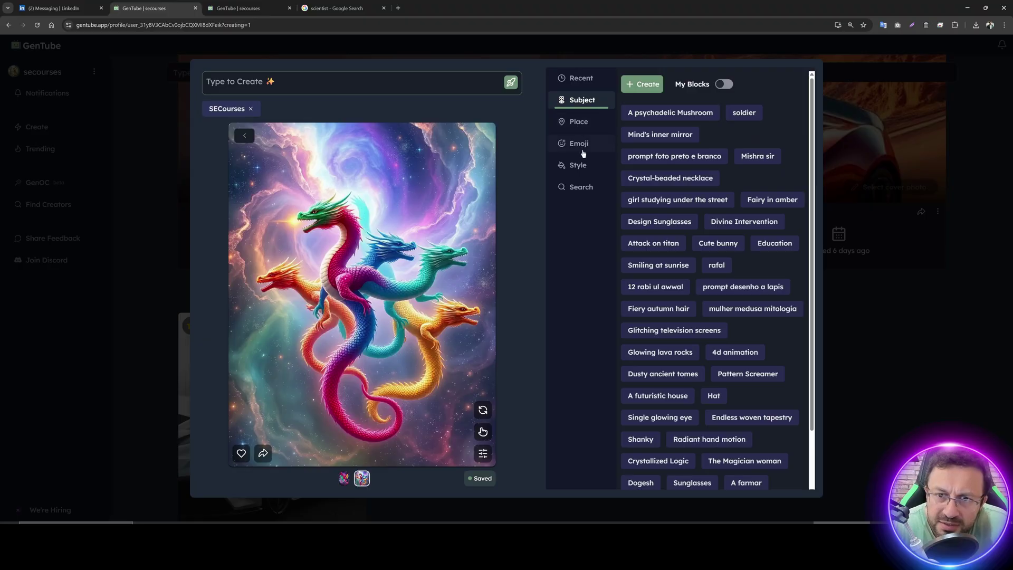
{"action": "left_click", "coordinate": [589, 169]}
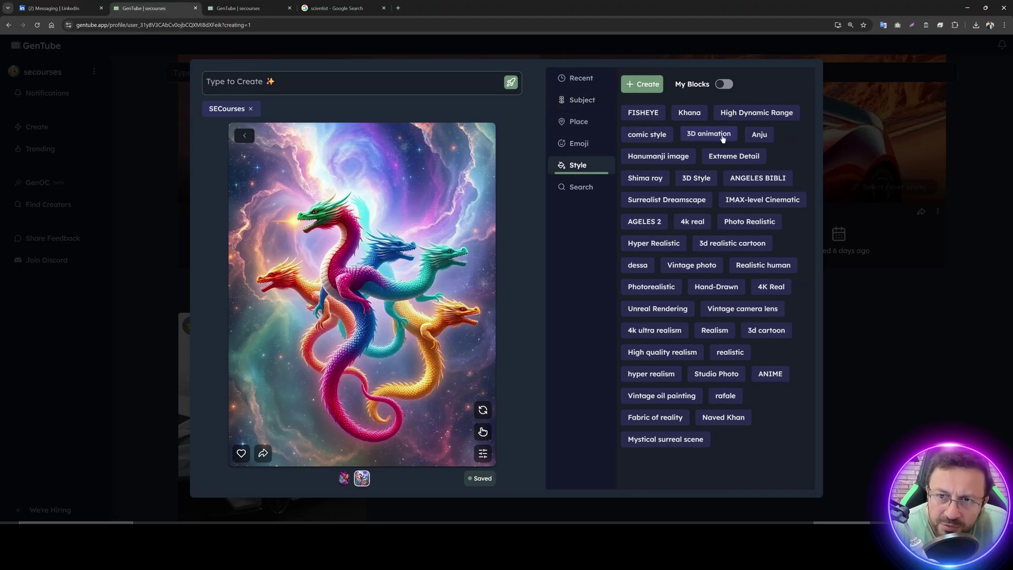
{"action": "left_click", "coordinate": [749, 221]}
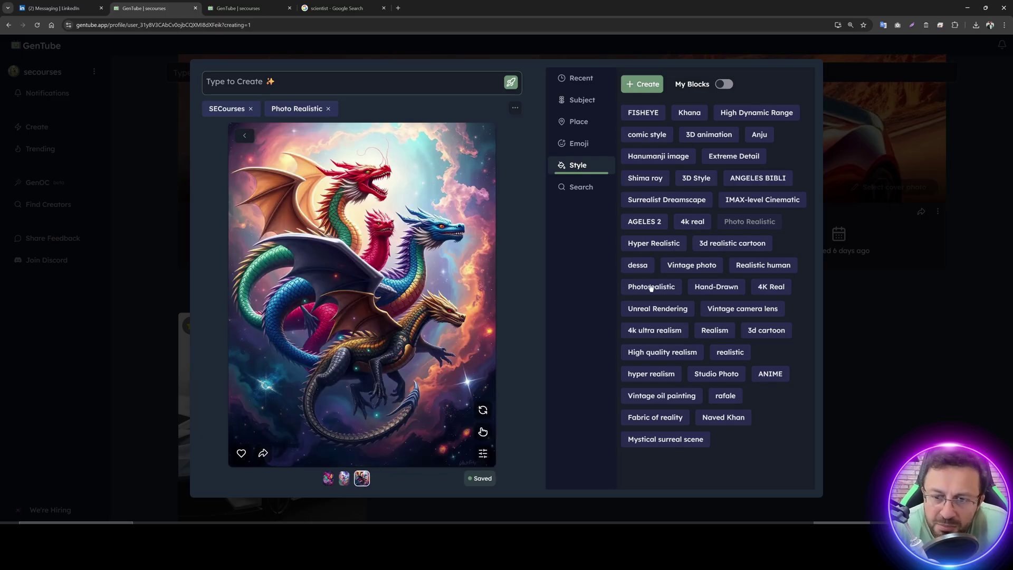
{"action": "left_click", "coordinate": [658, 309]}
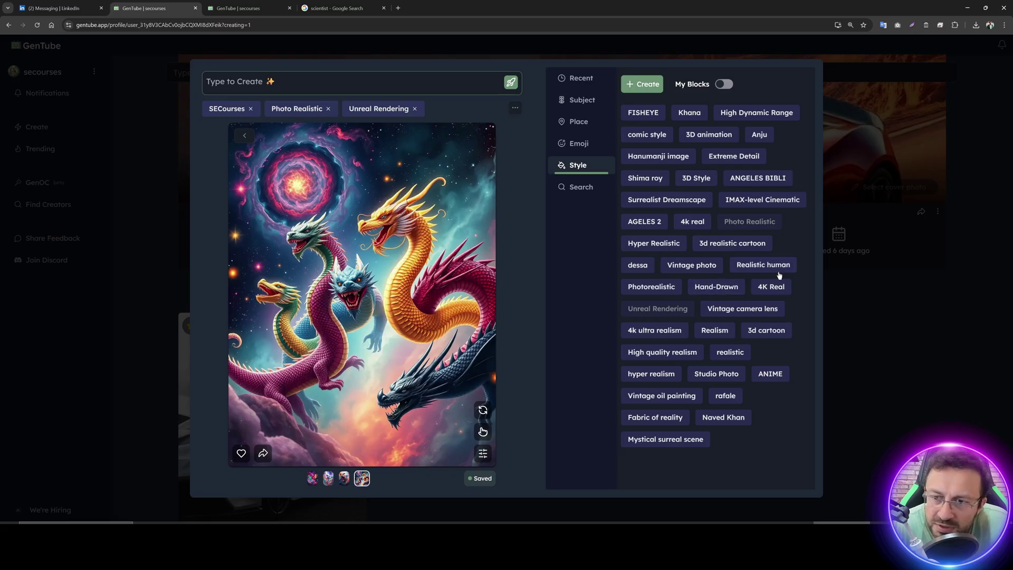
Step: Add the 4K Real style to the SECourses image, and close image creation to return to your profile
{"action": "left_click", "coordinate": [778, 289]}
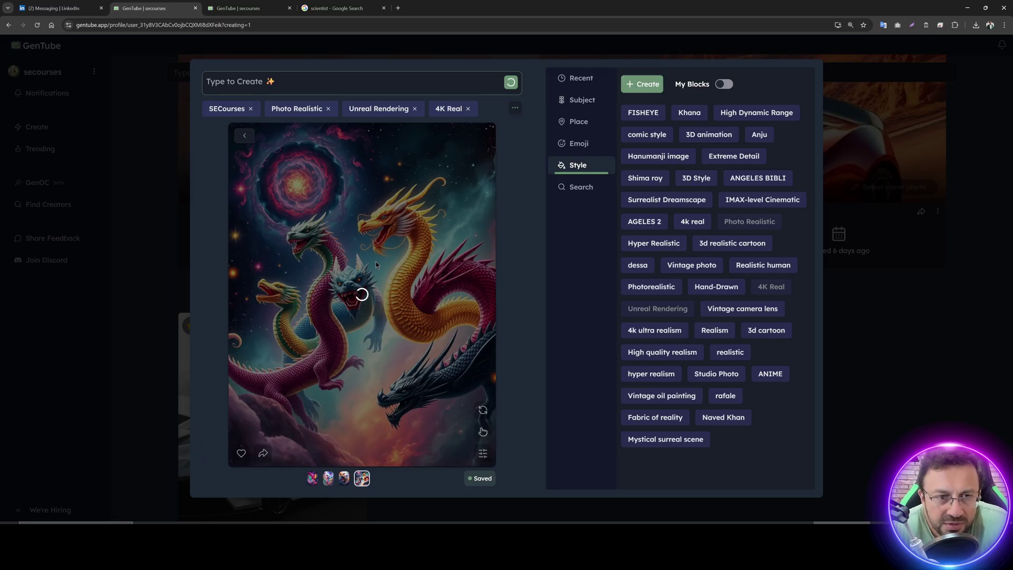
{"action": "left_click", "coordinate": [855, 309]}
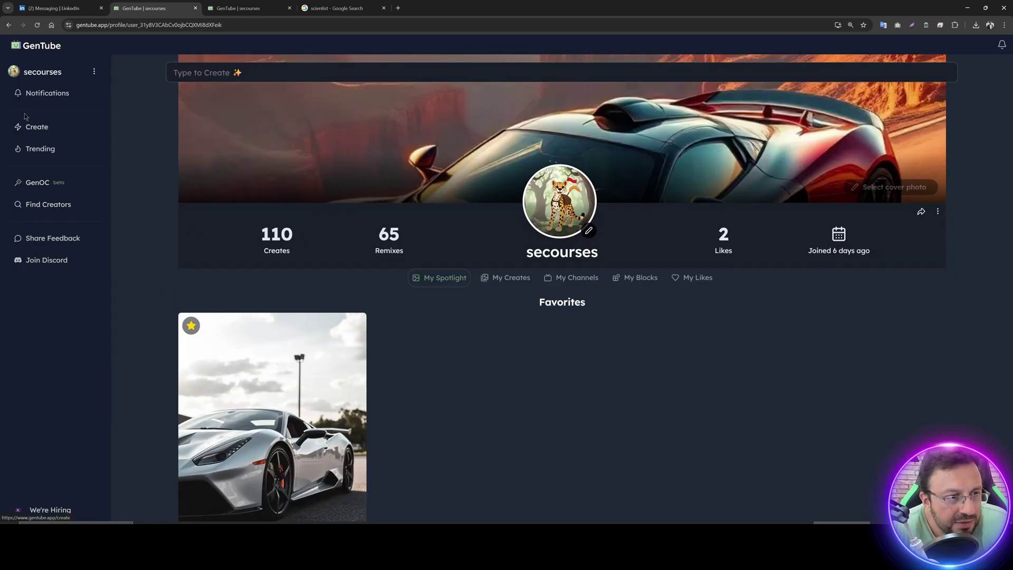
{"action": "left_click", "coordinate": [42, 72]}
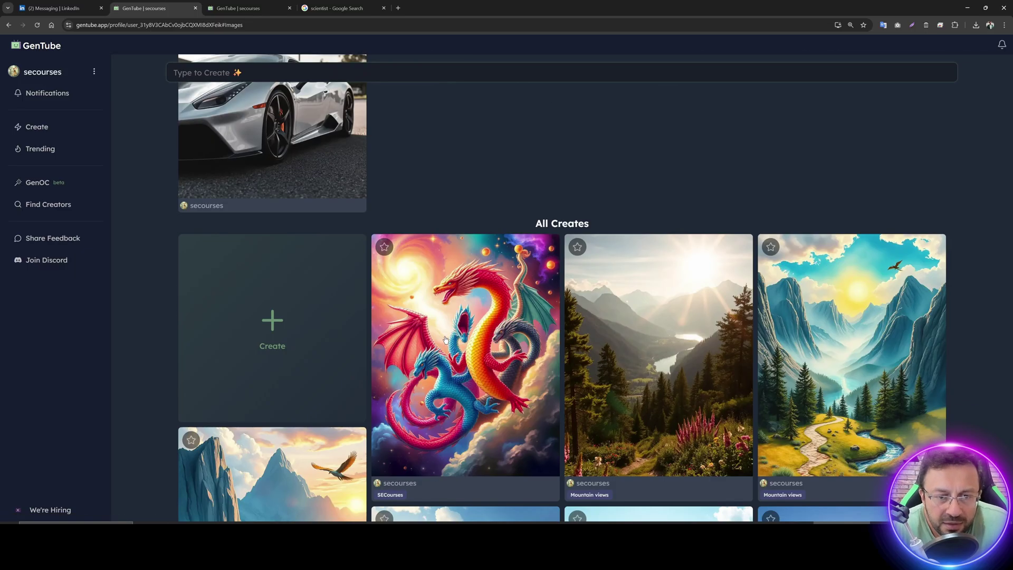
Step: Open the newest dragon image among all creates, expand its full prompt to read it, and close the image
{"action": "left_click", "coordinate": [445, 339]}
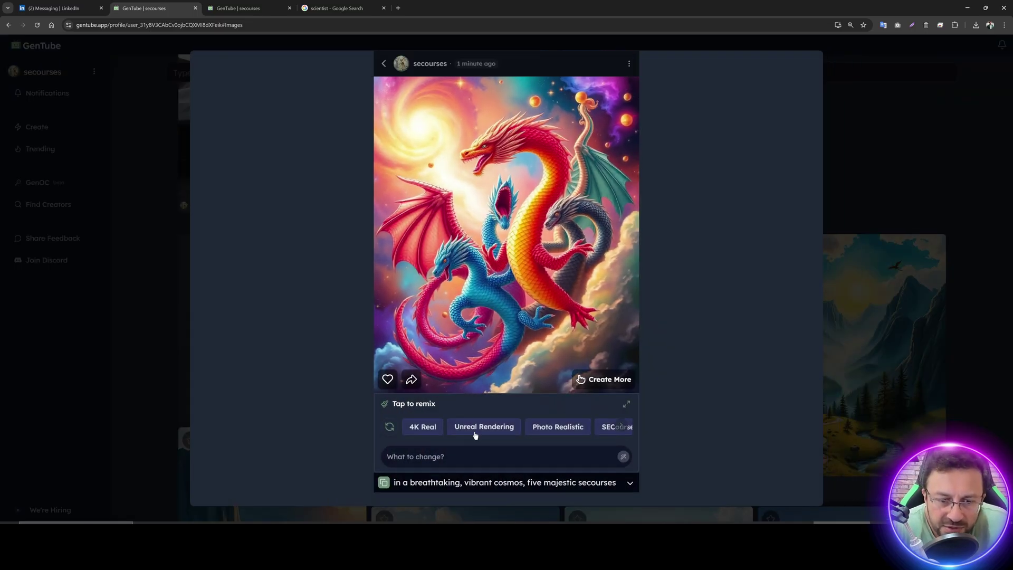
{"action": "left_click", "coordinate": [505, 476]}
{"action": "scroll", "coordinate": [506, 454], "scroll_direction": "down", "scroll_amount": 5}
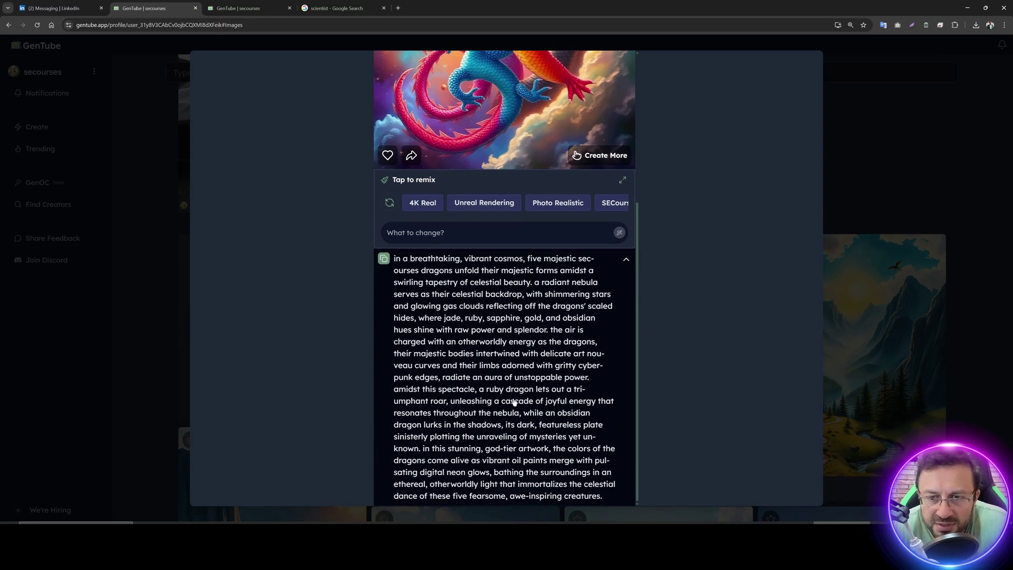
{"action": "scroll", "coordinate": [519, 411], "scroll_direction": "up", "scroll_amount": 5}
{"action": "scroll", "coordinate": [520, 415], "scroll_direction": "down", "scroll_amount": 4}
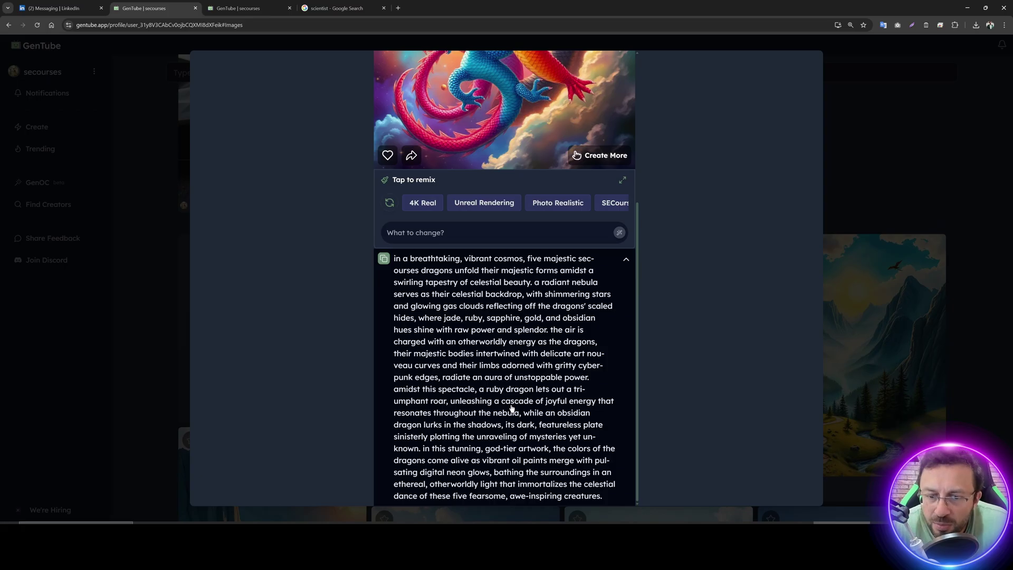
{"action": "key", "text": "Escape"}
Step: Show the full list of your own creates and browse through the images
{"action": "scroll", "coordinate": [411, 213], "scroll_direction": "down", "scroll_amount": 3}
{"action": "scroll", "coordinate": [323, 245], "scroll_direction": "up", "scroll_amount": 6}
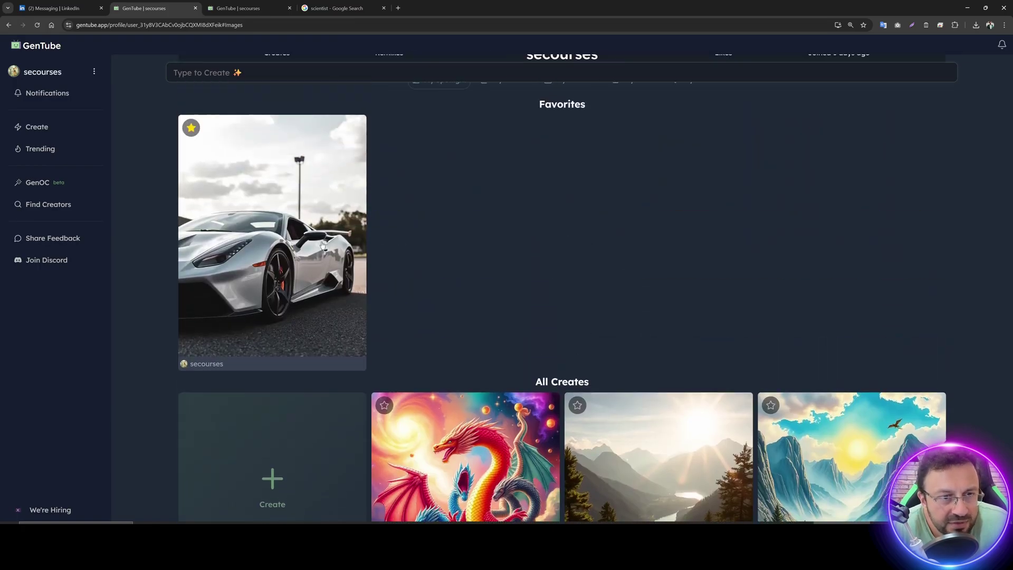
{"action": "scroll", "coordinate": [340, 240], "scroll_direction": "up", "scroll_amount": 3}
{"action": "left_click", "coordinate": [510, 242]}
{"action": "scroll", "coordinate": [435, 309], "scroll_direction": "down", "scroll_amount": 3}
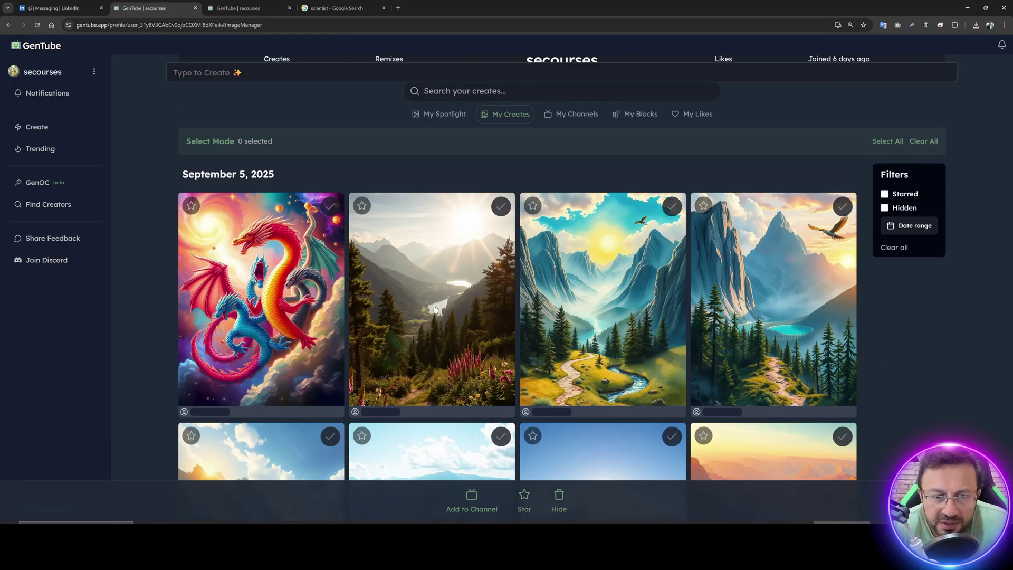
{"action": "scroll", "coordinate": [435, 309], "scroll_direction": "down", "scroll_amount": 2}
{"action": "scroll", "coordinate": [315, 267], "scroll_direction": "down", "scroll_amount": 4}
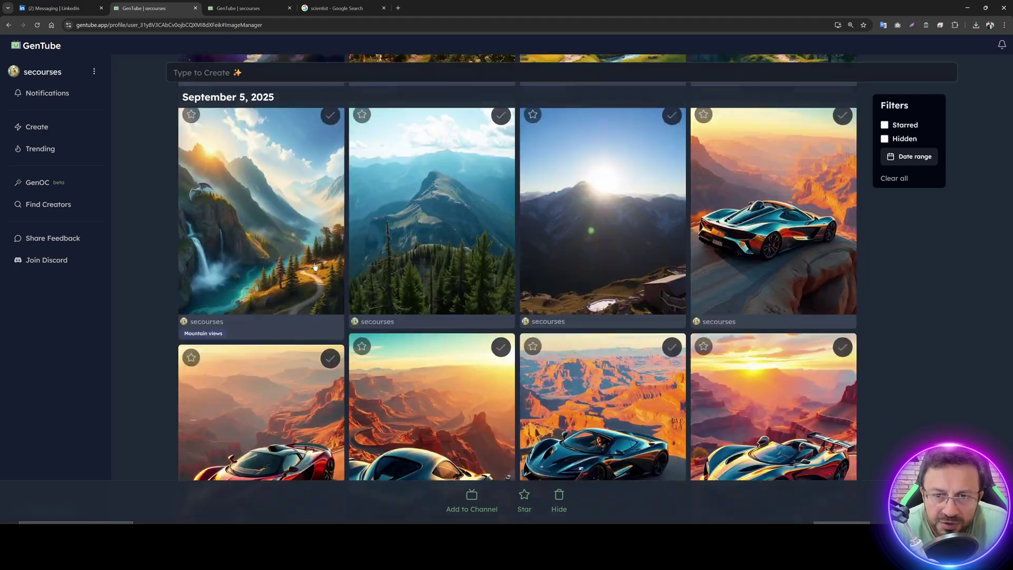
Step: Open the multicoloured dragon image from your creates, expand its prompt and copy it into image creation
{"action": "left_click", "coordinate": [315, 267]}
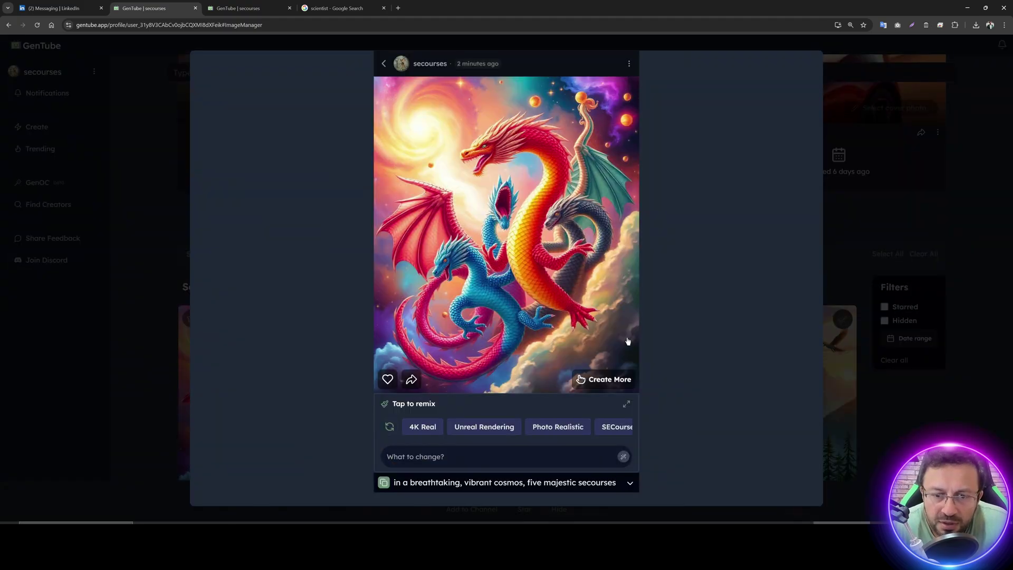
{"action": "left_click", "coordinate": [495, 484]}
{"action": "scroll", "coordinate": [493, 389], "scroll_direction": "down", "scroll_amount": 4}
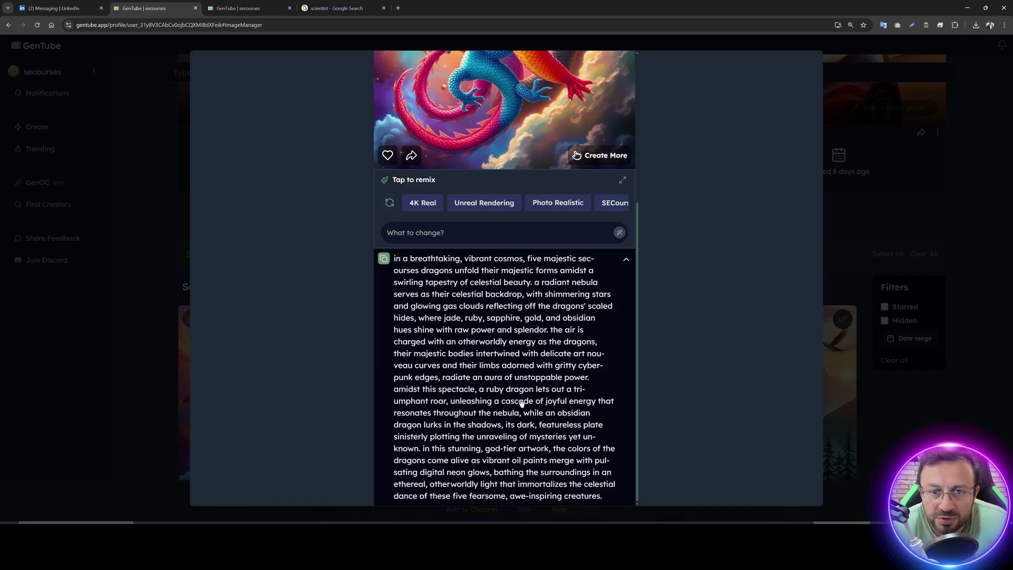
{"action": "left_click", "coordinate": [384, 259]}
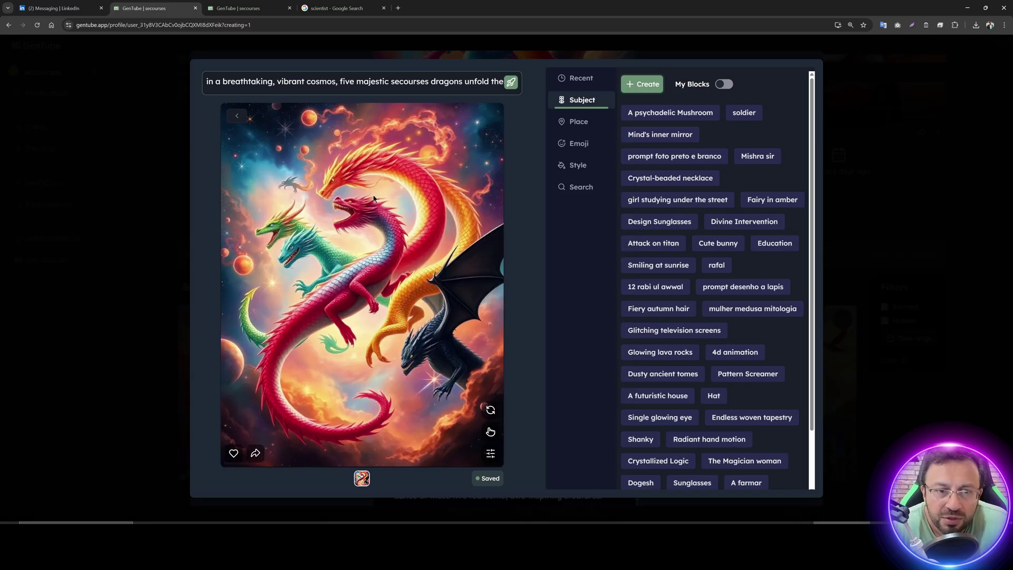
Step: Generate two more images from the copied dragon prompt and close image creation
{"action": "left_click", "coordinate": [511, 82]}
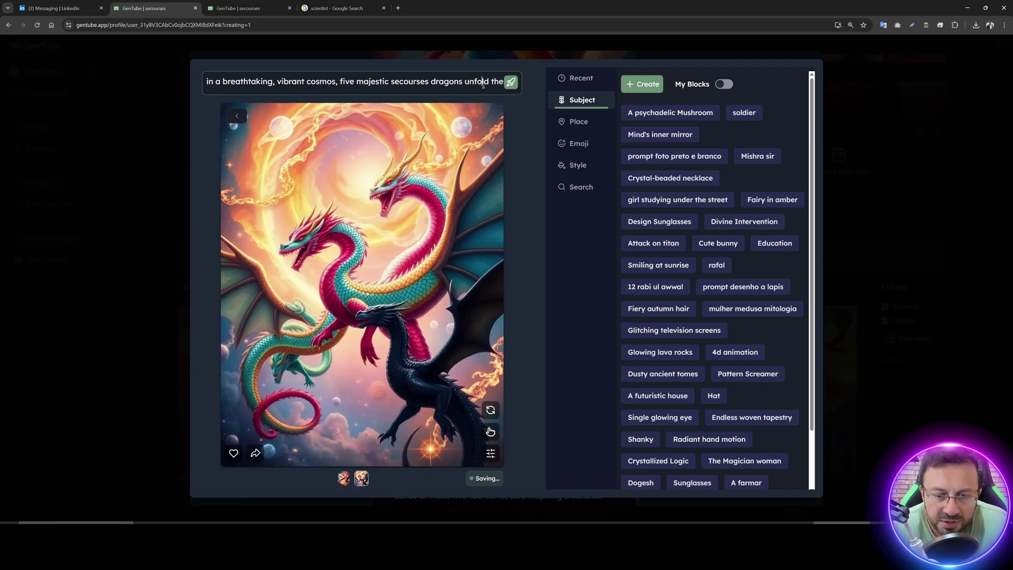
{"action": "left_click", "coordinate": [491, 412]}
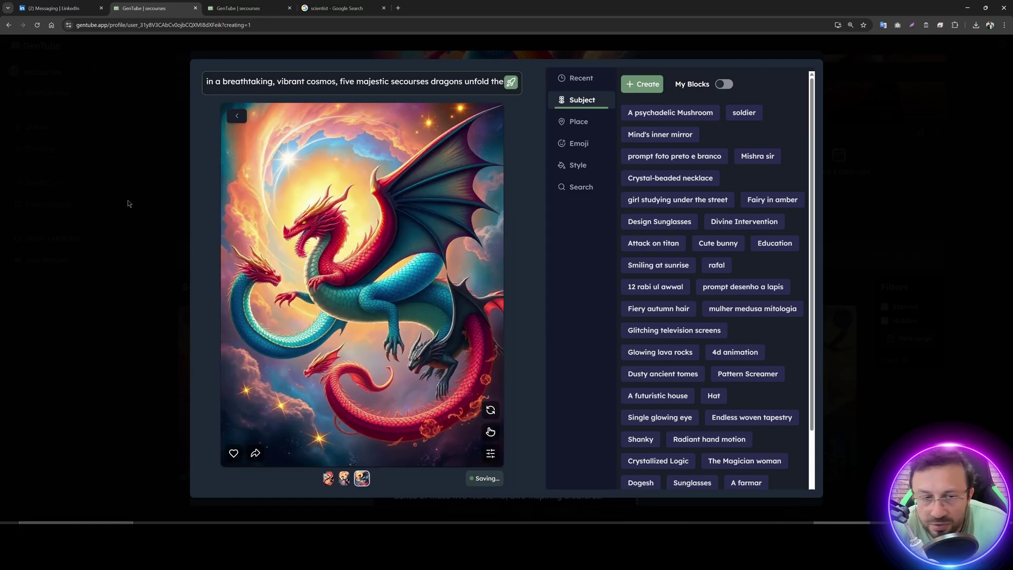
{"action": "left_click", "coordinate": [128, 200]}
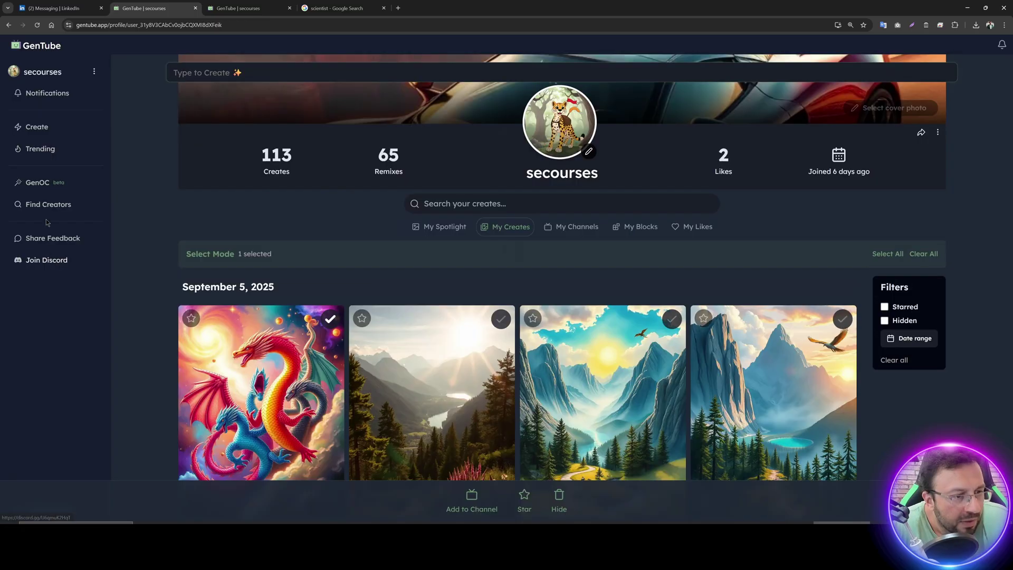
Step: Open the GenTube Discord invitation, view it, and switch back to the GenTube profile in the browser
{"action": "left_click", "coordinate": [52, 264]}
{"action": "left_click", "coordinate": [227, 8]}
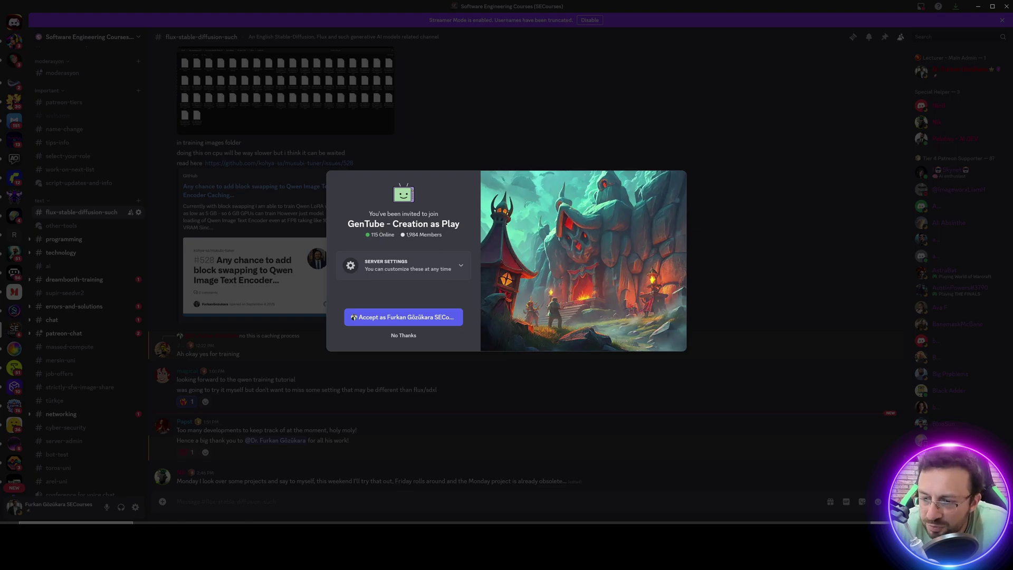
{"action": "key", "text": "alt+Tab"}
{"action": "left_click", "coordinate": [144, 8]}
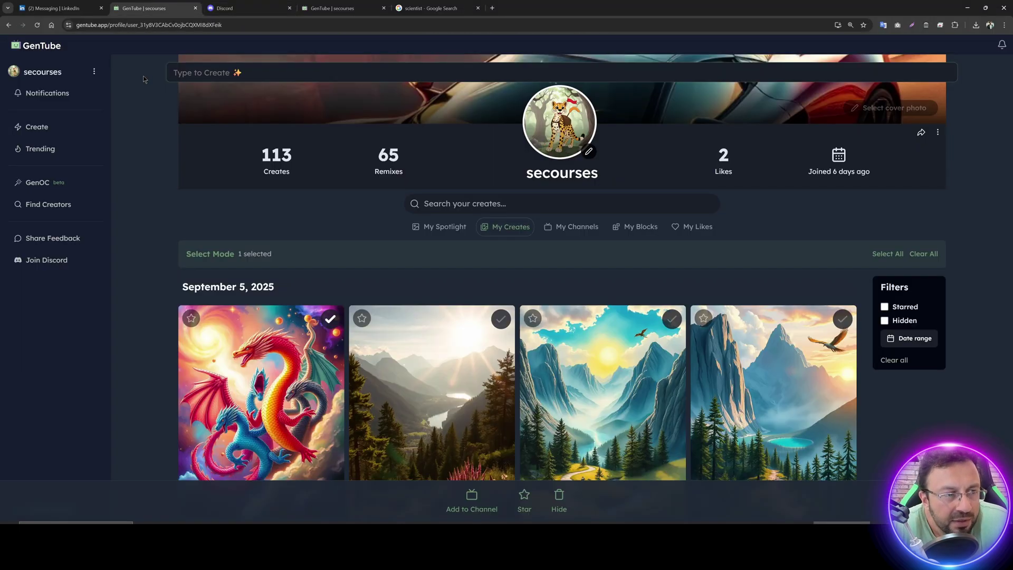
Step: Open the saved SECourses character in GenOC and review its description, variant form and existing variants
{"action": "left_click", "coordinate": [38, 183]}
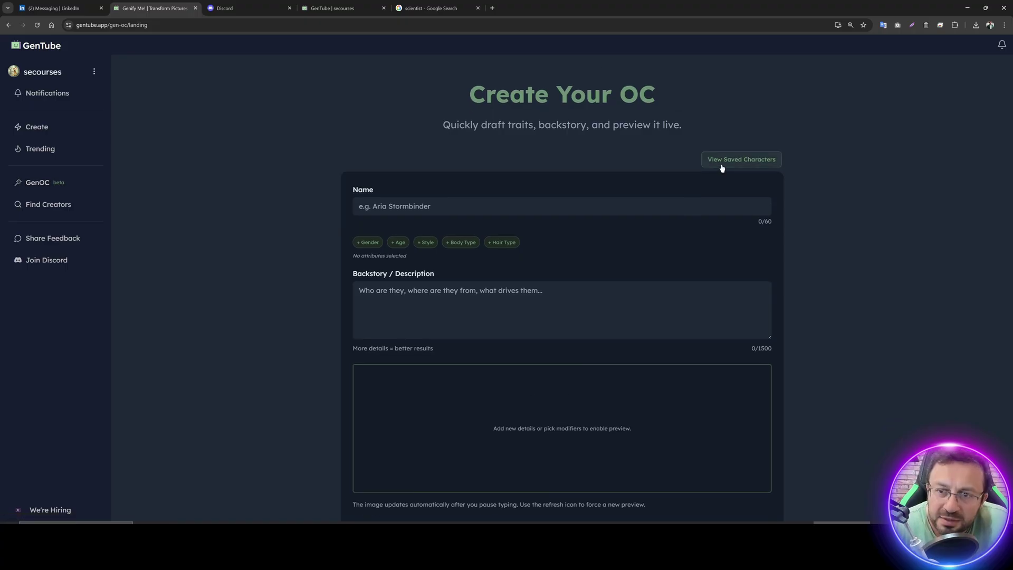
{"action": "left_click", "coordinate": [718, 162]}
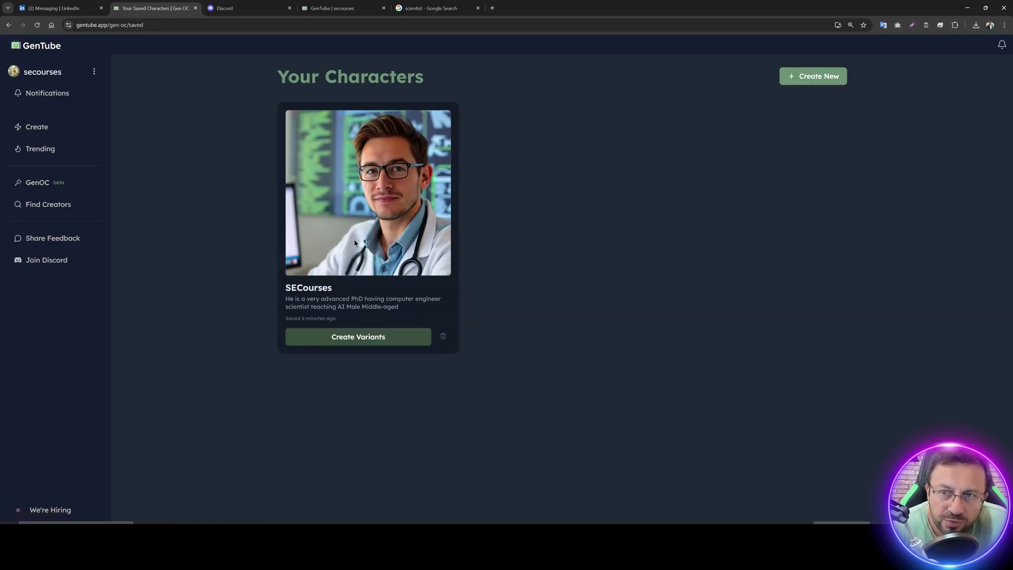
{"action": "left_click", "coordinate": [364, 282]}
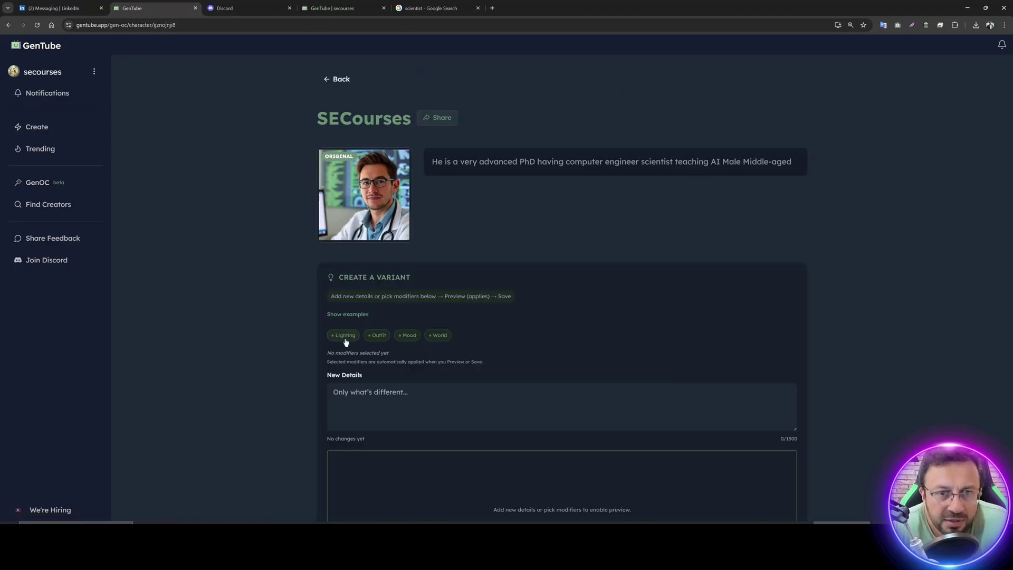
{"action": "scroll", "coordinate": [449, 227], "scroll_direction": "down", "scroll_amount": 6}
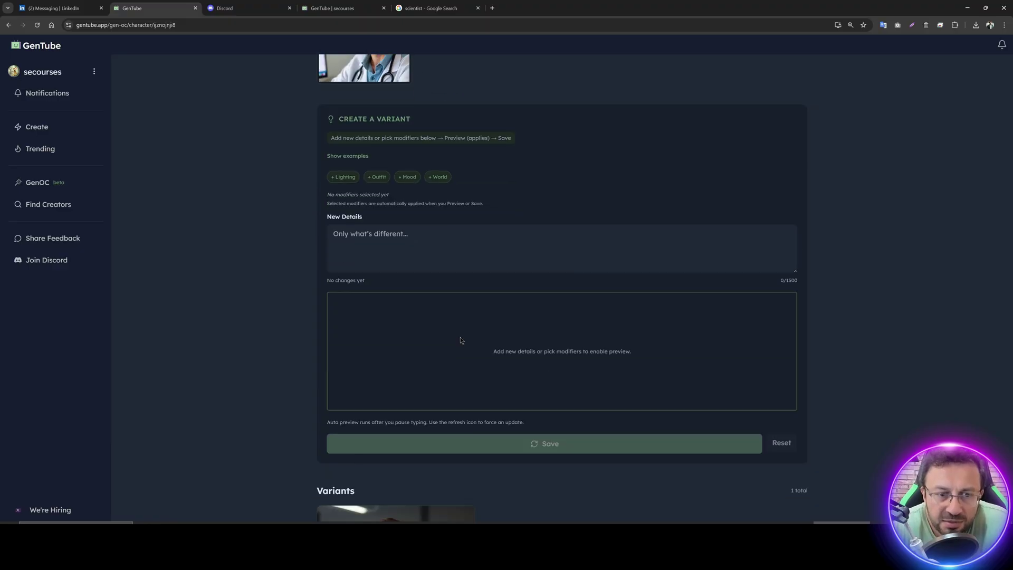
{"action": "scroll", "coordinate": [672, 441], "scroll_direction": "up", "scroll_amount": 4}
{"action": "scroll", "coordinate": [672, 444], "scroll_direction": "up", "scroll_amount": 2}
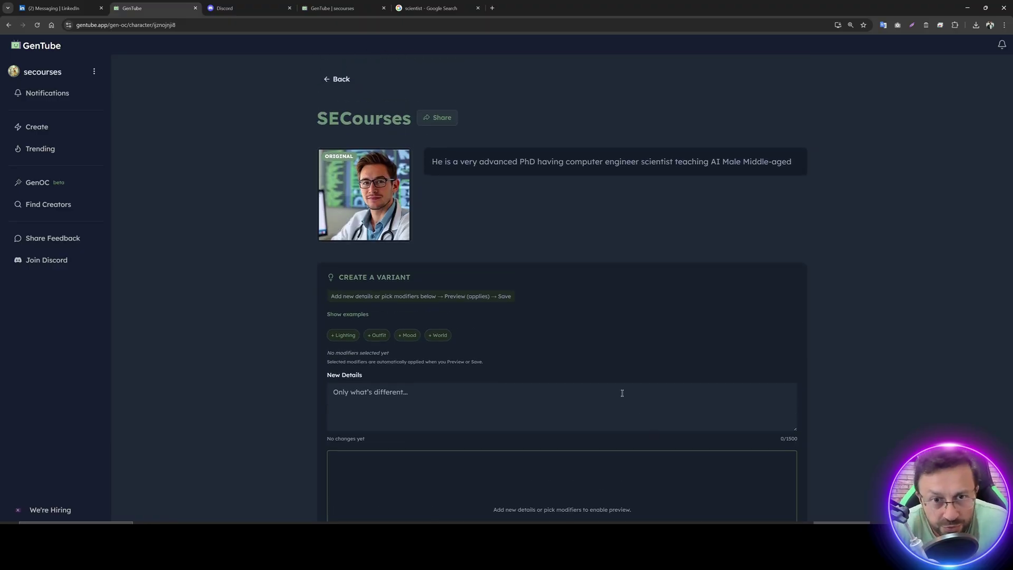
{"action": "scroll", "coordinate": [433, 308], "scroll_direction": "down", "scroll_amount": 6}
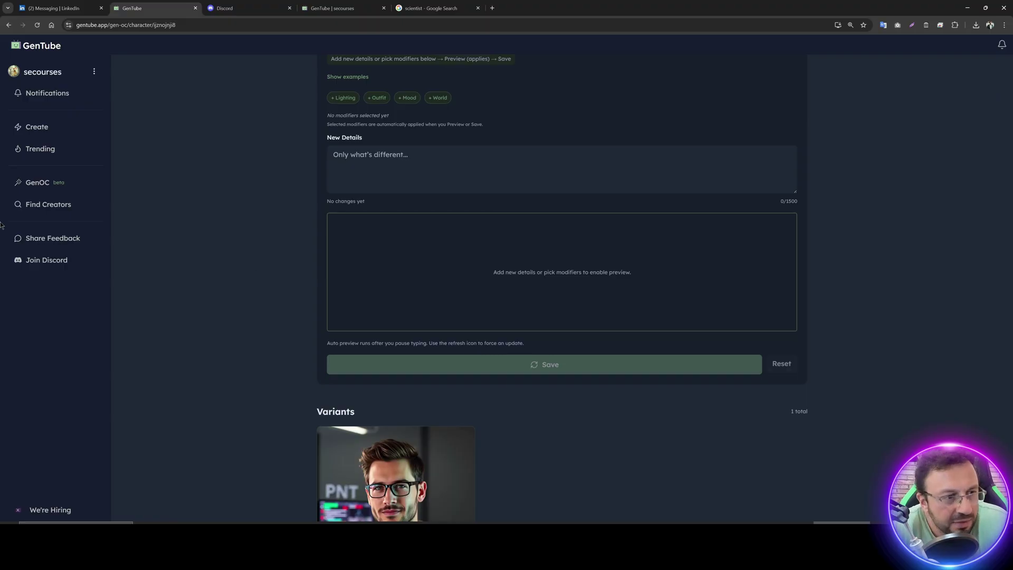
Step: View the creator search page, return to the character, and look at the feedback form without submitting anything
{"action": "left_click", "coordinate": [51, 211]}
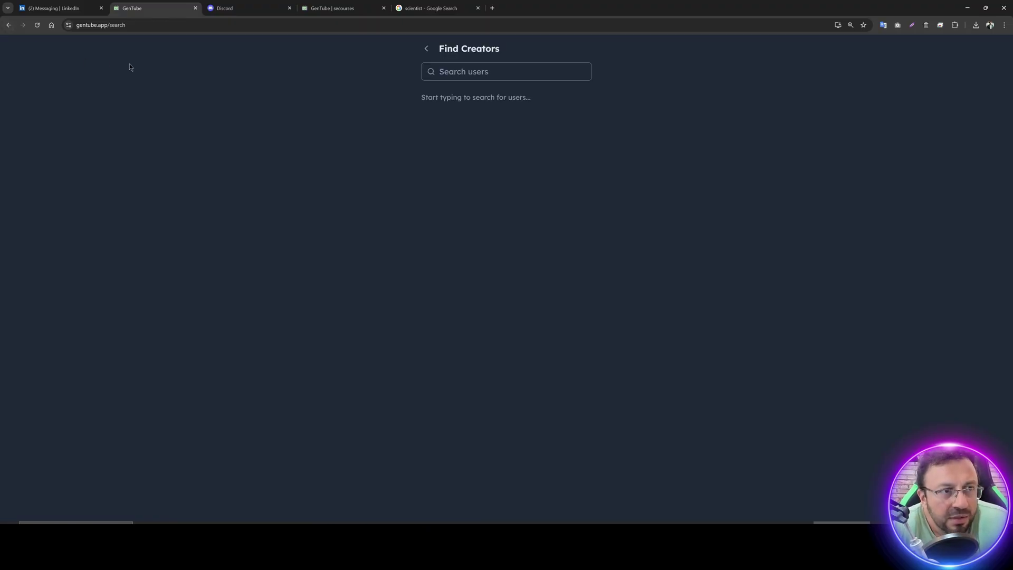
{"action": "key", "text": "alt+Left"}
{"action": "left_click", "coordinate": [53, 240]}
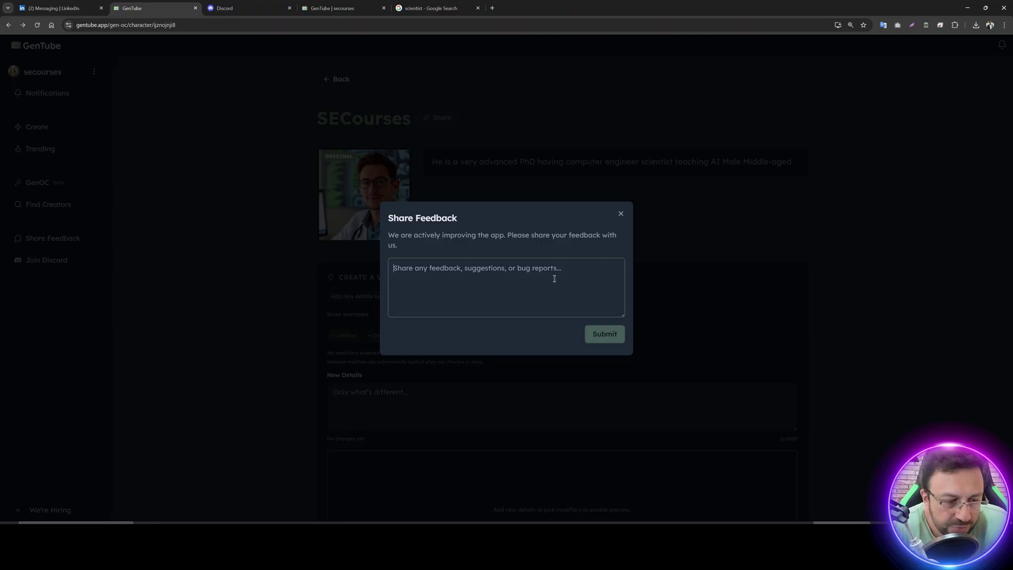
{"action": "left_click", "coordinate": [294, 149]}
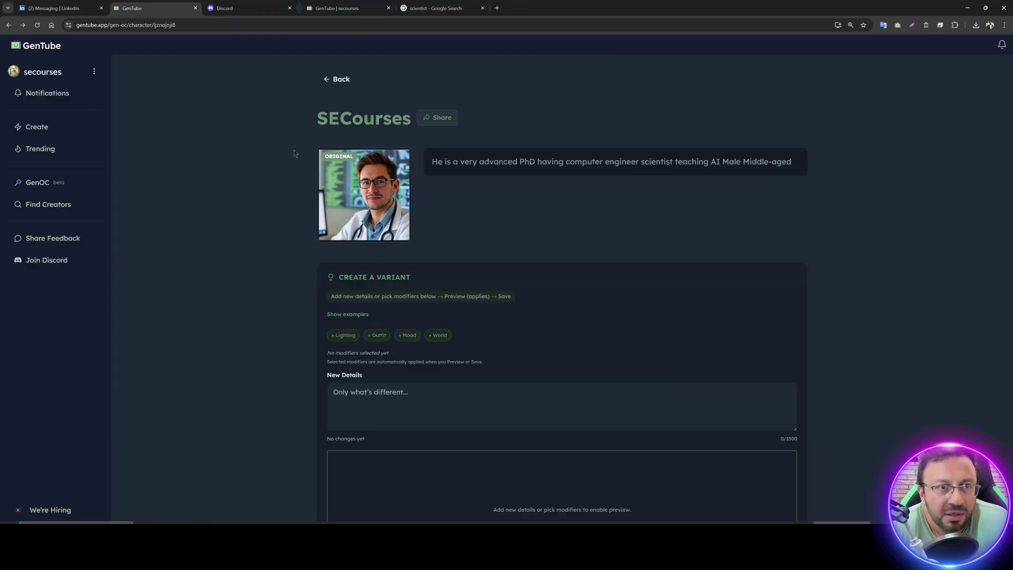
Step: Open the 1851 Labs careers page in a new browser tab and enlarge its text
{"action": "middle_click", "coordinate": [55, 510]}
{"action": "left_click", "coordinate": [342, 8]}
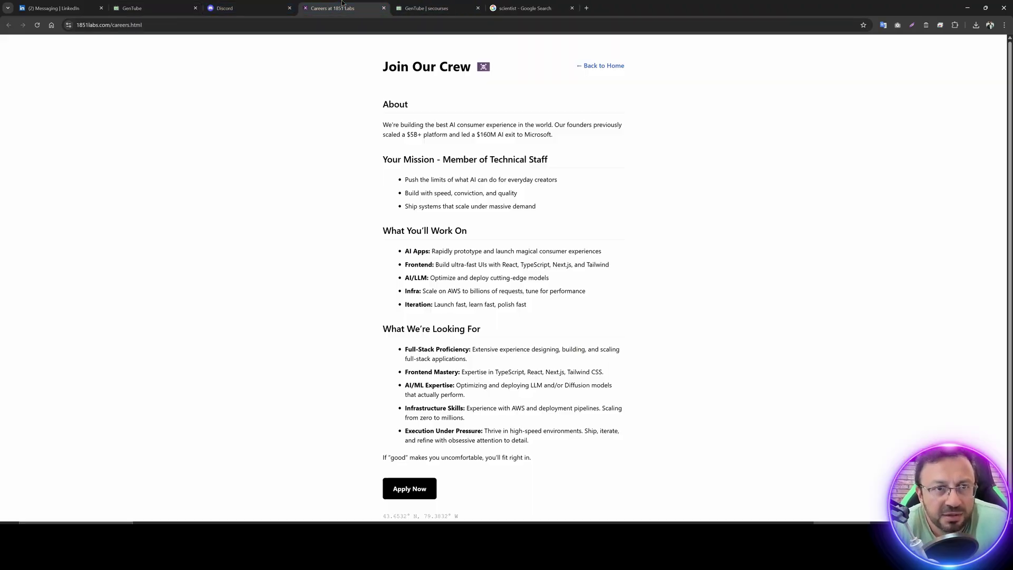
{"action": "key", "text": "ctrl+plus"}
{"action": "key", "text": "ctrl+plus"}
{"action": "key", "text": "ctrl+plus"}
{"action": "key", "text": "ctrl+plus"}
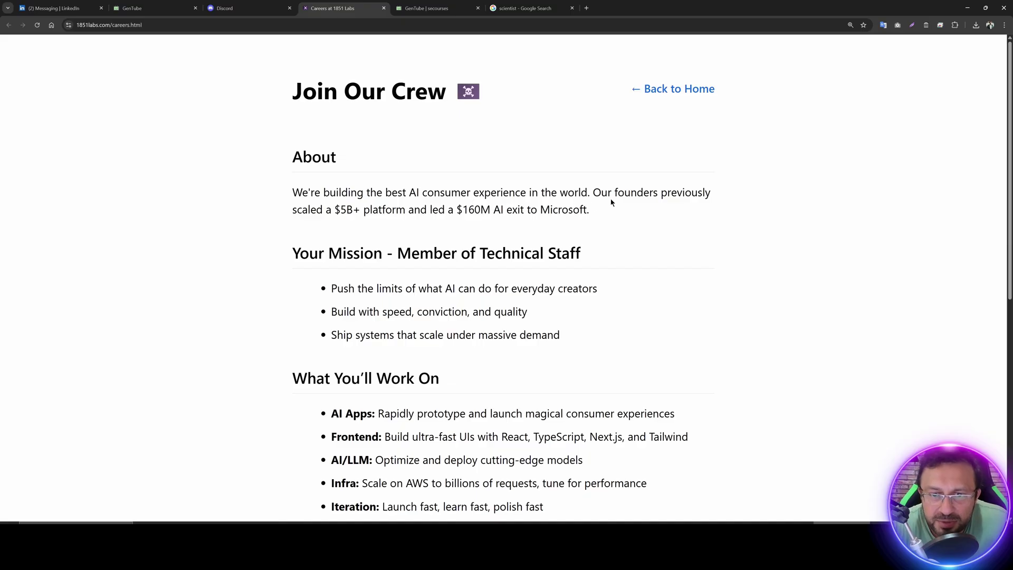
Step: Highlight the About paragraph on the careers page and read through the mission, work areas and hiring requirements
{"action": "left_click_drag", "start_coordinate": [287, 212], "coordinate": [434, 211]}
{"action": "left_click", "coordinate": [457, 213]}
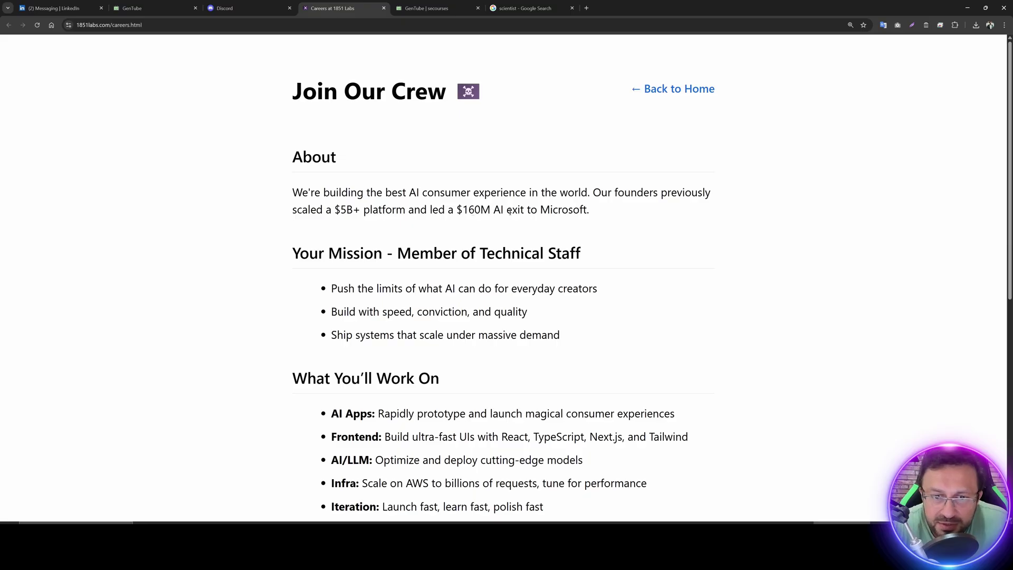
{"action": "left_click_drag", "start_coordinate": [605, 210], "coordinate": [283, 191]}
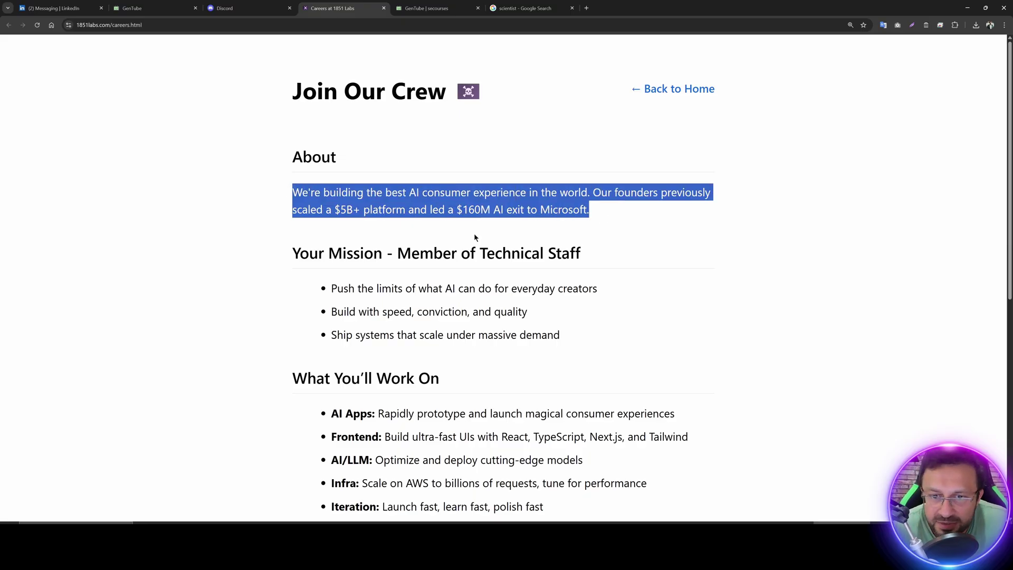
{"action": "scroll", "coordinate": [474, 234], "scroll_direction": "down", "scroll_amount": 1}
{"action": "left_click_drag", "start_coordinate": [588, 158], "coordinate": [294, 118]}
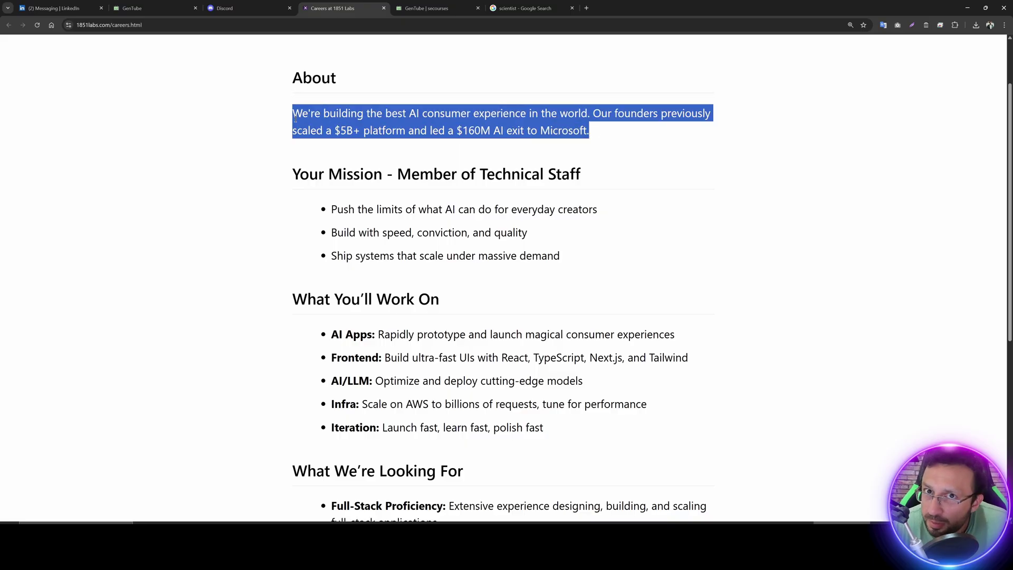
{"action": "scroll", "coordinate": [495, 202], "scroll_direction": "down", "scroll_amount": 6}
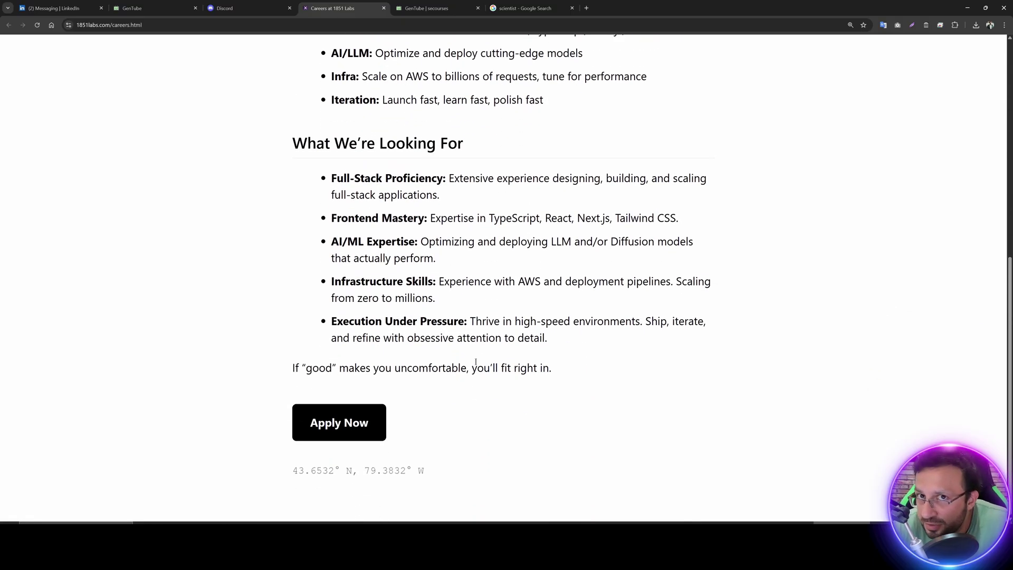
{"action": "scroll", "coordinate": [525, 372], "scroll_direction": "up", "scroll_amount": 7}
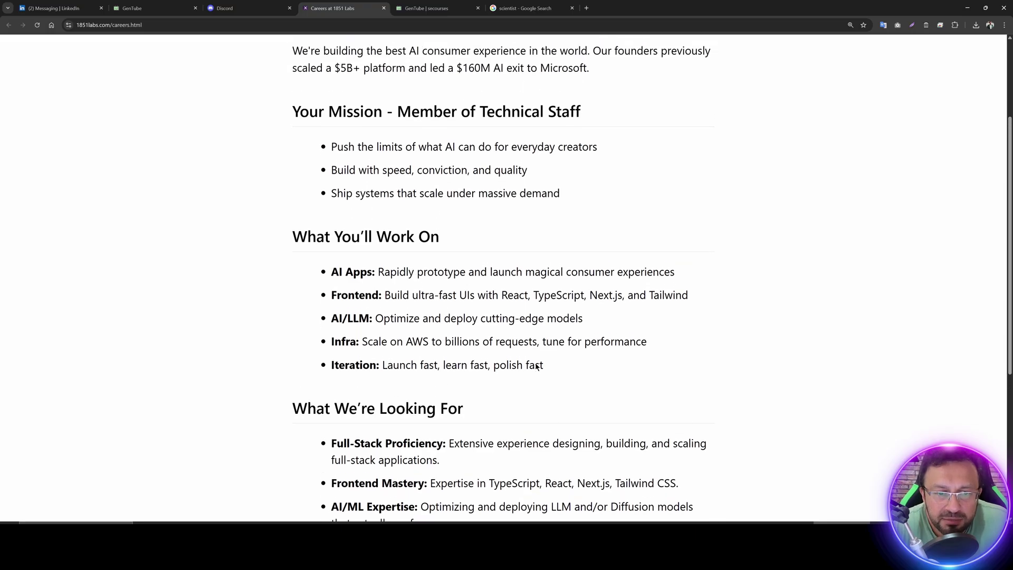
{"action": "scroll", "coordinate": [474, 359], "scroll_direction": "down", "scroll_amount": 8}
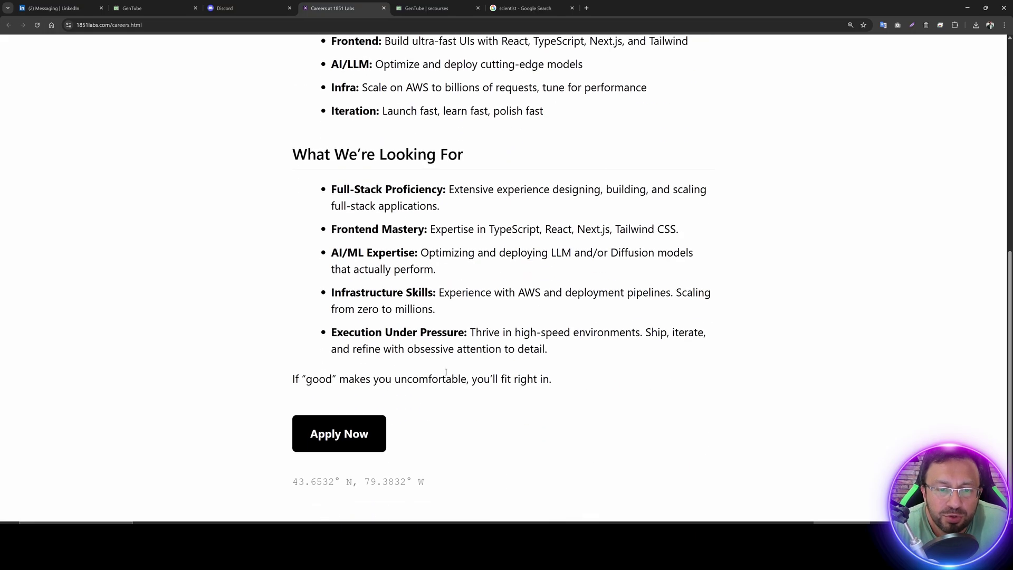
{"action": "scroll", "coordinate": [445, 373], "scroll_direction": "up", "scroll_amount": 4}
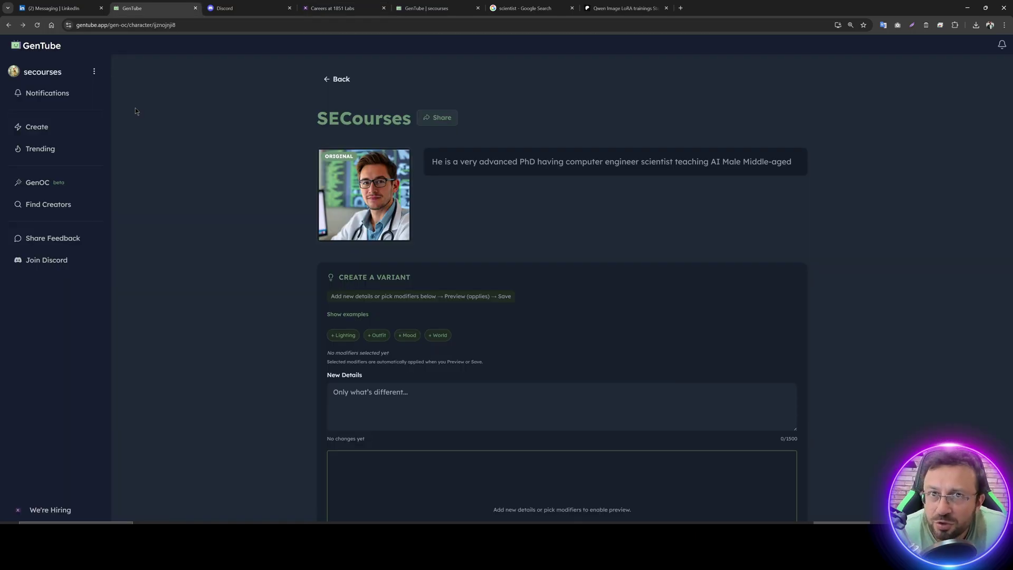